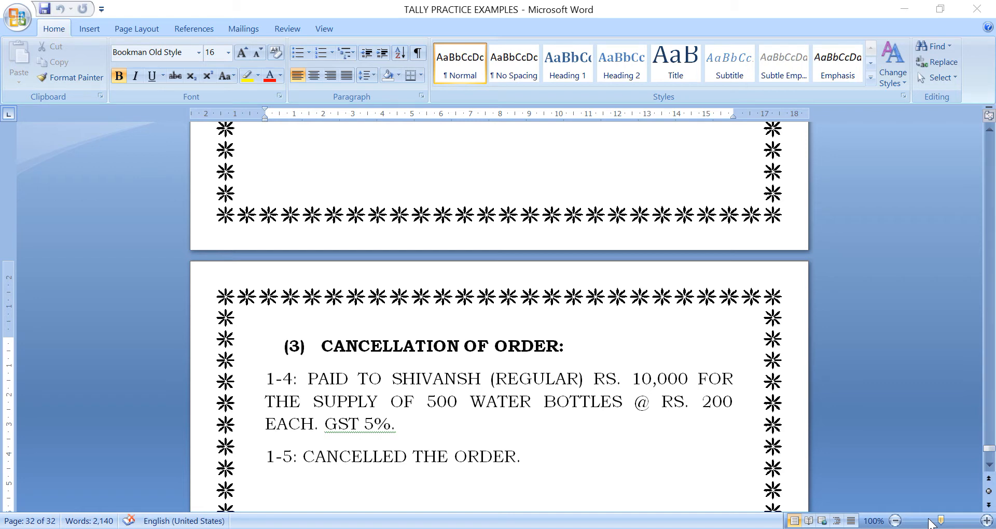
- In Tally, start a new company named Adv.Pmt. 3 Ltd. from Company Info
{"action": "left_click", "coordinate": [542, 456]}
{"action": "key", "text": "Return"}
{"action": "key", "text": "Return"}
{"action": "key", "text": "Return"}
{"action": "key", "text": "Return"}
{"action": "key", "text": "Return"}
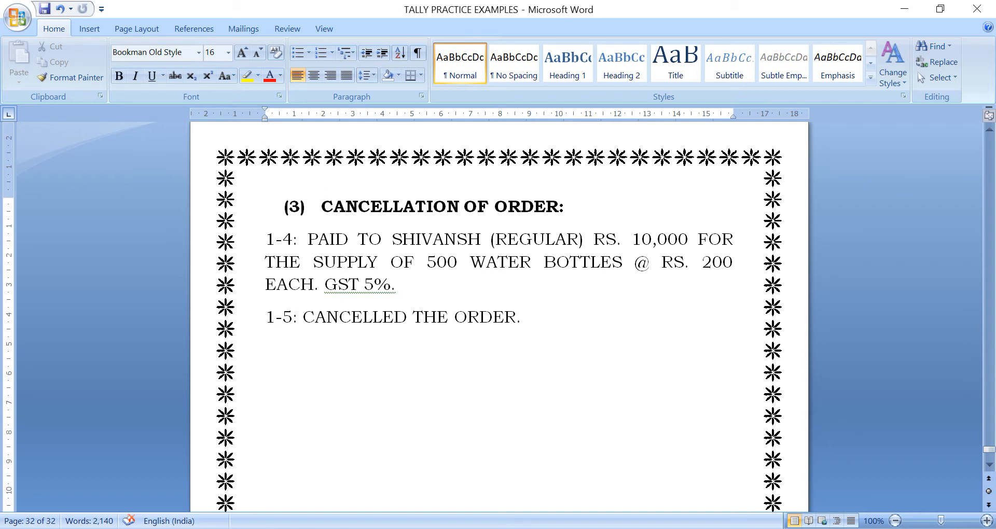
{"action": "key", "text": "alt+Tab"}
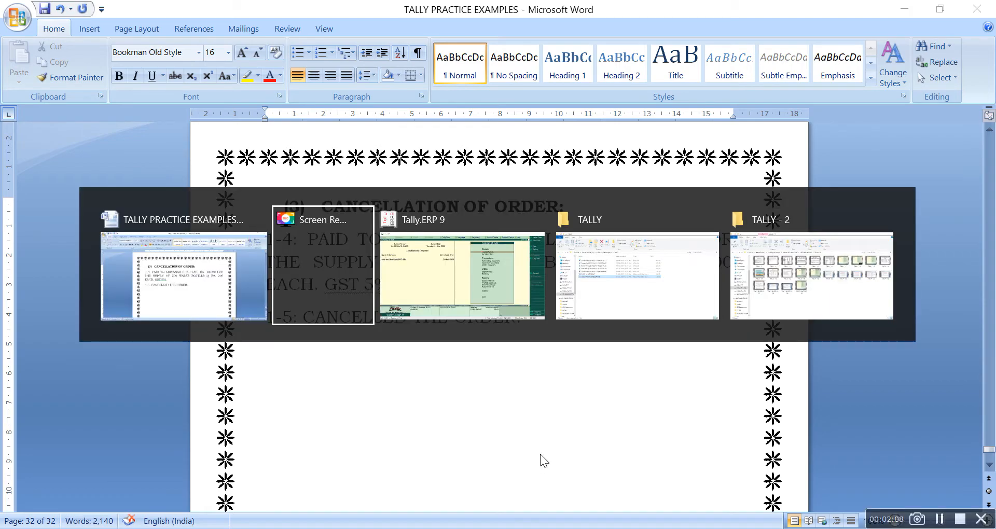
{"action": "key", "text": "alt+Tab"}
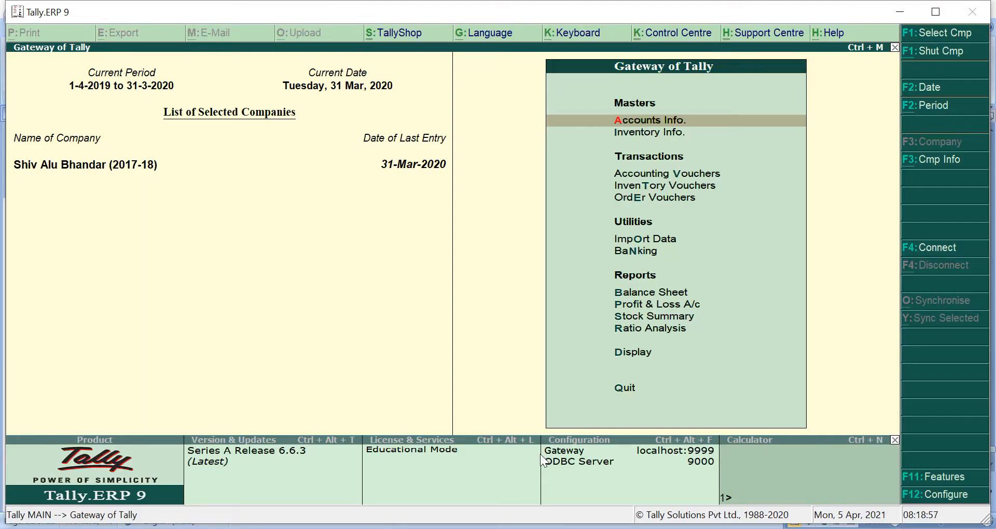
{"action": "left_click", "coordinate": [952, 165]}
{"action": "key", "text": "Down"}
{"action": "key", "text": "Down"}
{"action": "key", "text": "Down"}
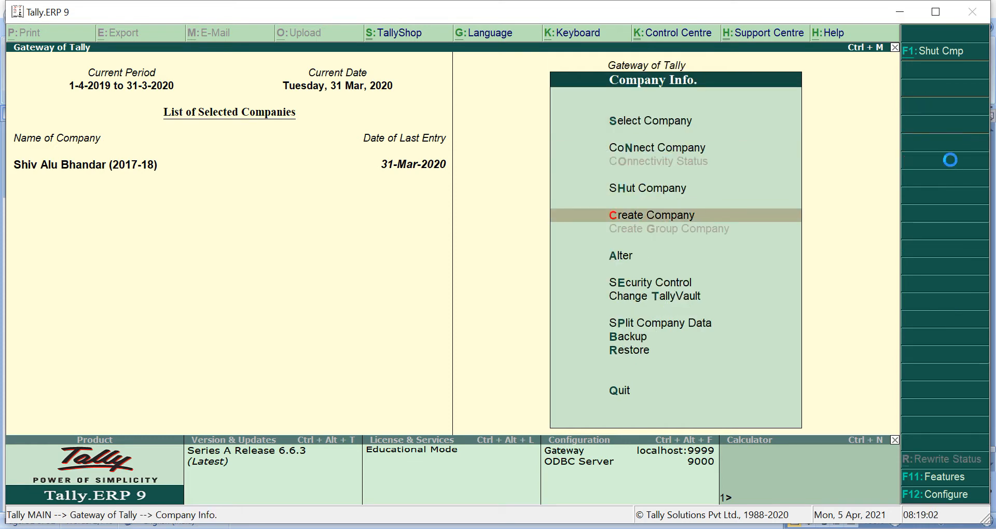
{"action": "key", "text": "Return"}
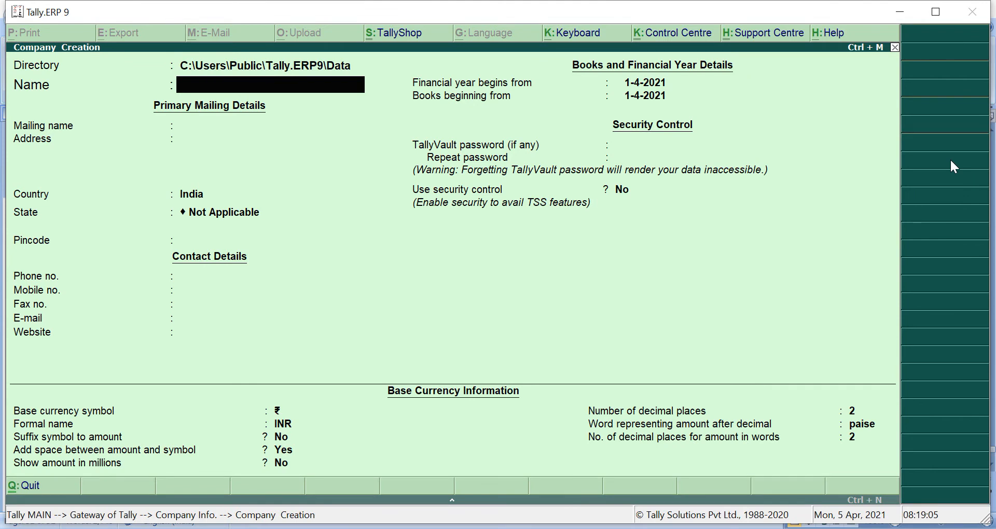
{"action": "type", "text": "Adv.Pmt. 3 Ltd."}
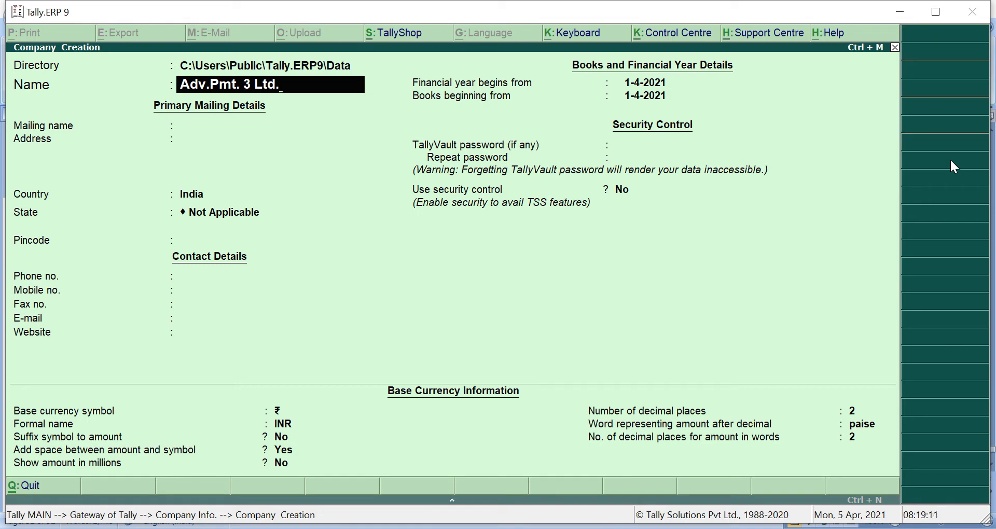
{"action": "key", "text": "Return"}
{"action": "key", "text": "Return"}
{"action": "key", "text": "Return"}
- Set the state to Gujarat and the financial year and books start to 1-4-2019, then save
{"action": "key", "text": "Return"}
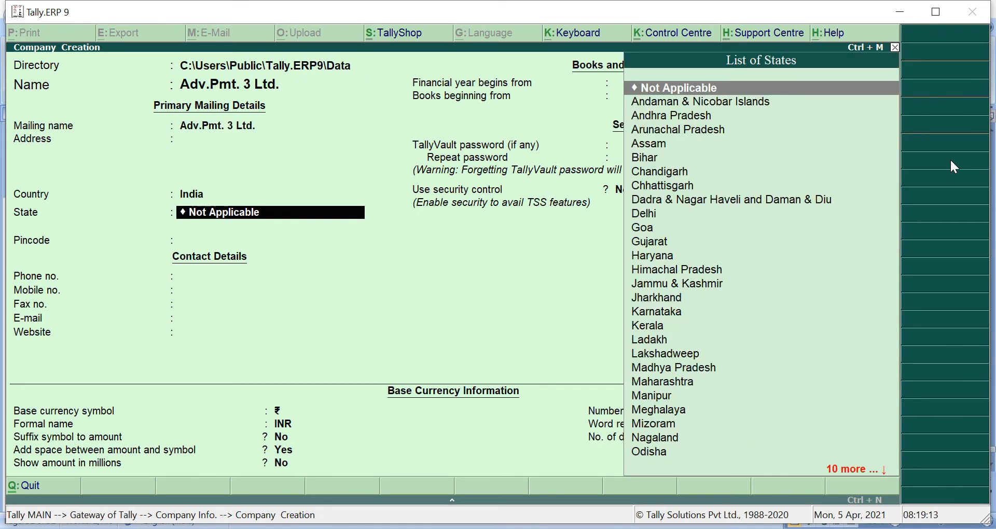
{"action": "type", "text": "Gu"}
{"action": "key", "text": "Return"}
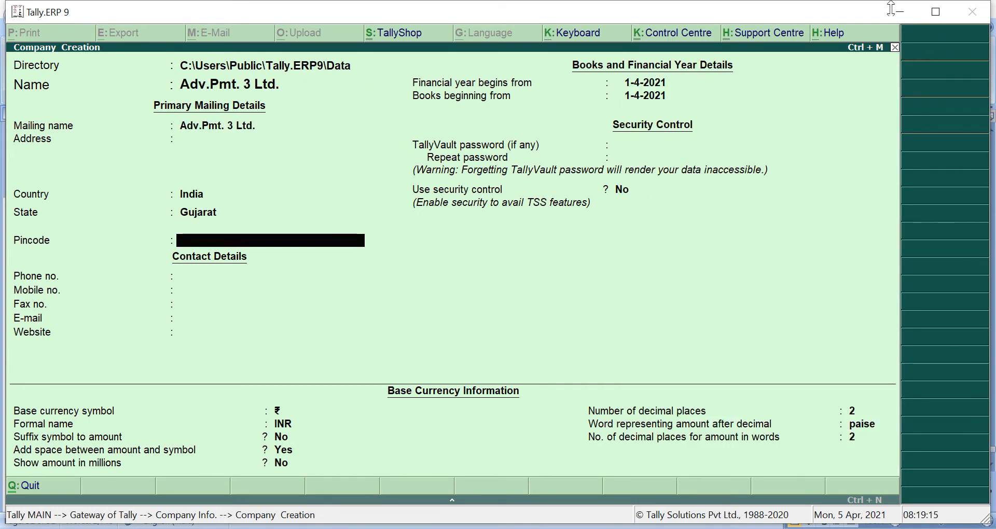
{"action": "left_click", "coordinate": [640, 87]}
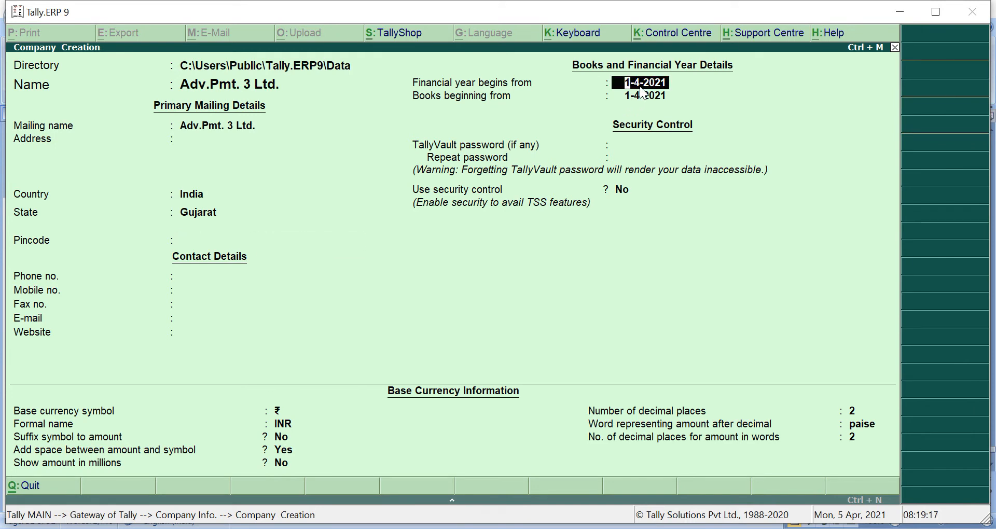
{"action": "type", "text": "1-"}
{"action": "type", "text": "4-20"}
{"action": "type", "text": "19"}
{"action": "key", "text": "Return"}
{"action": "key", "text": "Return"}
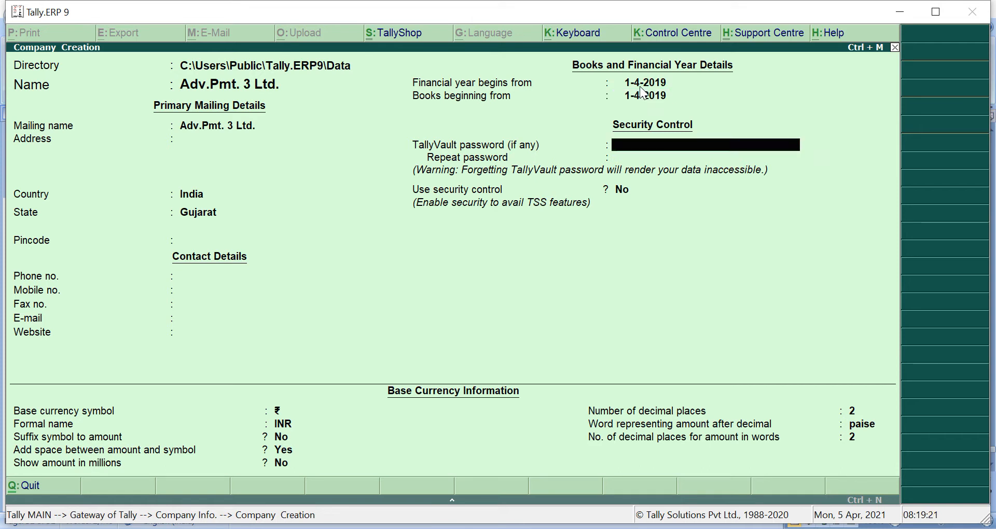
{"action": "key", "text": "Return"}
{"action": "key", "text": "Return"}
{"action": "key", "text": "Return"}
{"action": "key", "text": "Return"}
{"action": "key", "text": "Return"}
{"action": "key", "text": "Return"}
{"action": "key", "text": "Return"}
{"action": "key", "text": "Return"}
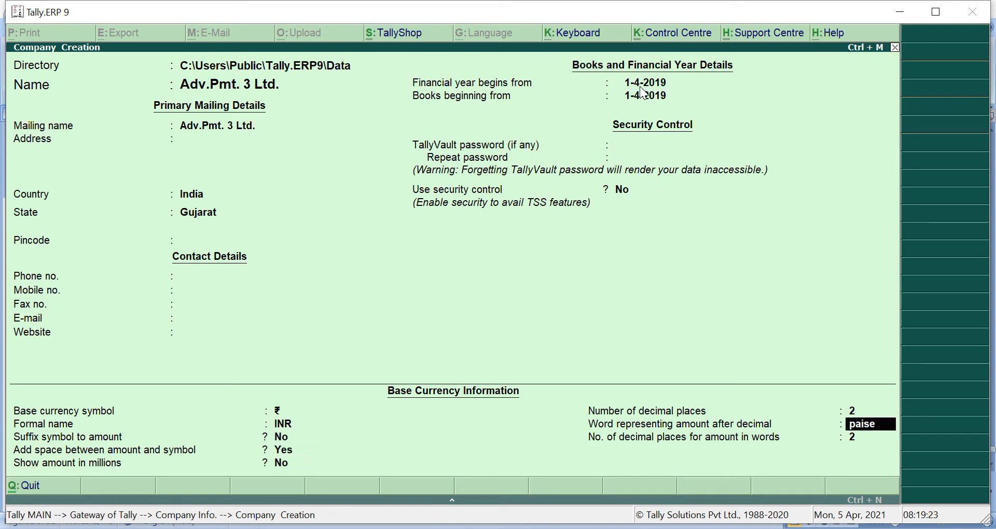
{"action": "key", "text": "Return"}
{"action": "key", "text": "Return"}
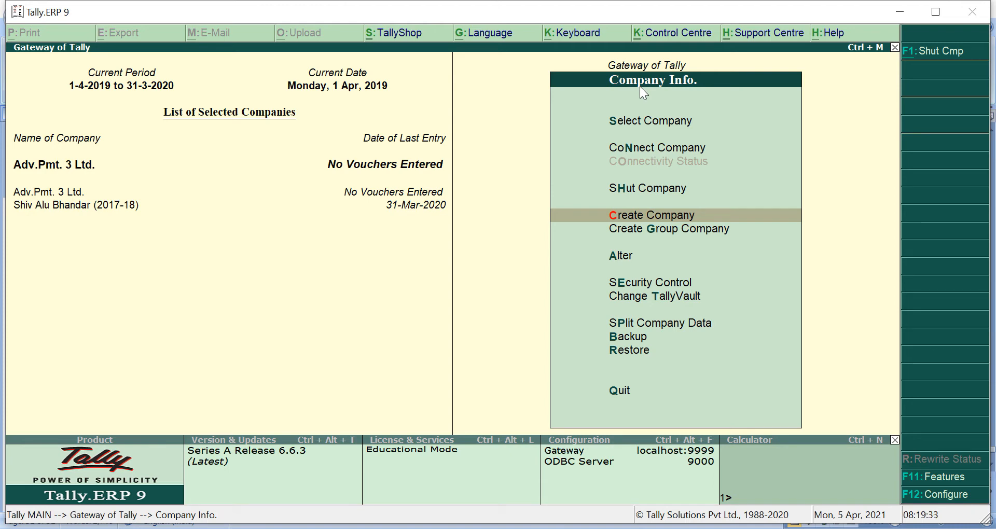
{"action": "key", "text": "Escape"}
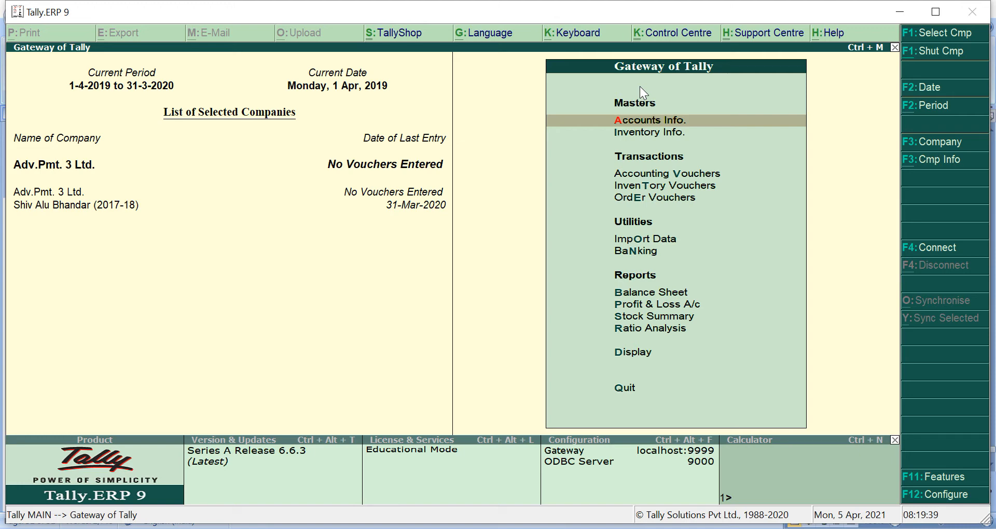
- Enable GST for the company in the Statutory & Taxation features
{"action": "key", "text": "Down"}
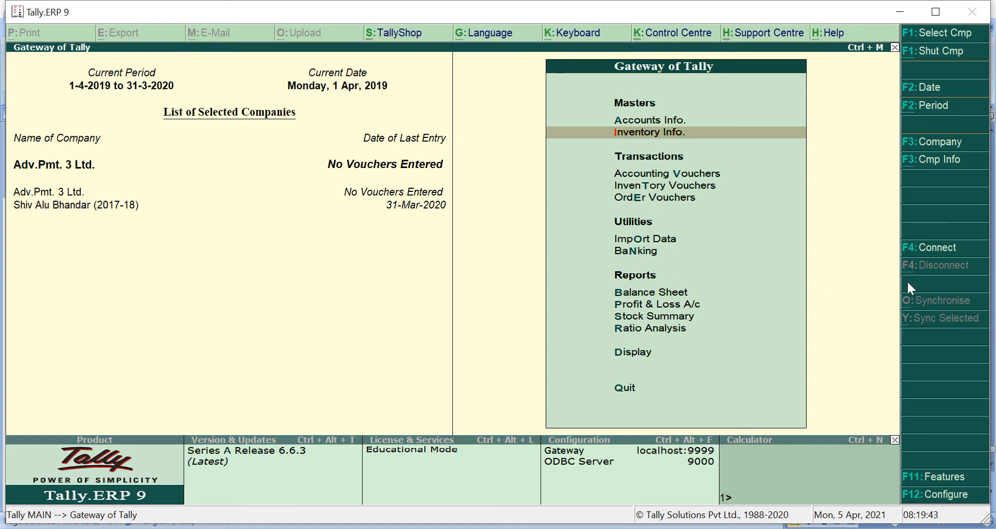
{"action": "left_click", "coordinate": [941, 475]}
{"action": "key", "text": "Down"}
{"action": "key", "text": "Down"}
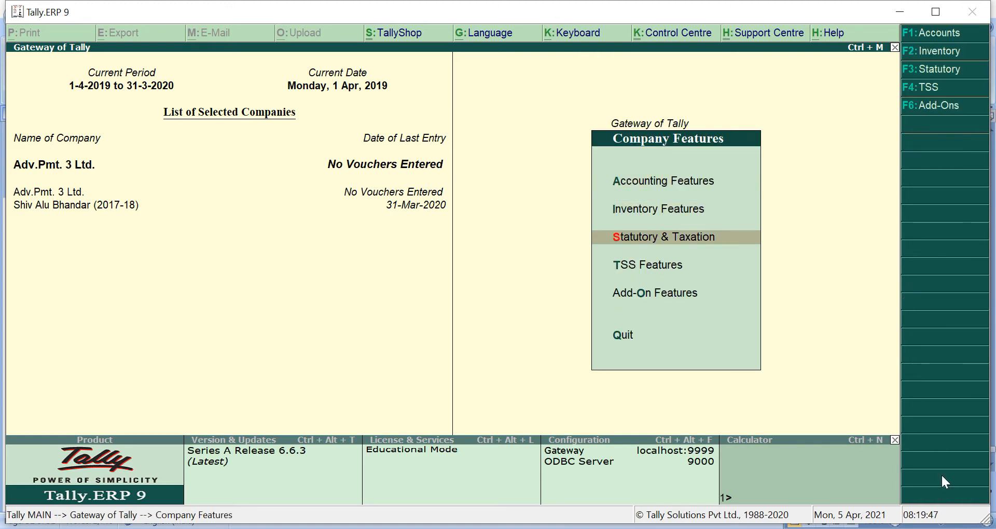
{"action": "key", "text": "Return"}
{"action": "key", "text": "Return"}
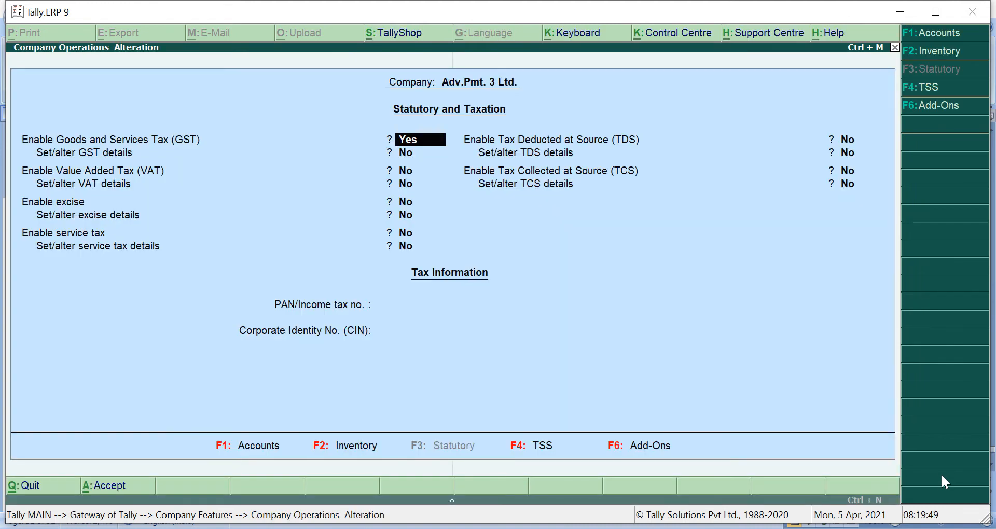
{"action": "key", "text": "Return"}
{"action": "type", "text": "y"}
{"action": "key", "text": "Return"}
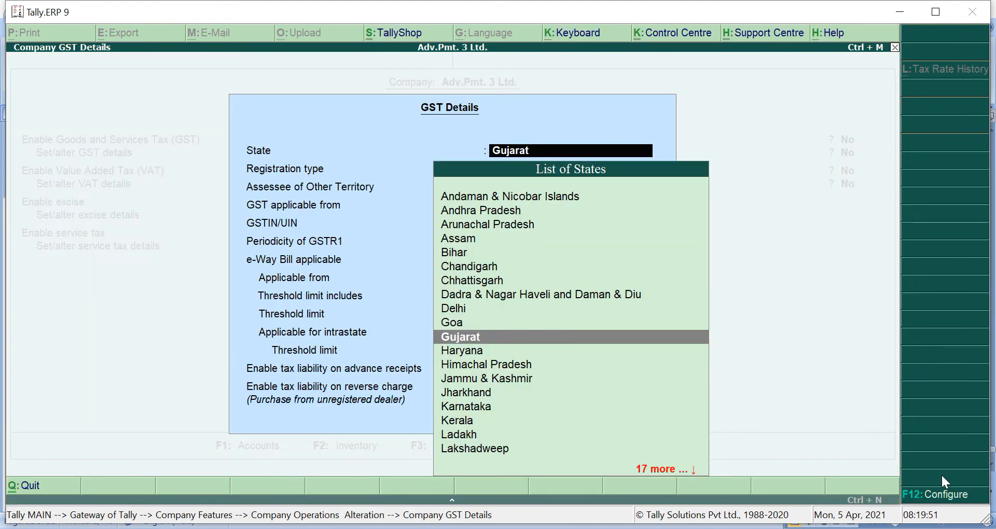
- Enter Gujarat Regular GST details with the company's GSTIN, enabling advance receipt and reverse charge liability
{"action": "key", "text": "Return"}
{"action": "key", "text": "Return"}
{"action": "key", "text": "Return"}
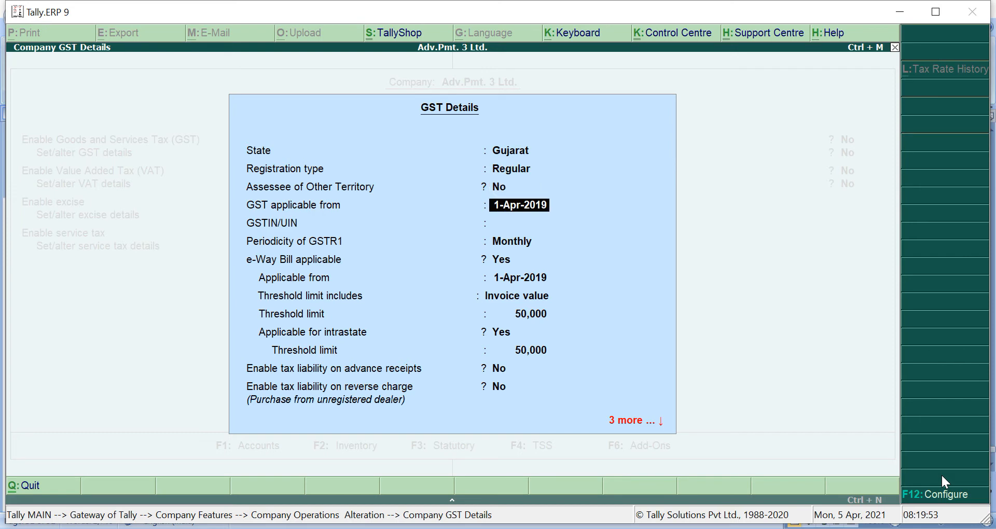
{"action": "key", "text": "Return"}
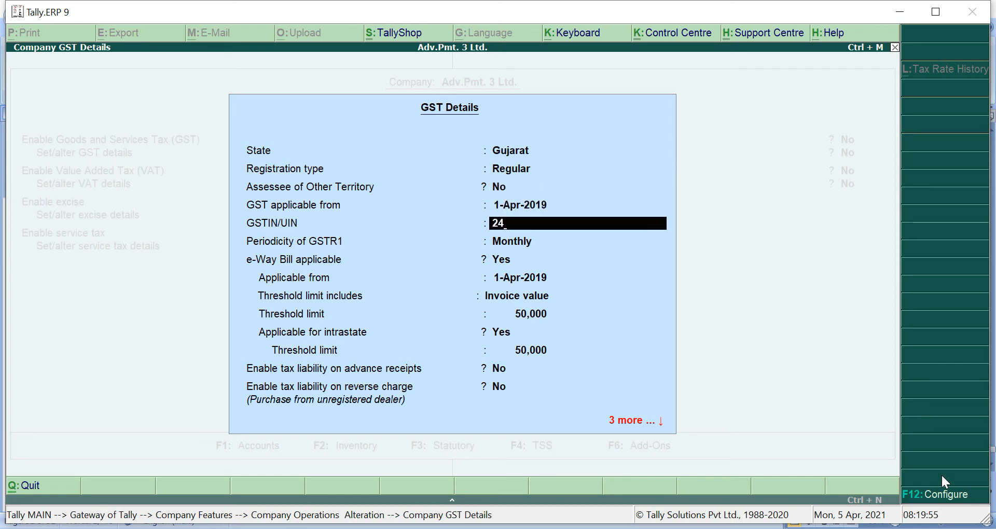
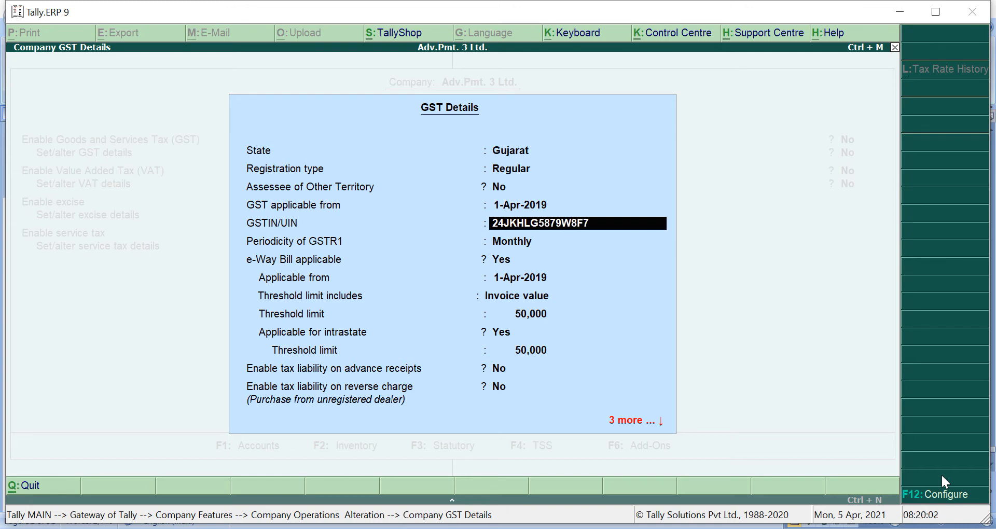
{"action": "key", "text": "Return"}
{"action": "key", "text": "Return"}
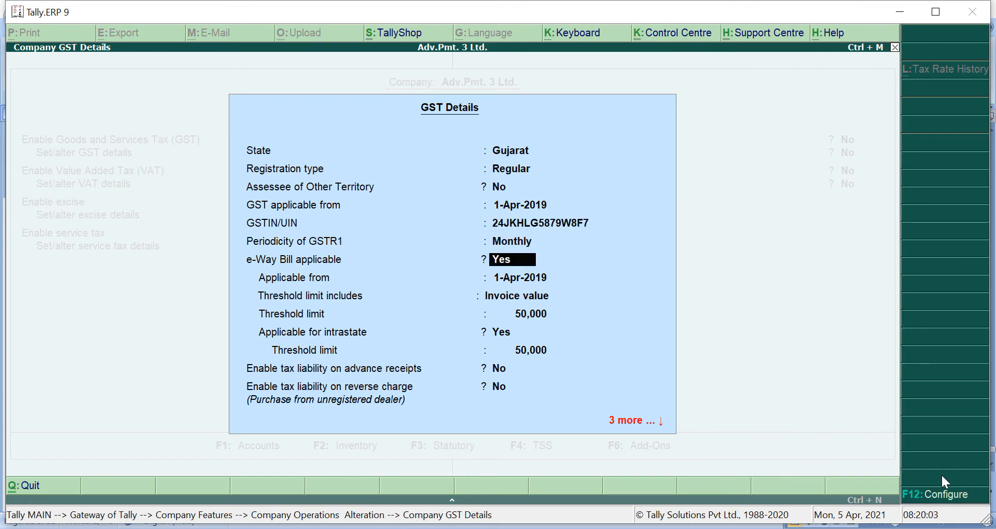
{"action": "type", "text": "n"}
{"action": "key", "text": "Return"}
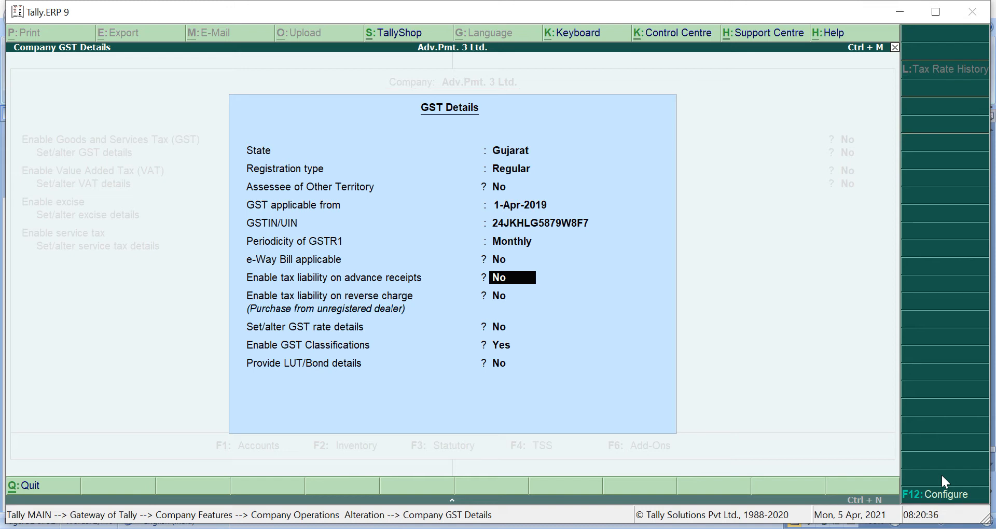
{"action": "key", "text": "y"}
{"action": "key", "text": "y"}
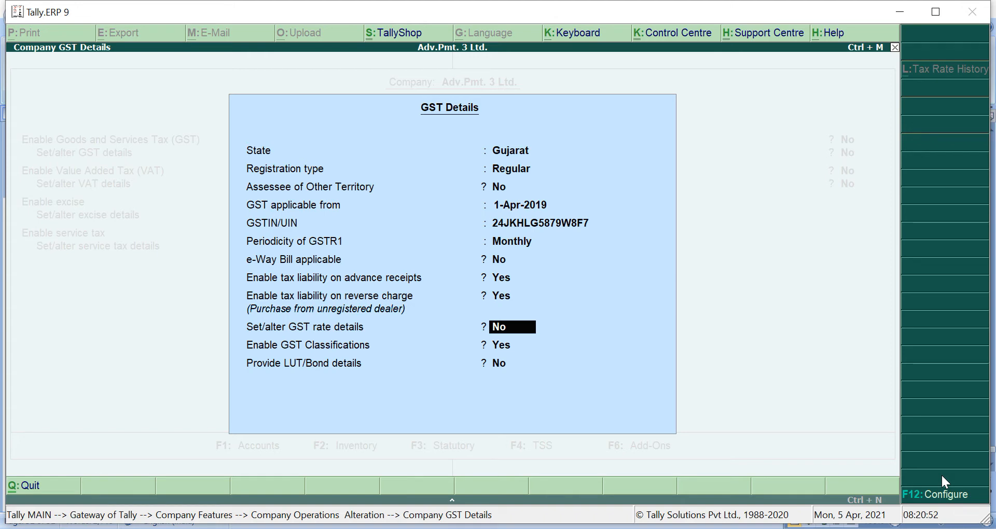
{"action": "key", "text": "Return"}
{"action": "key", "text": "Return"}
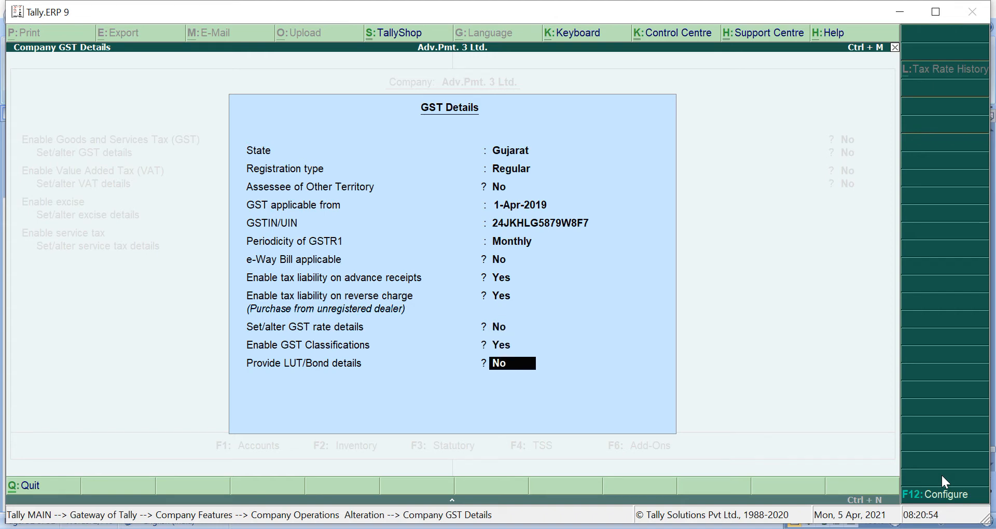
{"action": "key", "text": "Return"}
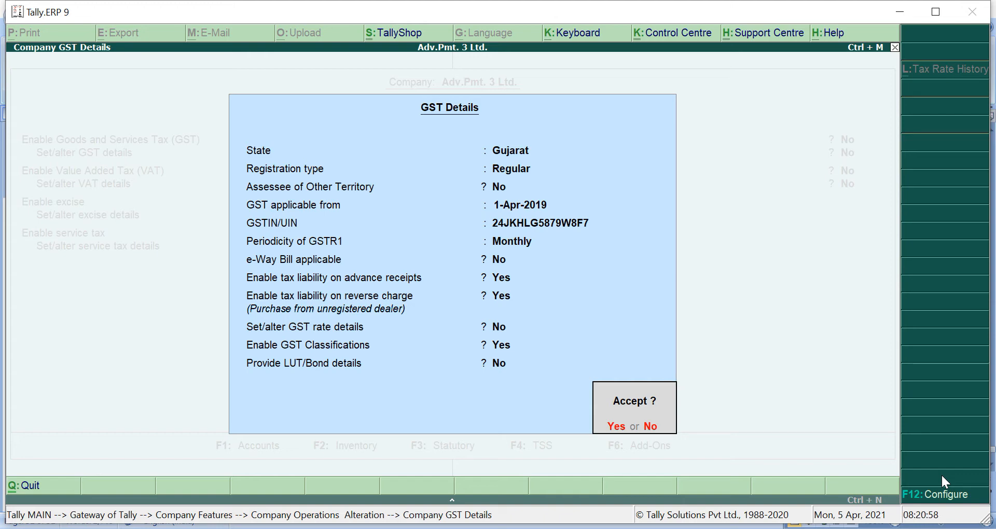
{"action": "key", "text": "Return"}
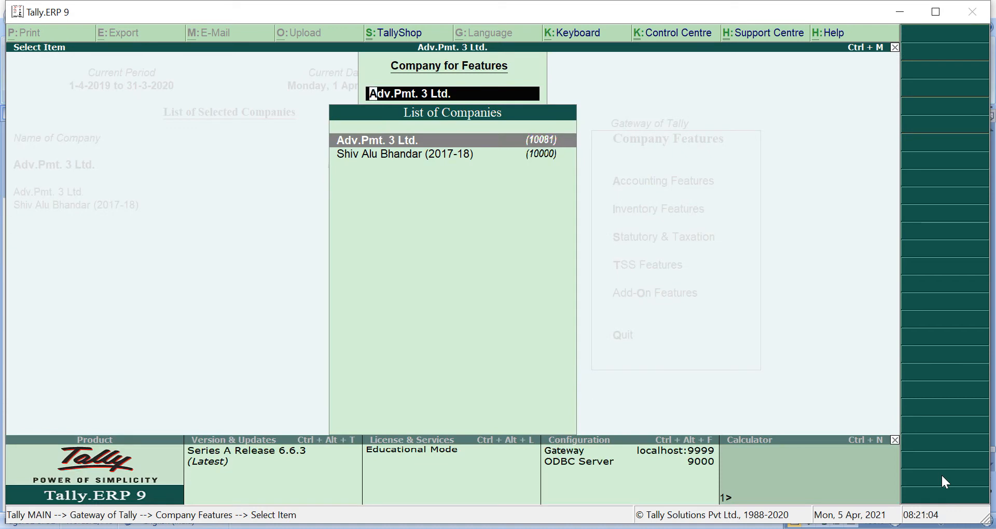
- Go back to Accounts Info and start creating a new ledger
{"action": "key", "text": "Return"}
{"action": "key", "text": "Escape"}
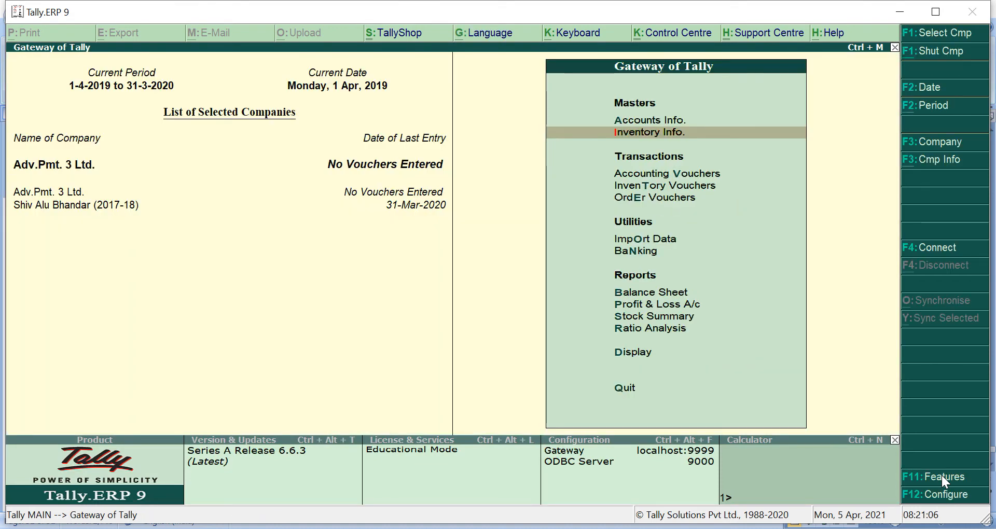
{"action": "key", "text": "Up"}
{"action": "key", "text": "Return"}
{"action": "key", "text": "Down"}
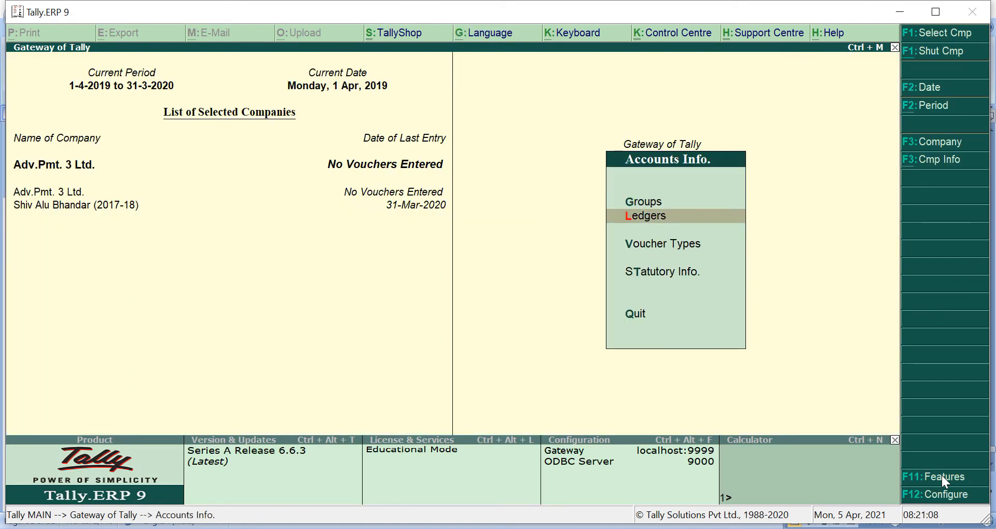
{"action": "key", "text": "Return"}
{"action": "key", "text": "Return"}
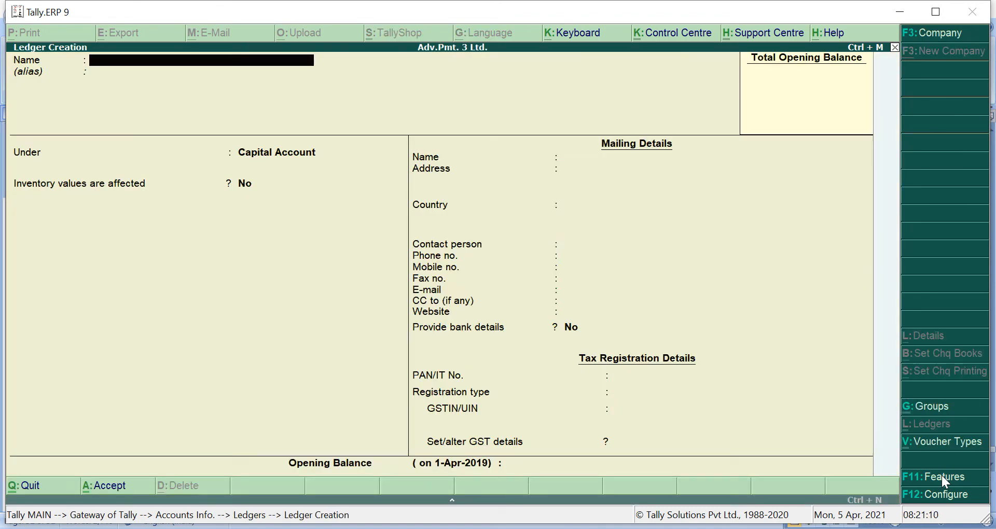
- Name the supplier's A/C ledger and place it under Sundry Creditors
{"action": "type", "text": "SHIVANSHG"}
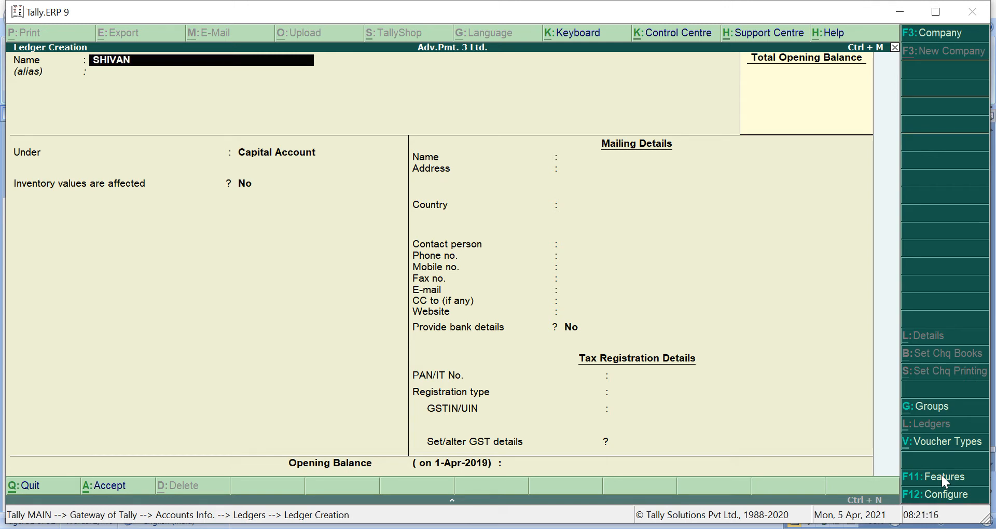
{"action": "key", "text": "BackSpace"}
{"action": "type", "text": "A/C"}
{"action": "key", "text": "Return"}
{"action": "key", "text": "Return"}
{"action": "type", "text": "SU"}
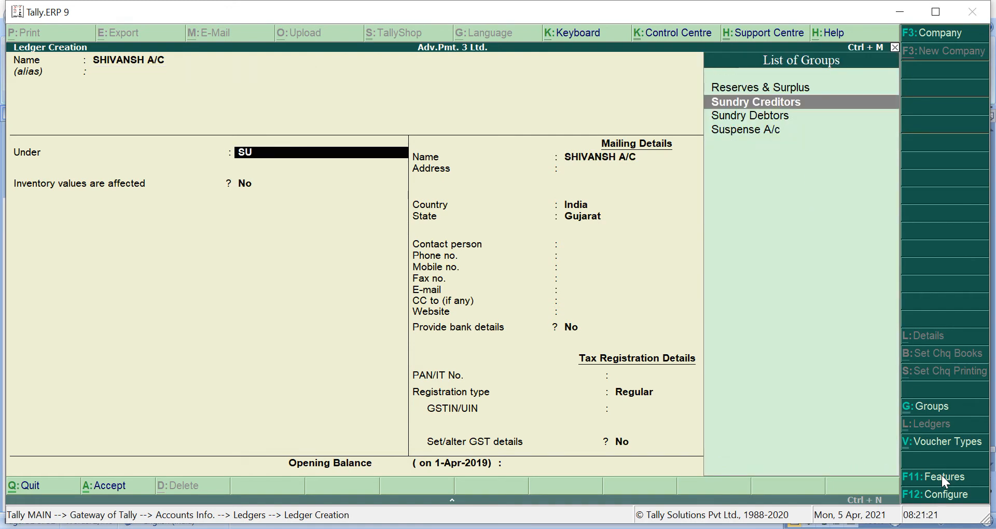
{"action": "key", "text": "Return"}
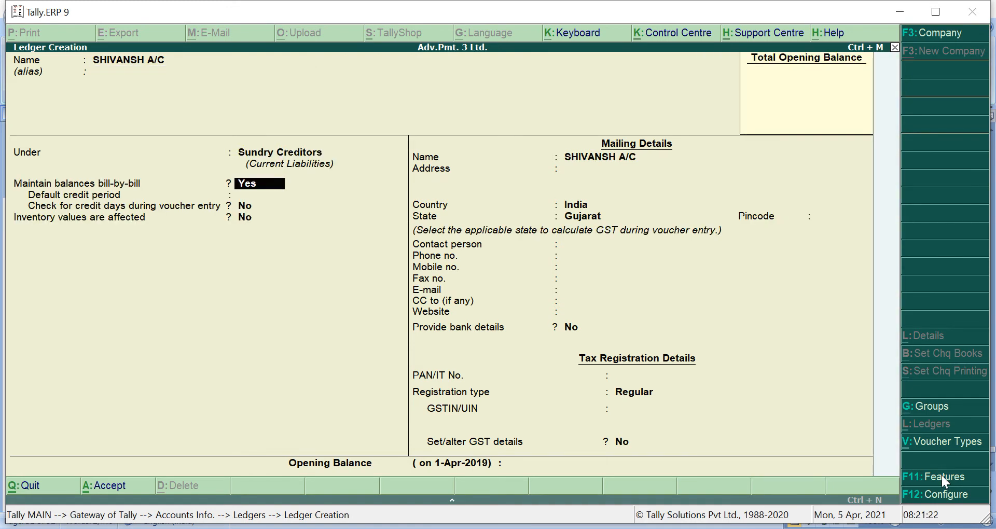
{"action": "key", "text": "Return"}
{"action": "key", "text": "Return"}
{"action": "key", "text": "Return"}
- Keep Gujarat, enter the supplier's GSTIN, confirm its GST details, and save the ledger
{"action": "key", "text": "Return"}
{"action": "key", "text": "Return"}
{"action": "key", "text": "Return"}
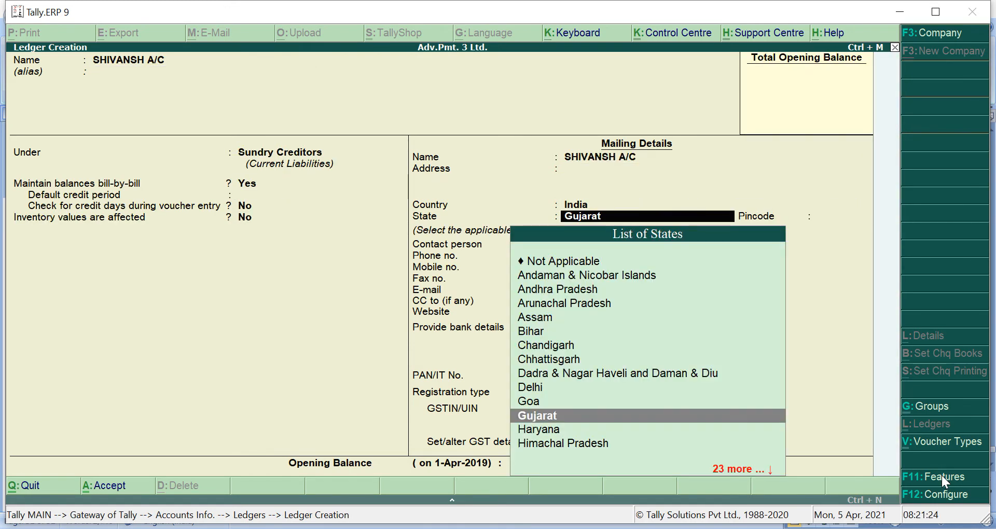
{"action": "key", "text": "Return"}
{"action": "key", "text": "Return"}
{"action": "key", "text": "Return"}
{"action": "key", "text": "Return"}
{"action": "key", "text": "Return"}
{"action": "key", "text": "Return"}
{"action": "key", "text": "Return"}
{"action": "key", "text": "Return"}
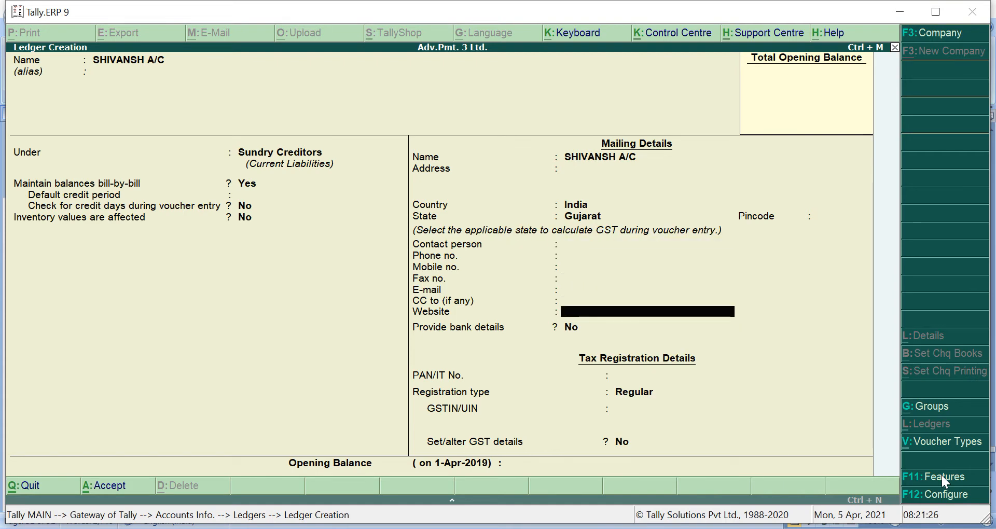
{"action": "key", "text": "Return"}
{"action": "key", "text": "Return"}
{"action": "key", "text": "Return"}
{"action": "key", "text": "Return"}
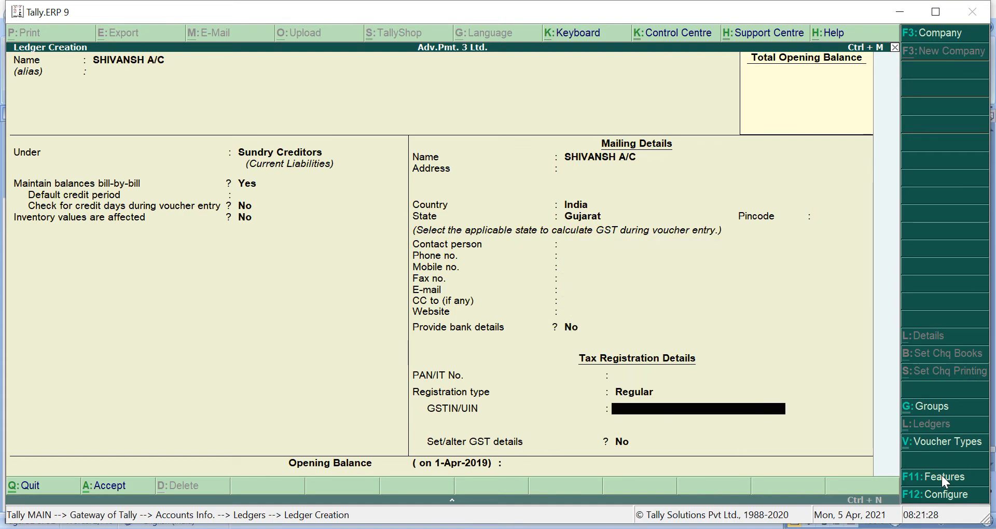
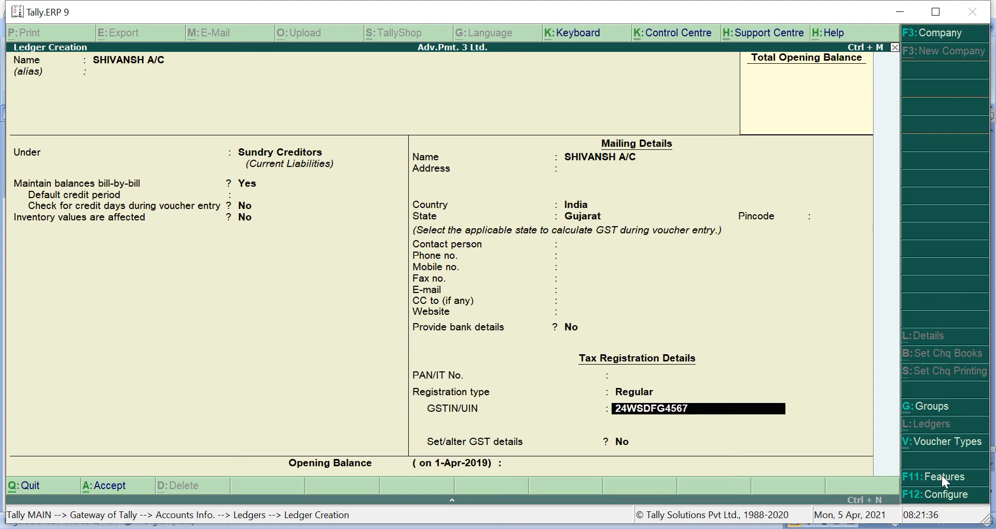
{"action": "key", "text": "Return"}
{"action": "key", "text": "Return"}
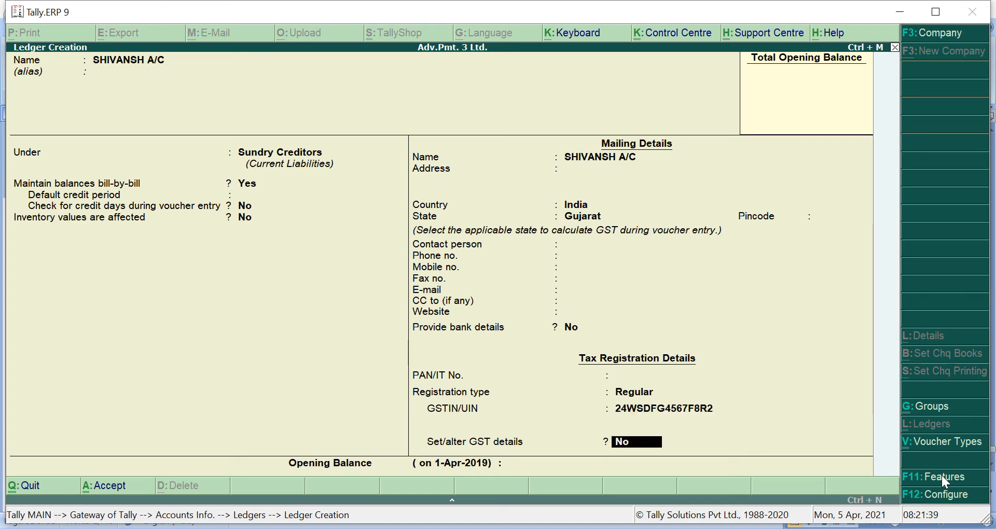
{"action": "key", "text": "Return"}
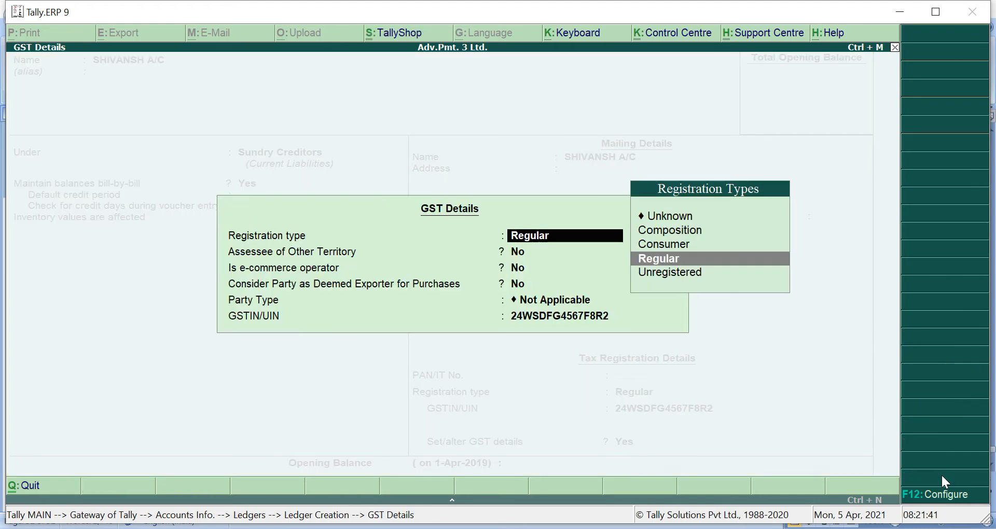
{"action": "key", "text": "Return"}
{"action": "key", "text": "Return"}
{"action": "key", "text": "Return"}
{"action": "key", "text": "Return"}
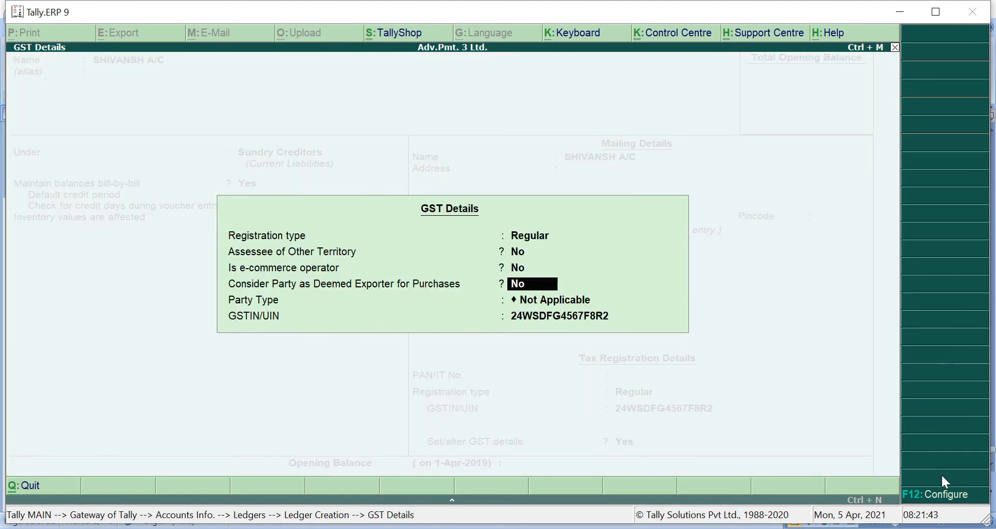
{"action": "key", "text": "Return"}
{"action": "key", "text": "Return"}
{"action": "key", "text": "Return"}
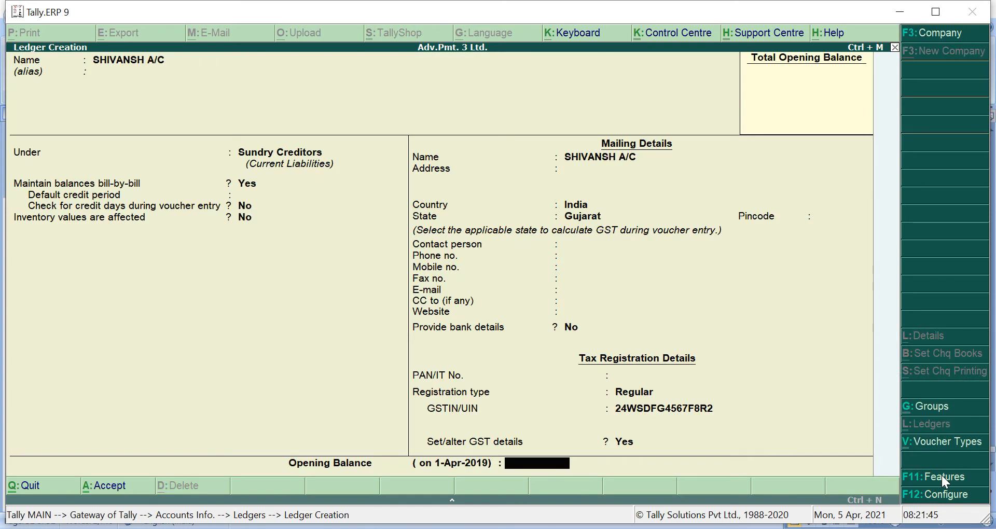
{"action": "key", "text": "Return"}
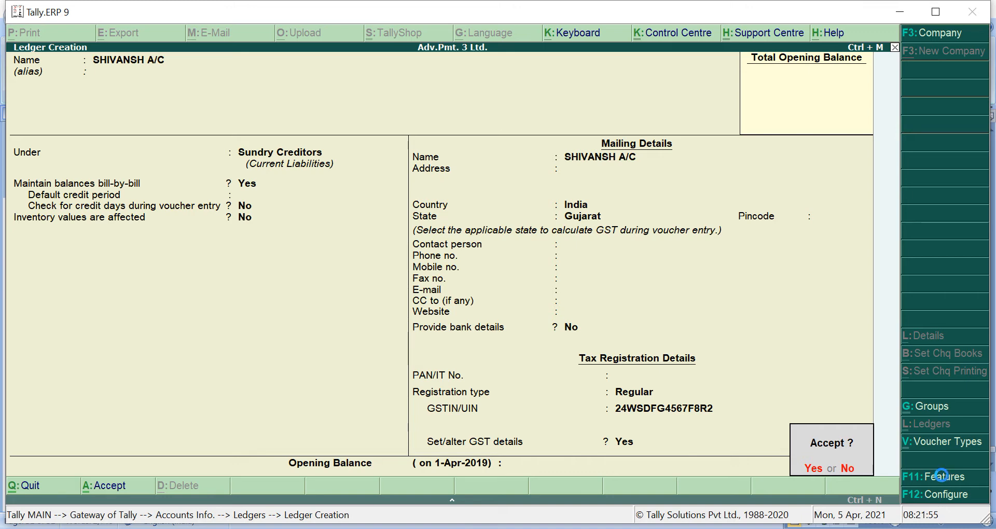
{"action": "key", "text": "Return"}
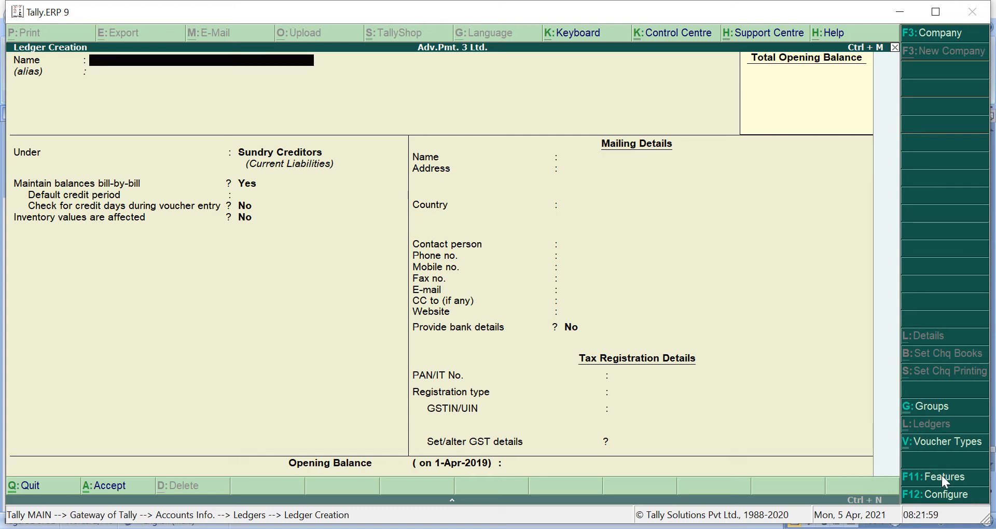
- Save SGST A/C under Duties & Taxes with duty type GST and tax type State Tax
{"action": "type", "text": "SGST A/C"}
{"action": "key", "text": "Return"}
{"action": "key", "text": "Return"}
{"action": "type", "text": "DU"}
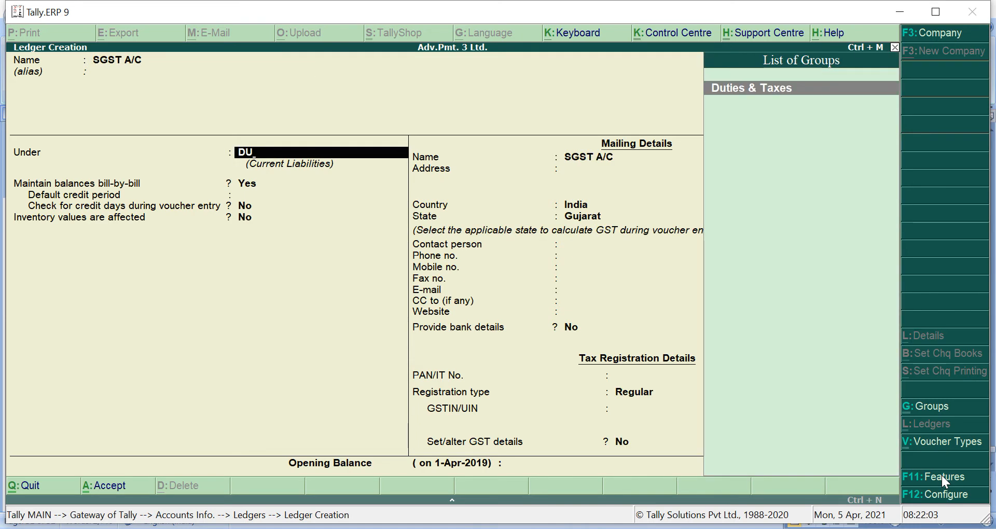
{"action": "key", "text": "Return"}
{"action": "key", "text": "Up"}
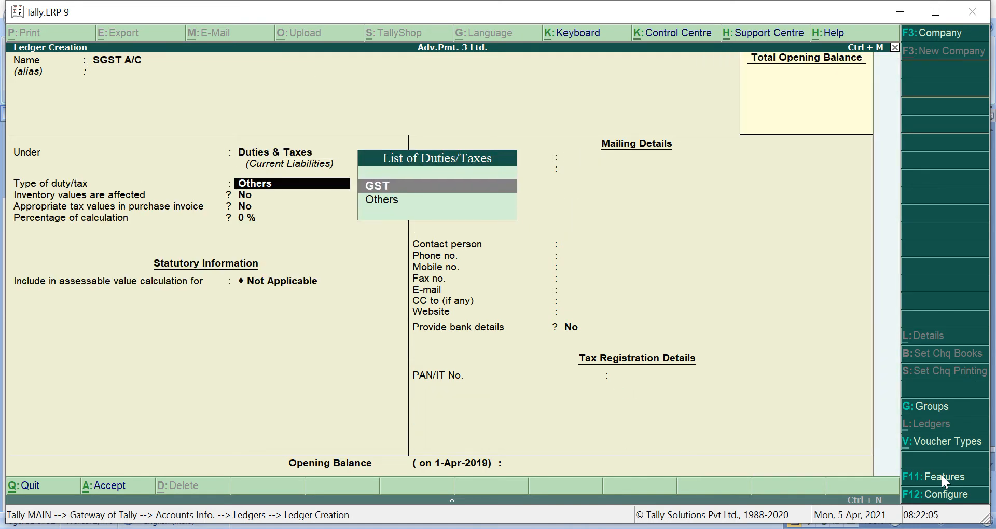
{"action": "key", "text": "Return"}
{"action": "key", "text": "Down"}
{"action": "key", "text": "Down"}
{"action": "key", "text": "Down"}
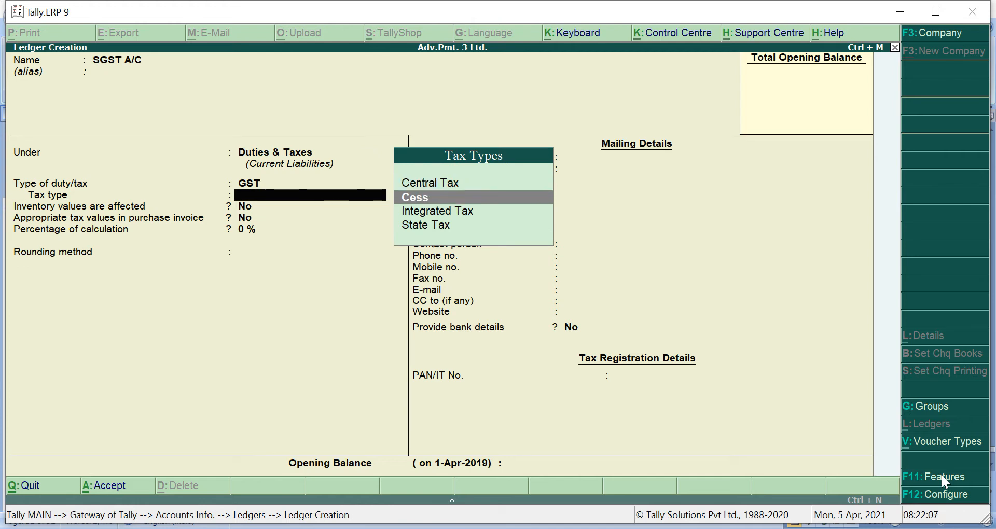
{"action": "key", "text": "Return"}
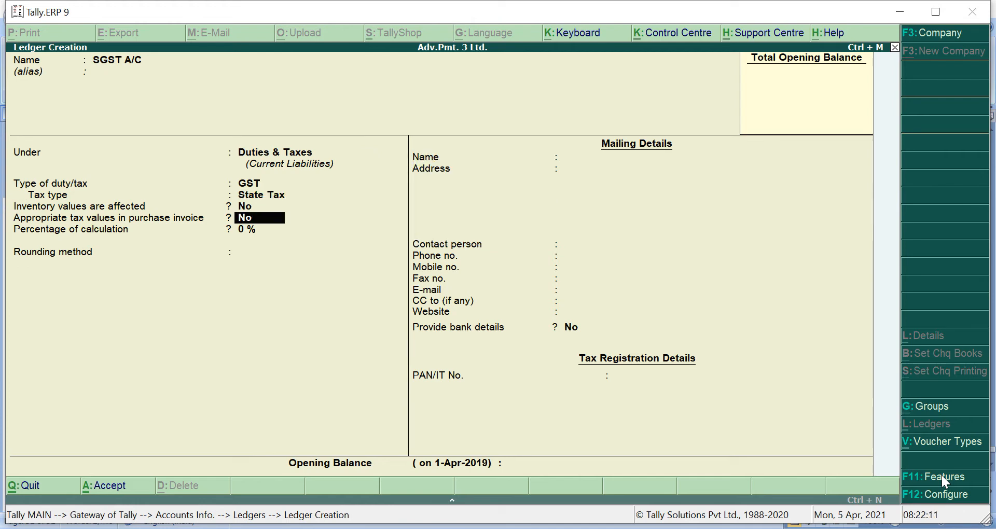
{"action": "key", "text": "Return"}
{"action": "key", "text": "Return"}
{"action": "key", "text": "Return"}
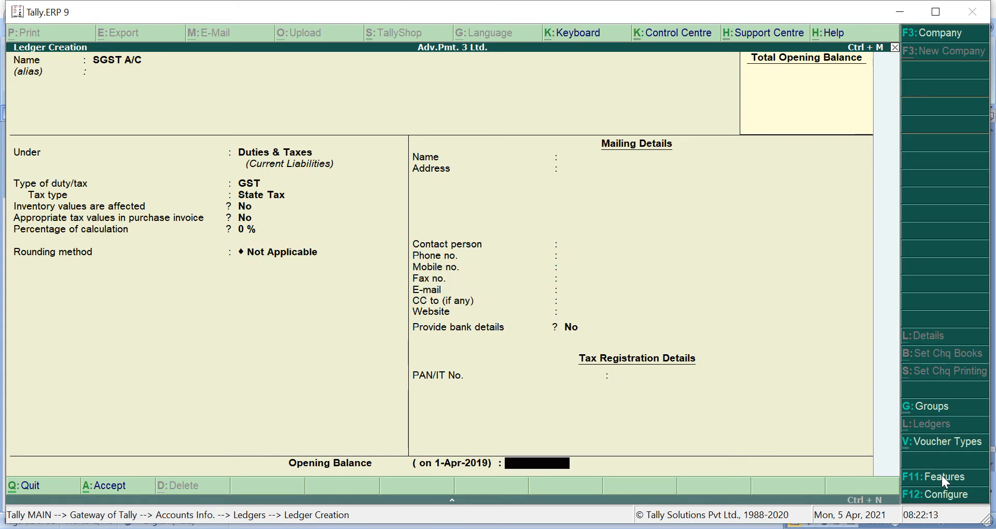
{"action": "key", "text": "Return"}
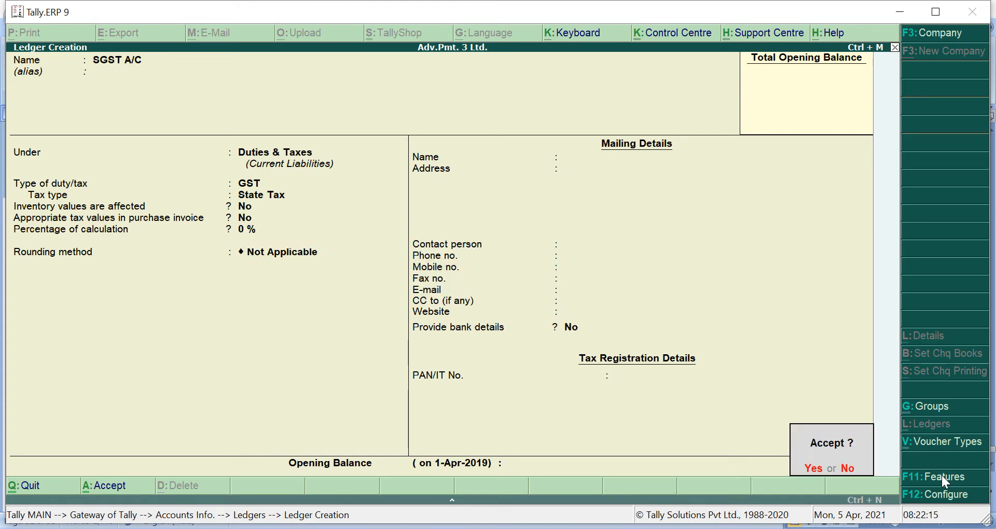
{"action": "key", "text": "Return"}
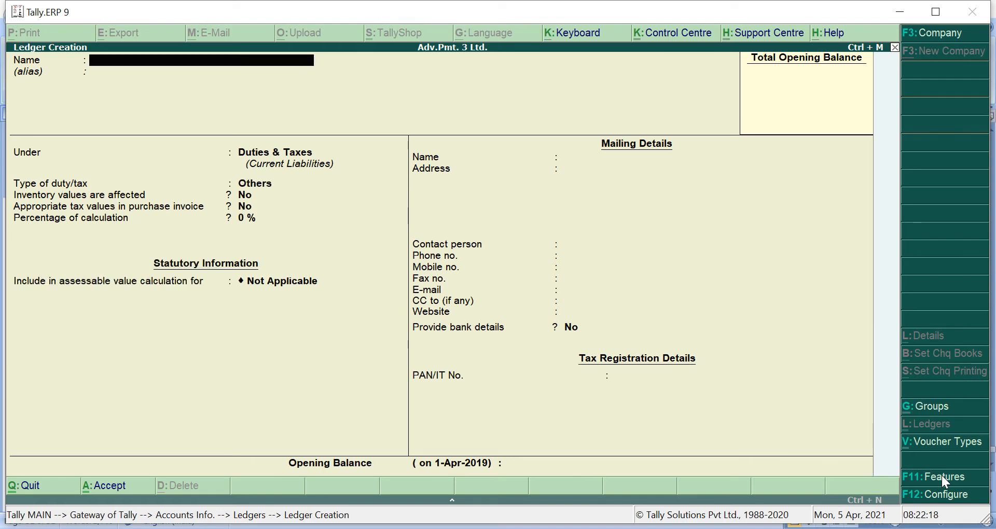
- Save CGST A/C under Duties & Taxes with GST duty type, 0 % and Not Applicable rounding
{"action": "type", "text": "CGST A/C"}
{"action": "key", "text": "Return"}
{"action": "key", "text": "Return"}
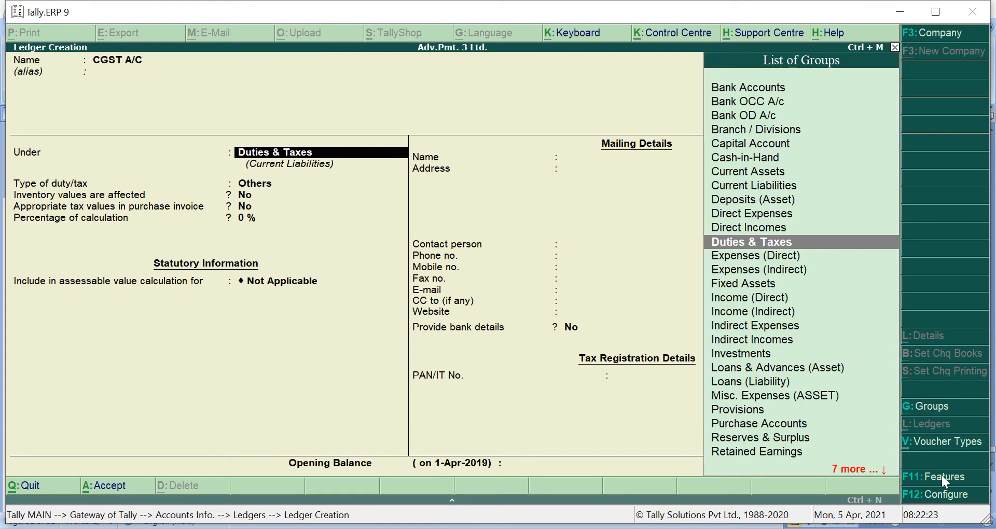
{"action": "key", "text": "Return"}
{"action": "key", "text": "Up"}
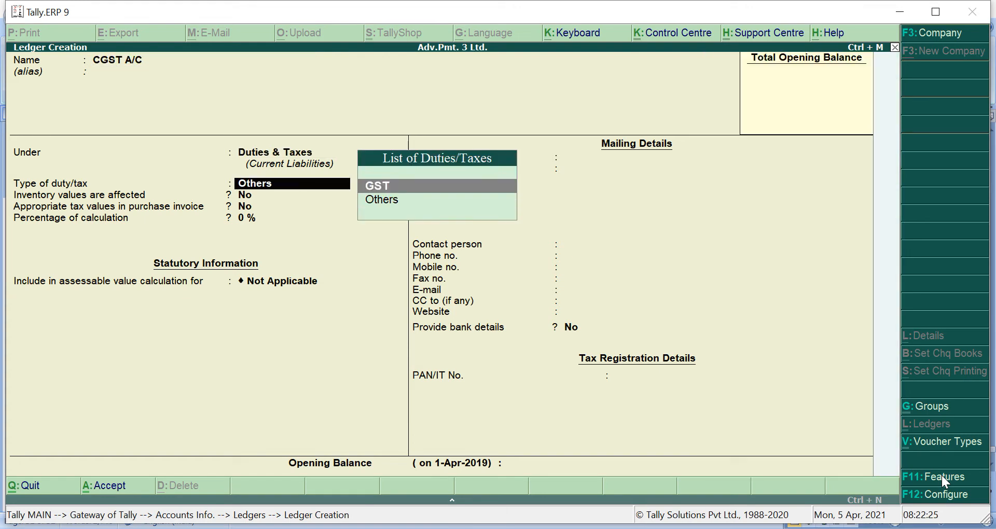
{"action": "key", "text": "Return"}
{"action": "key", "text": "Return"}
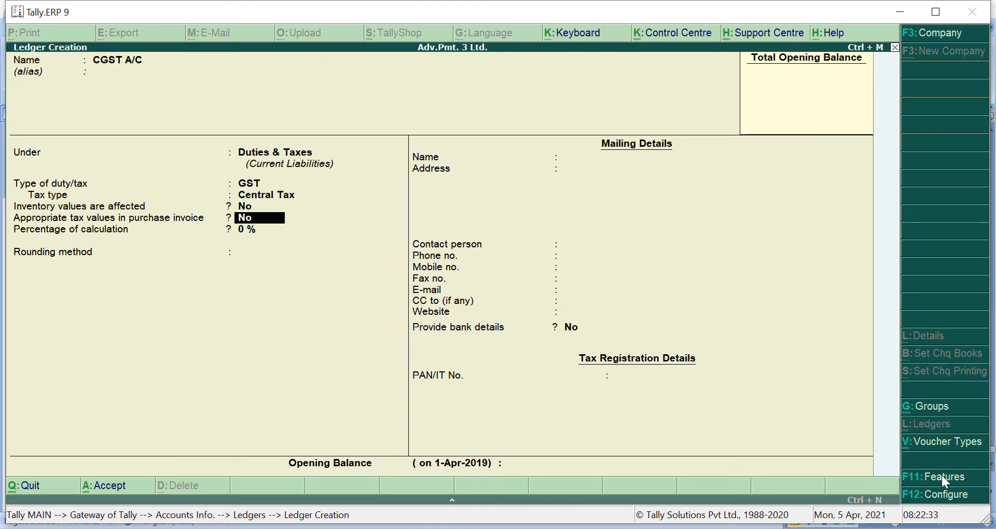
{"action": "key", "text": "Return"}
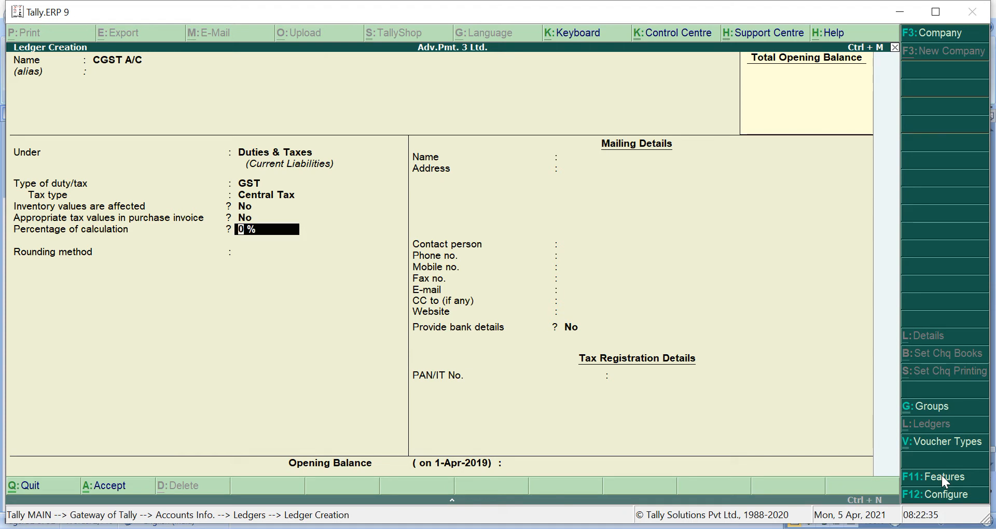
{"action": "key", "text": "Return"}
{"action": "key", "text": "Return"}
{"action": "key", "text": "Return"}
{"action": "key", "text": "Return"}
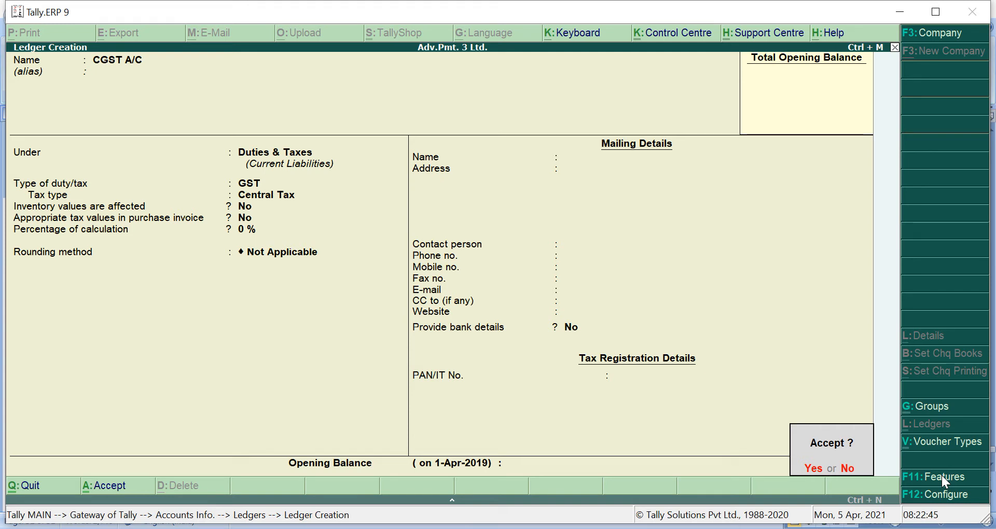
{"action": "key", "text": "Return"}
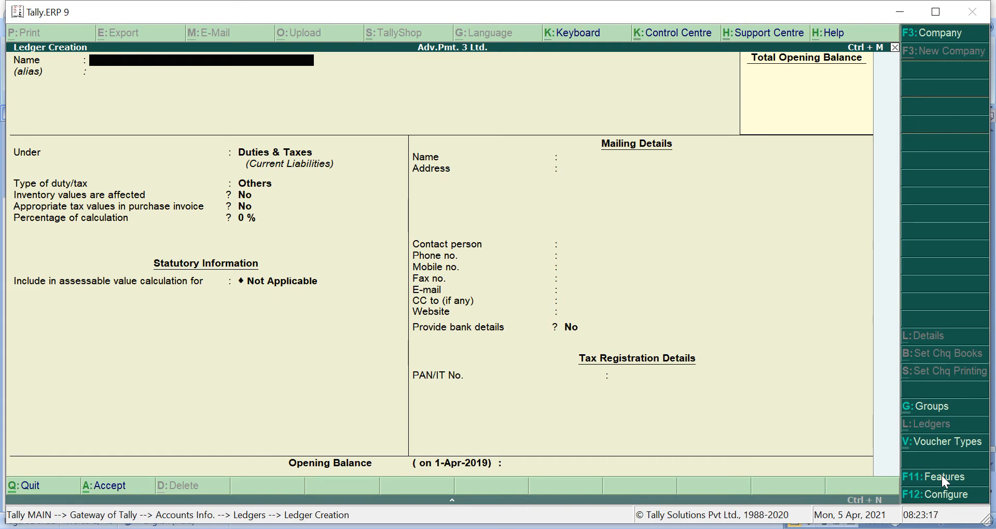
- Browse the ledger list to check CGST A/C, SGST A/C and the supplier, then return to Ledgers
{"action": "key", "text": "Escape"}
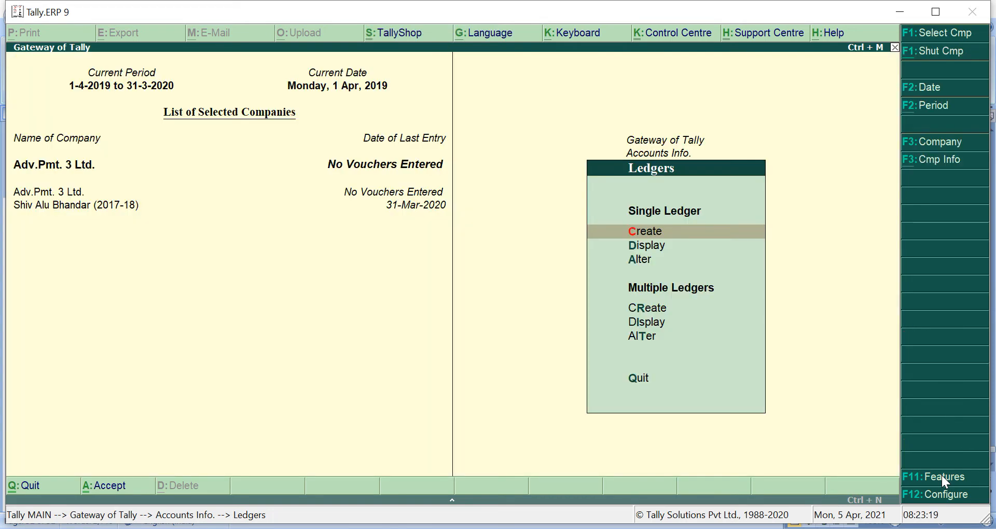
{"action": "key", "text": "Down"}
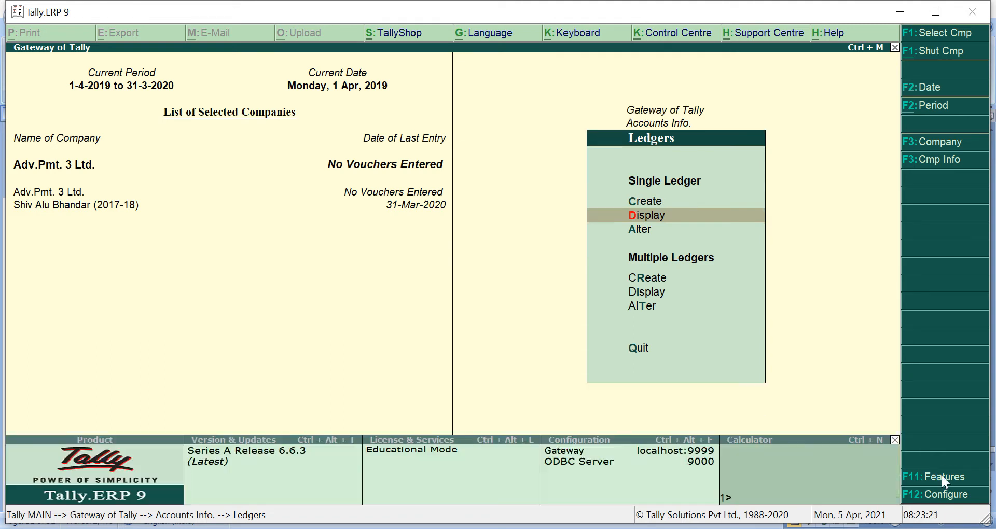
{"action": "key", "text": "Return"}
{"action": "key", "text": "Down"}
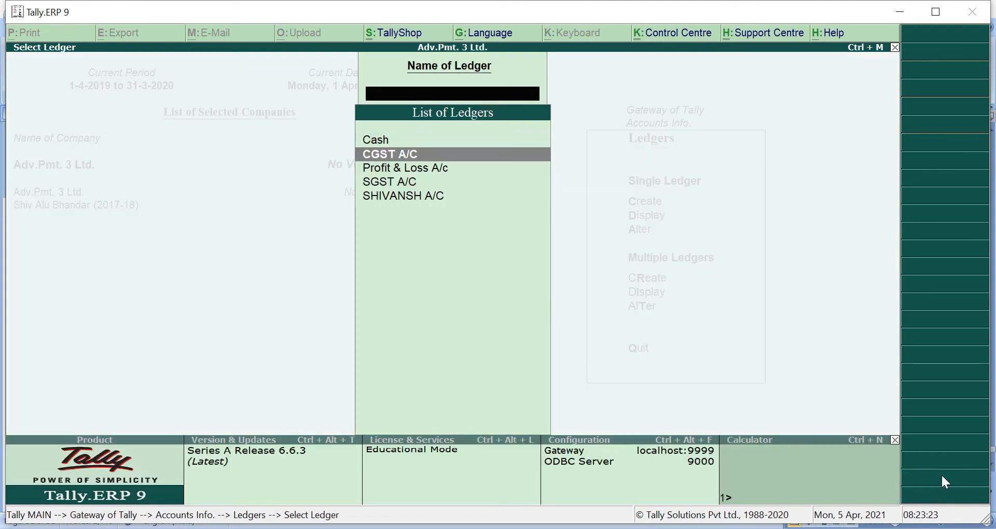
{"action": "key", "text": "Down"}
{"action": "key", "text": "Down"}
{"action": "key", "text": "Down"}
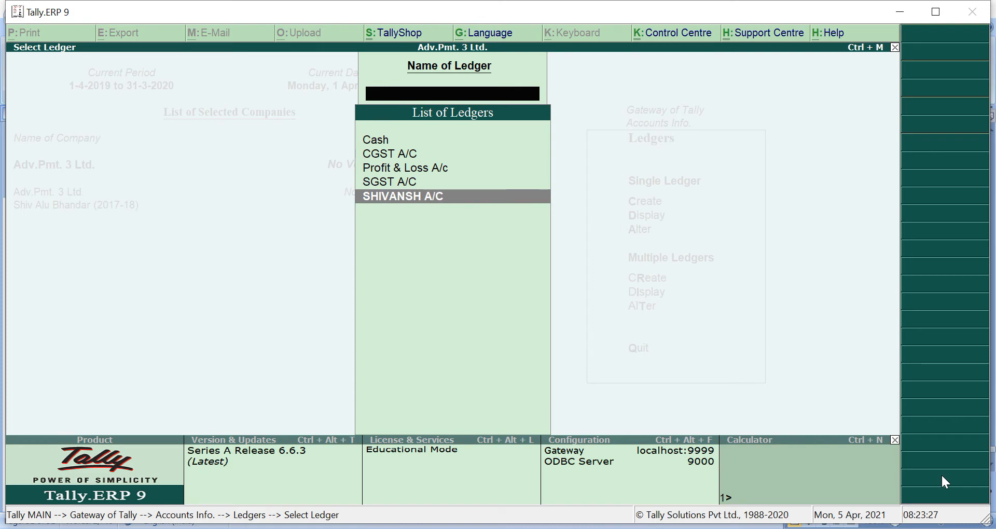
{"action": "key", "text": "Escape"}
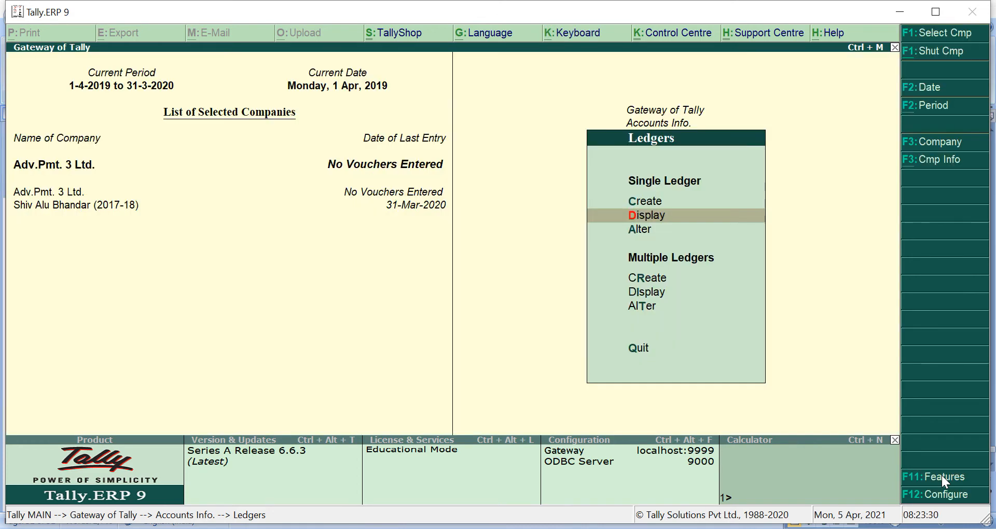
{"action": "key", "text": "Up"}
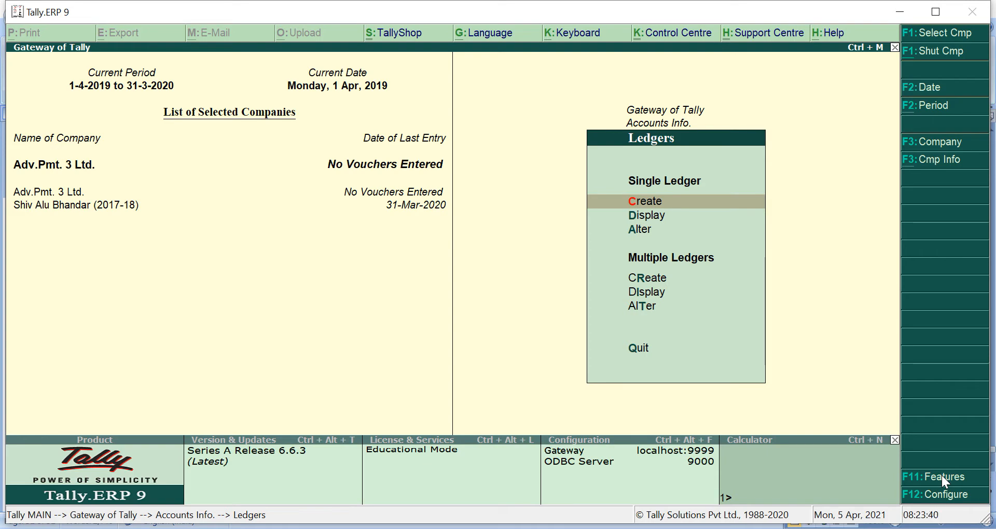
- Save a ledger named TAX ON RCM A/C under Current Assets
{"action": "key", "text": "Return"}
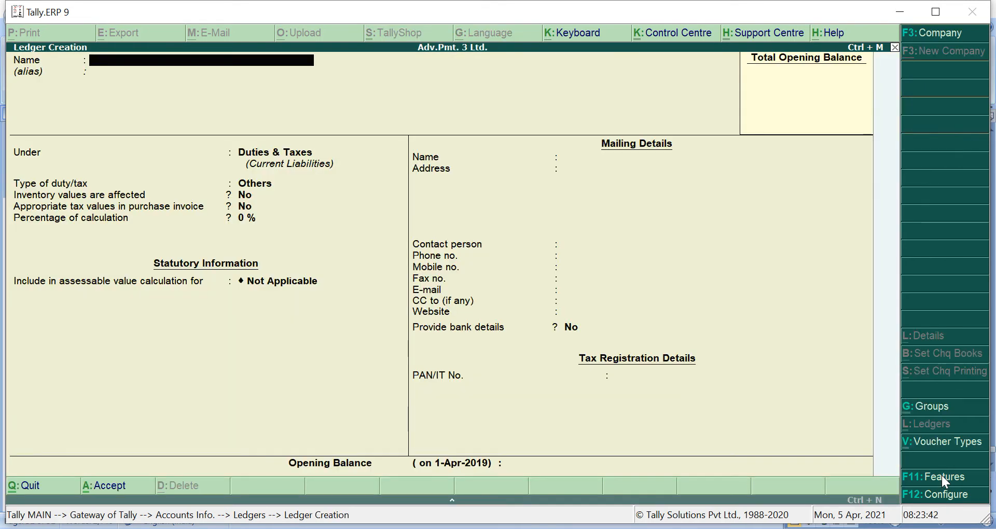
{"action": "type", "text": "TAX ON RCM JA/C"}
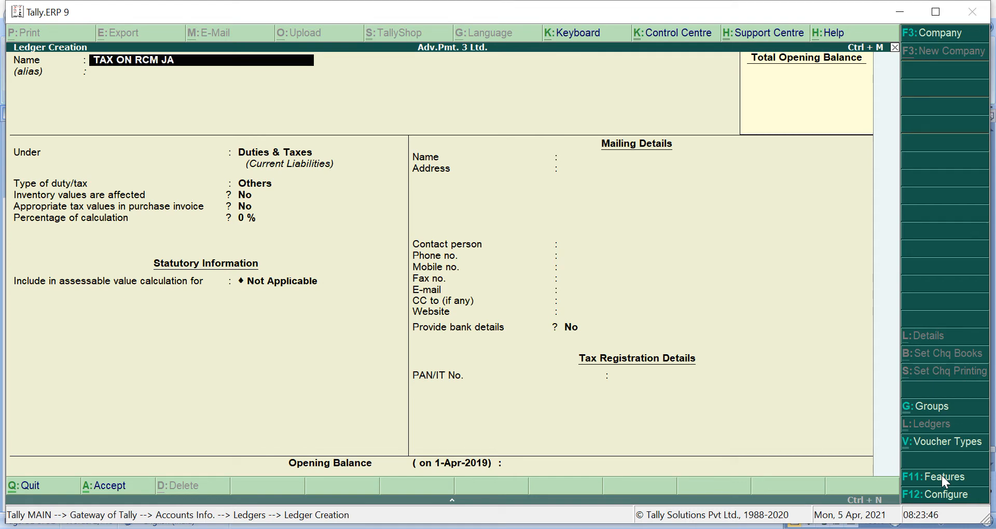
{"action": "key", "text": "BackSpace"}
{"action": "key", "text": "BackSpace"}
{"action": "key", "text": "BackSpace"}
{"action": "key", "text": "BackSpace"}
{"action": "type", "text": "A/C"}
{"action": "key", "text": "Return"}
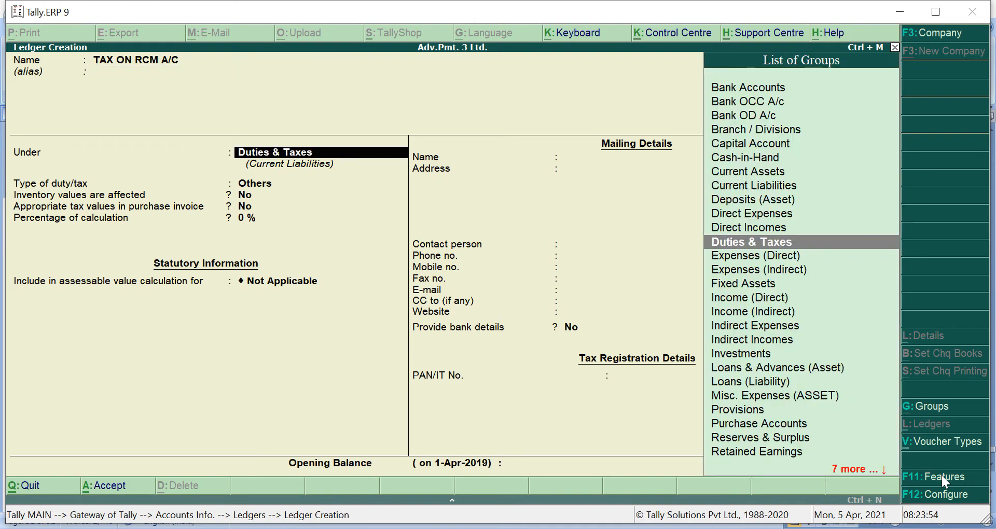
{"action": "type", "text": "CU"}
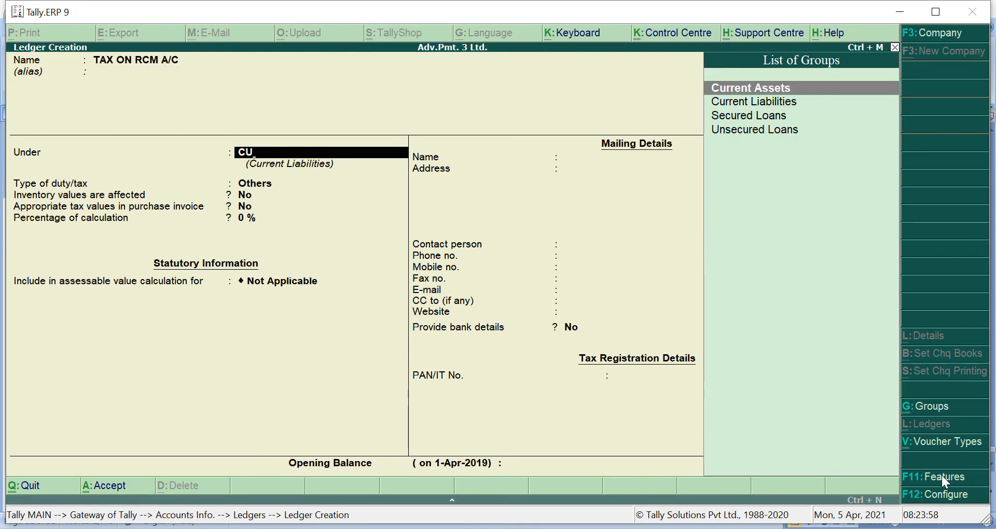
{"action": "key", "text": "Return"}
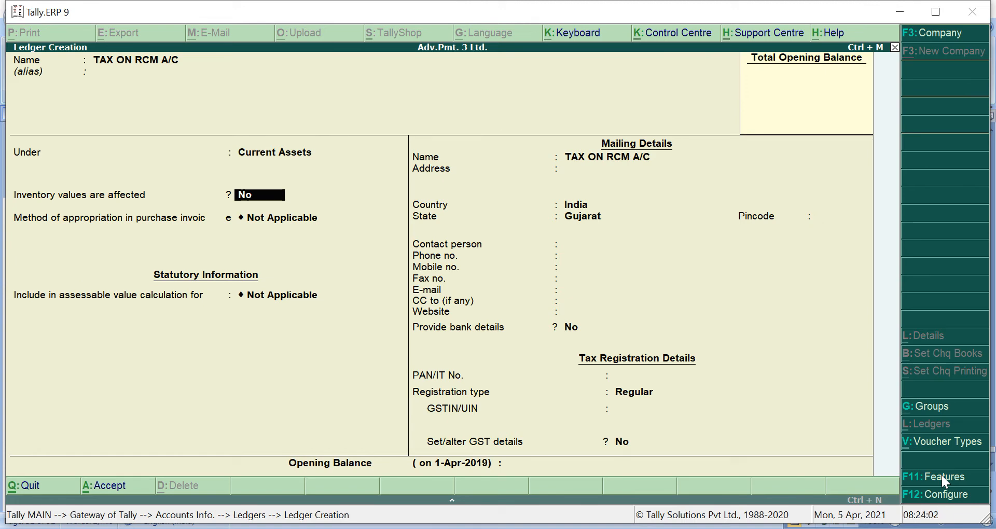
{"action": "left_click", "coordinate": [941, 477]}
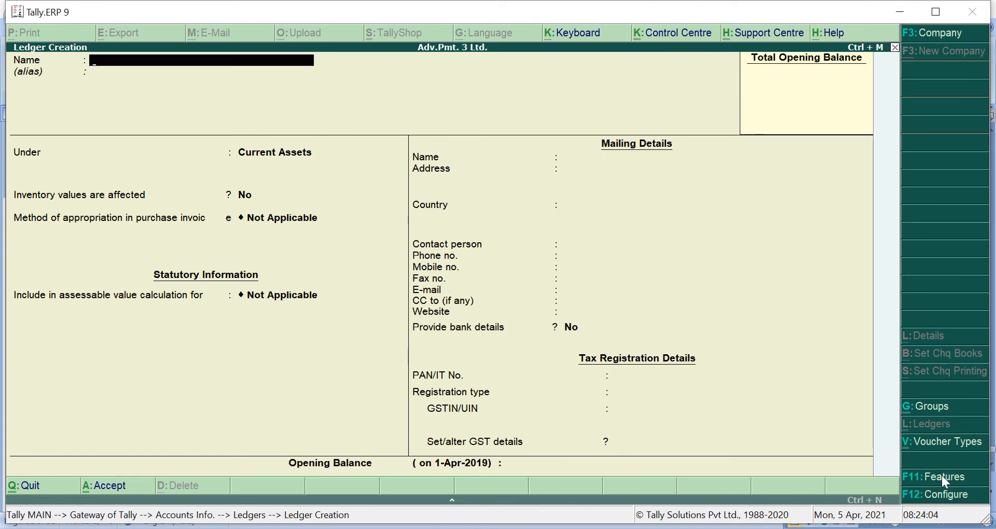
- Check the ledger list to confirm TAX ON RCM A/C exists
{"action": "key", "text": "Escape"}
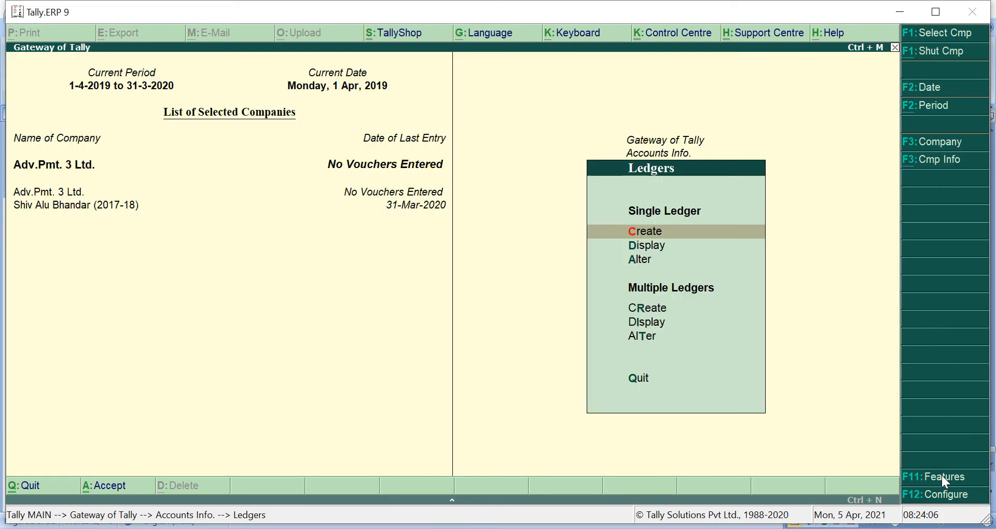
{"action": "key", "text": "Down"}
{"action": "key", "text": "Return"}
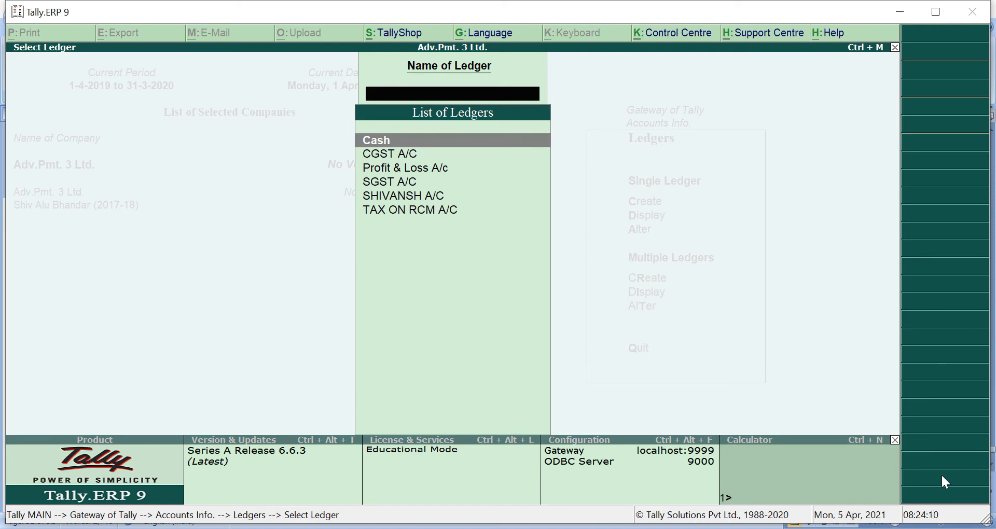
{"action": "key", "text": "Escape"}
{"action": "key", "text": "Escape"}
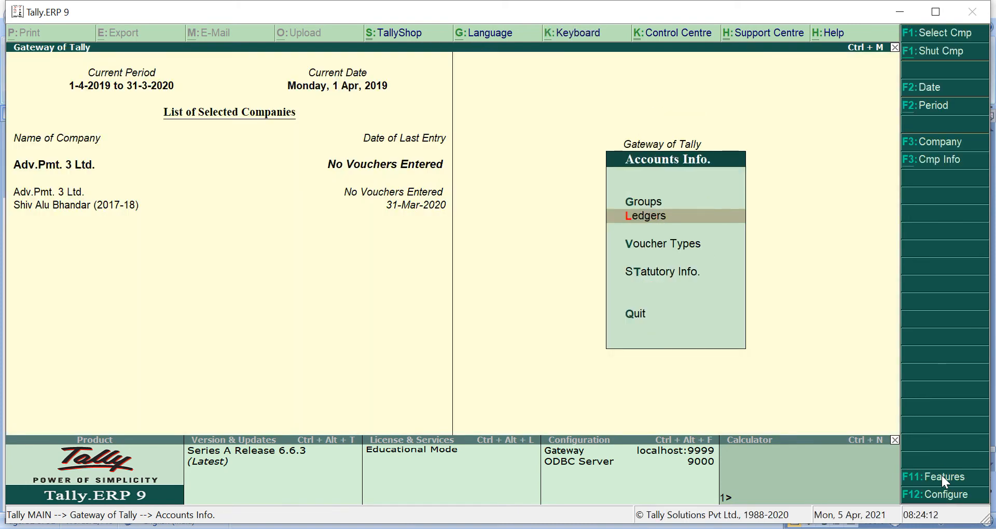
- Go to Inventory Info and start creating a stock item
{"action": "key", "text": "Escape"}
{"action": "key", "text": "Down"}
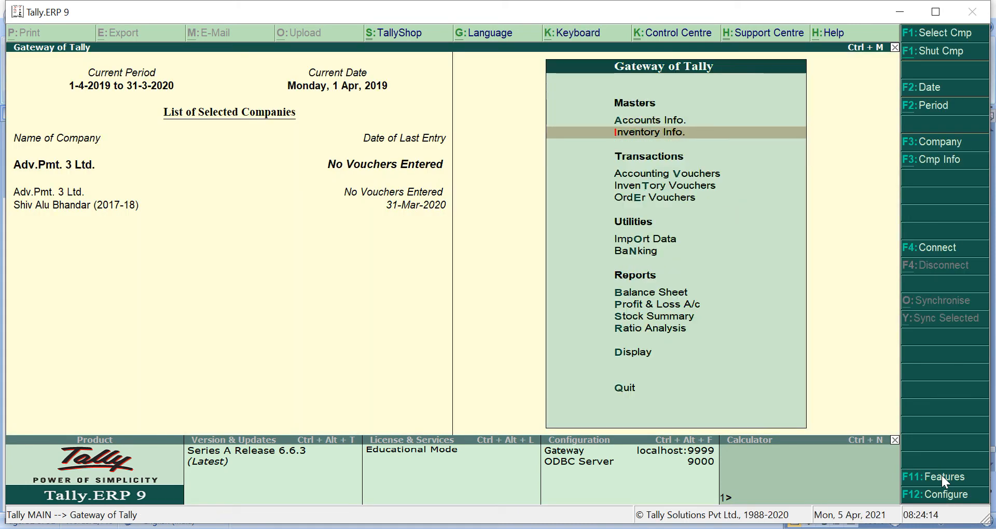
{"action": "key", "text": "Return"}
{"action": "key", "text": "Down"}
{"action": "key", "text": "Down"}
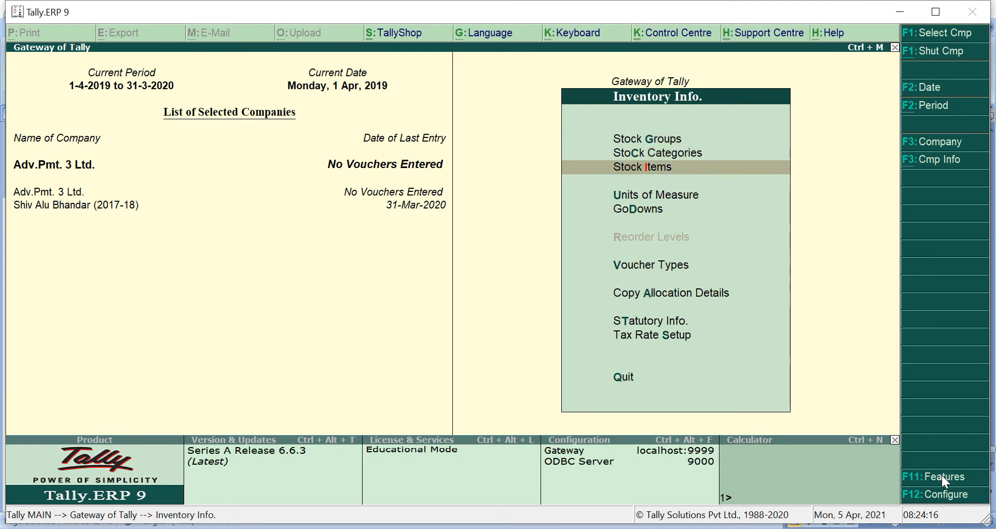
{"action": "key", "text": "Return"}
{"action": "key", "text": "Return"}
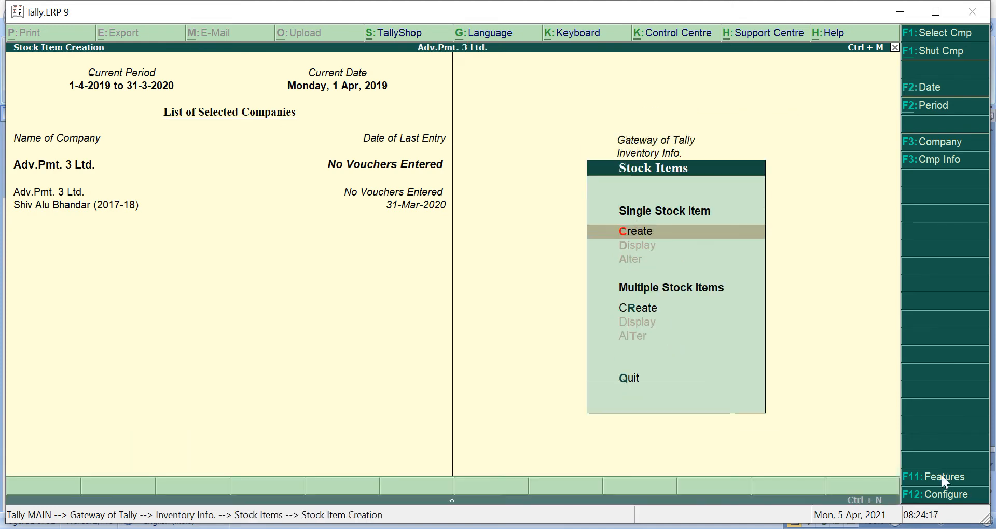
- Name the stock item WATER BOTTLES and begin a new unit with Alt+C
{"action": "type", "text": "WAT"}
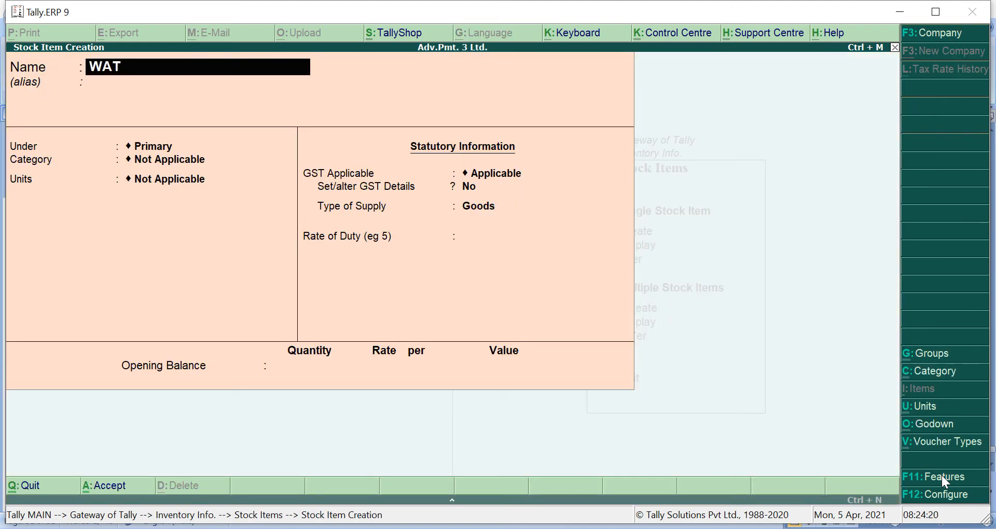
{"action": "type", "text": "ER BOTTLES"}
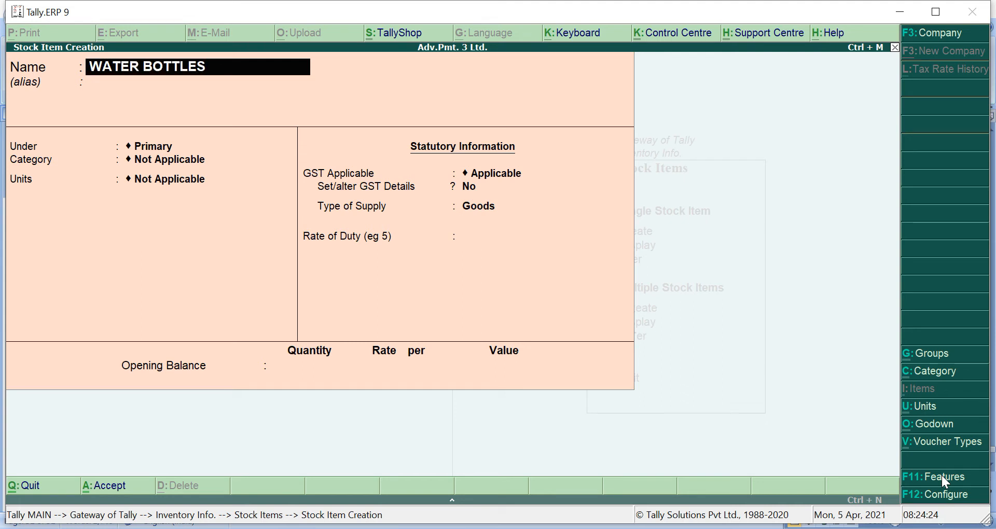
{"action": "key", "text": "Return"}
{"action": "key", "text": "Return"}
{"action": "key", "text": "Return"}
{"action": "key", "text": "Return"}
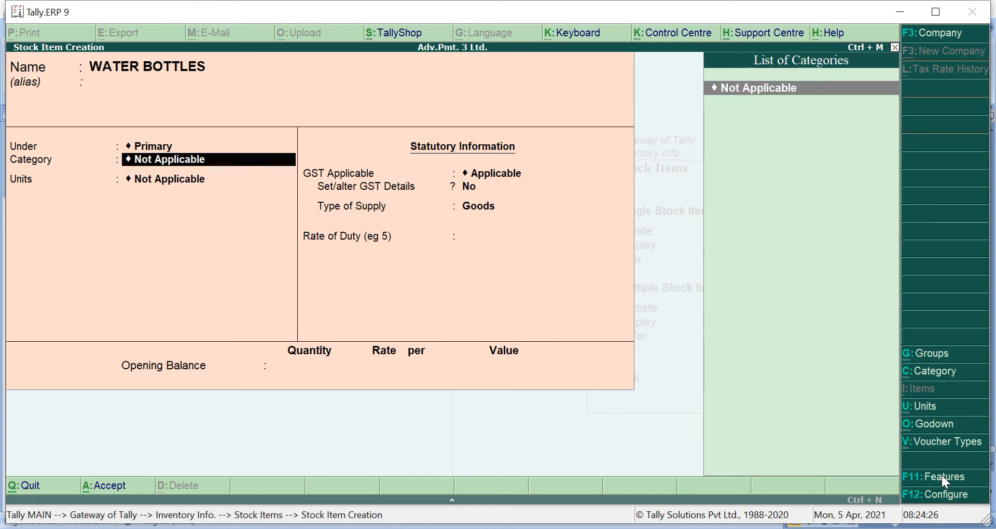
{"action": "key", "text": "alt+c"}
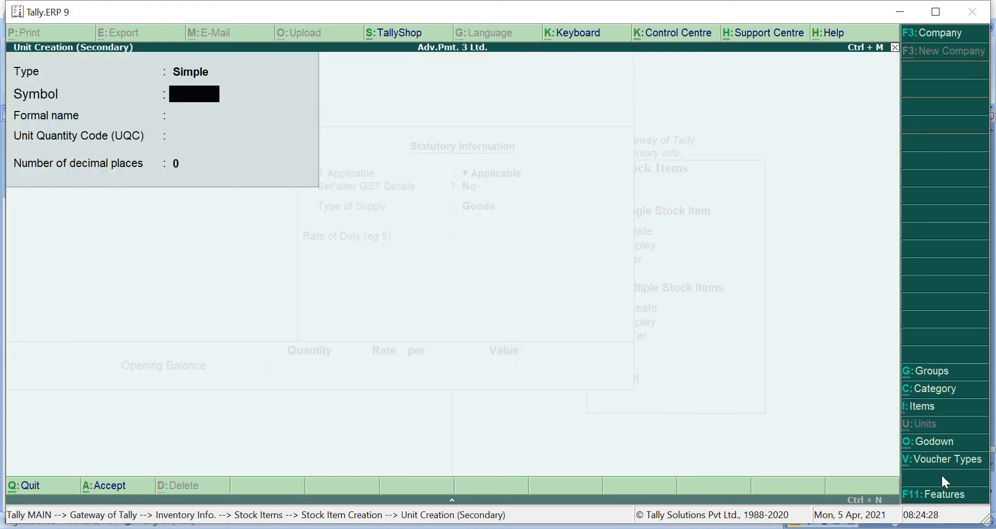
- Save unit BTLS with UQC BTL-BOTTLES and 0 decimal places for WATER BOTTLES
{"action": "type", "text": "BTLS"}
{"action": "key", "text": "Return"}
{"action": "key", "text": "Return"}
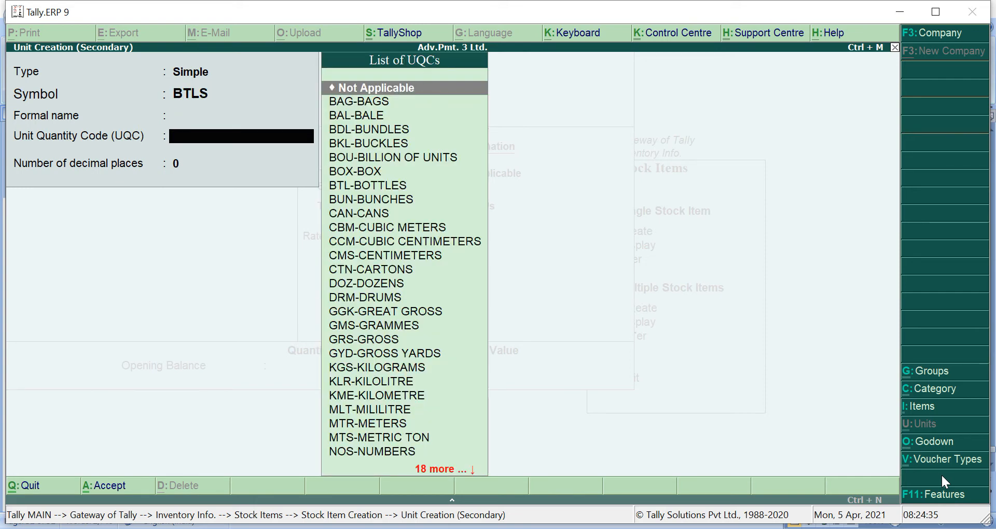
{"action": "key", "text": "Down"}
{"action": "key", "text": "Down"}
{"action": "key", "text": "Down"}
{"action": "key", "text": "Down"}
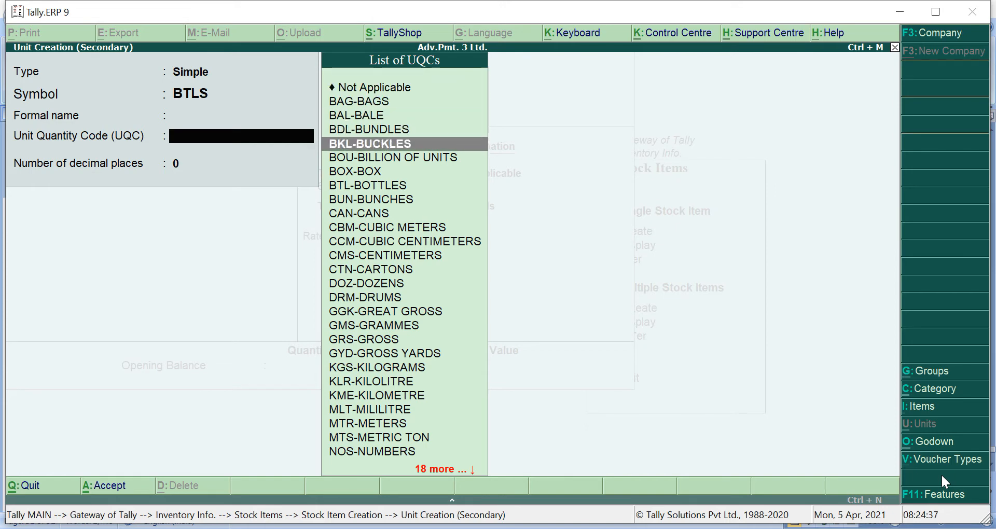
{"action": "key", "text": "Down"}
{"action": "key", "text": "Down"}
{"action": "key", "text": "Down"}
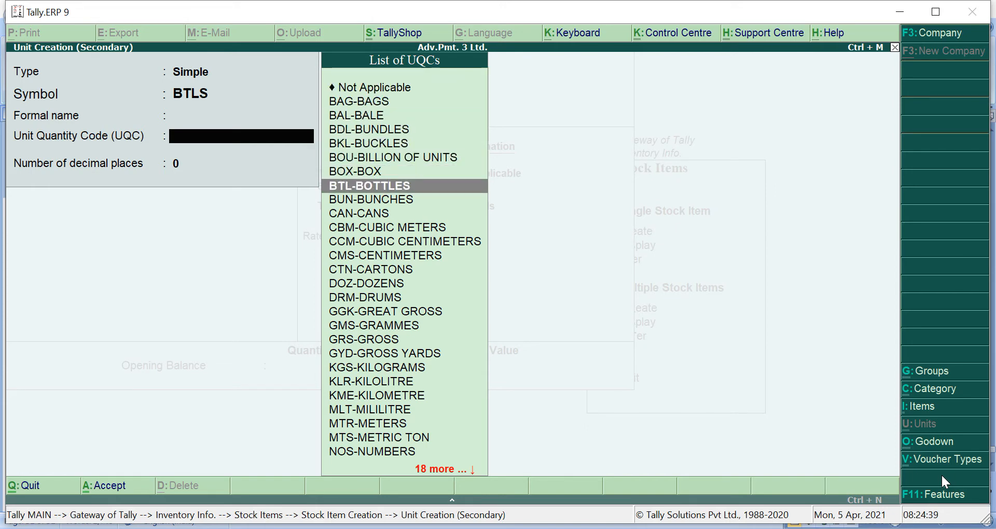
{"action": "key", "text": "Return"}
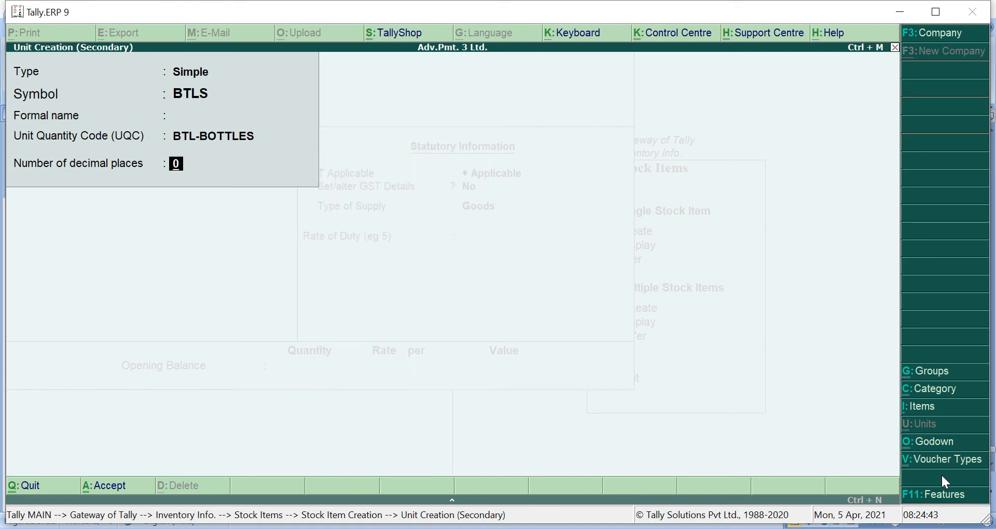
{"action": "key", "text": "Return"}
{"action": "key", "text": "Return"}
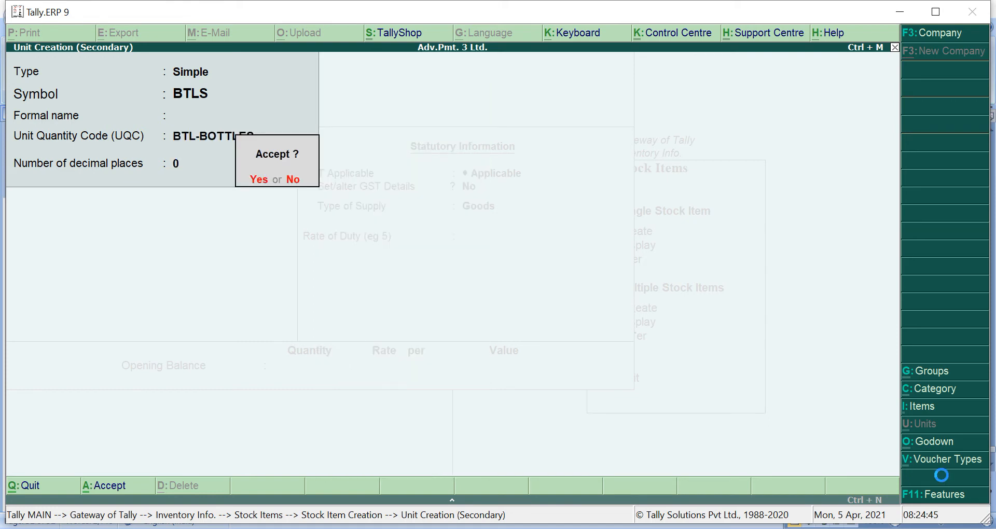
{"action": "key", "text": "Return"}
{"action": "type", "text": "y"}
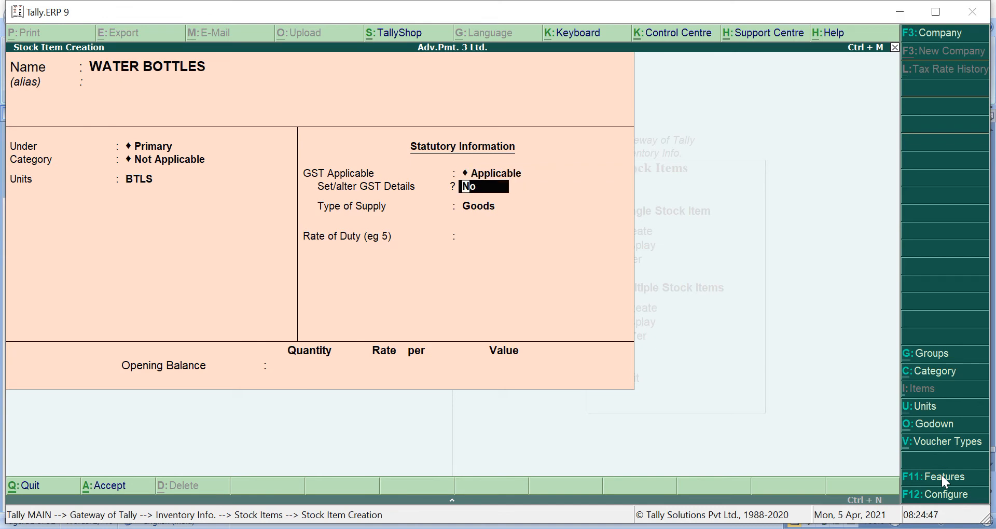
{"action": "key", "text": "Return"}
{"action": "key", "text": "Return"}
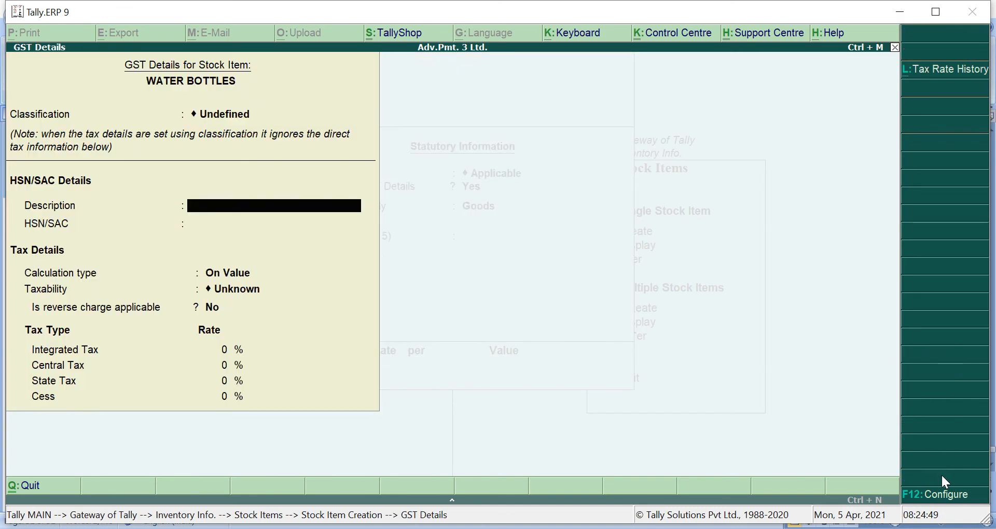
- Enter the description WATER BOTTLES and HSN code 24569 in the GST details
{"action": "type", "text": "WATER BOOT"}
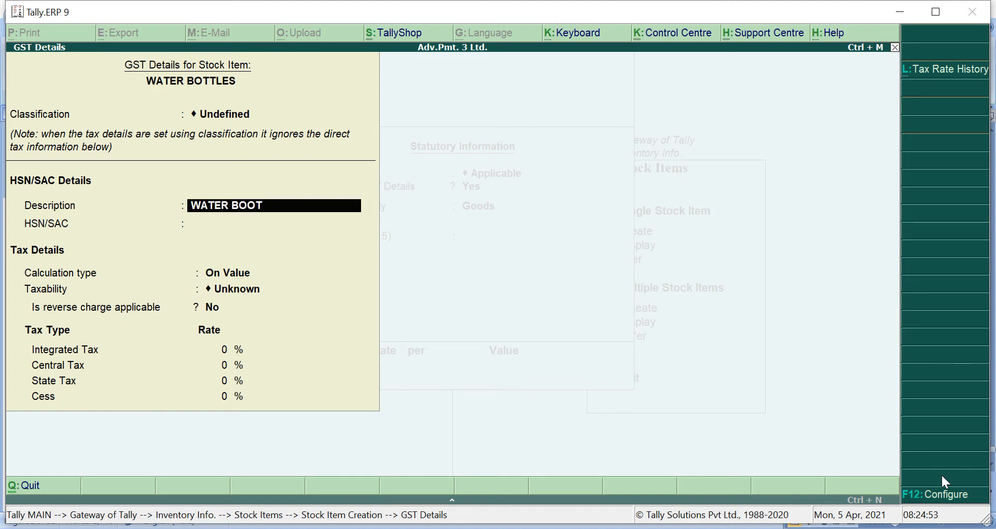
{"action": "key", "text": "BackSpace"}
{"action": "key", "text": "BackSpace"}
{"action": "type", "text": "TTLES"}
{"action": "key", "text": "Return"}
{"action": "type", "text": "24569"}
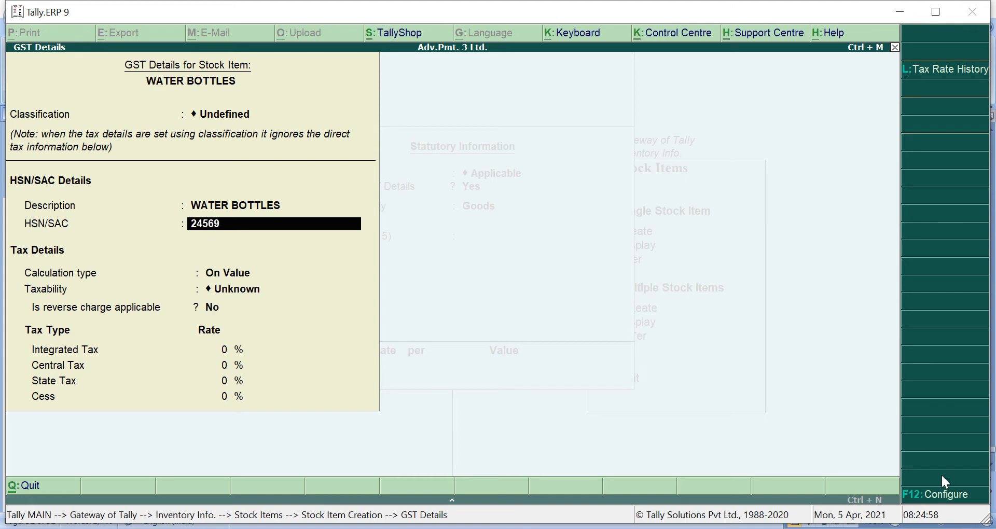
{"action": "key", "text": "Return"}
{"action": "key", "text": "Return"}
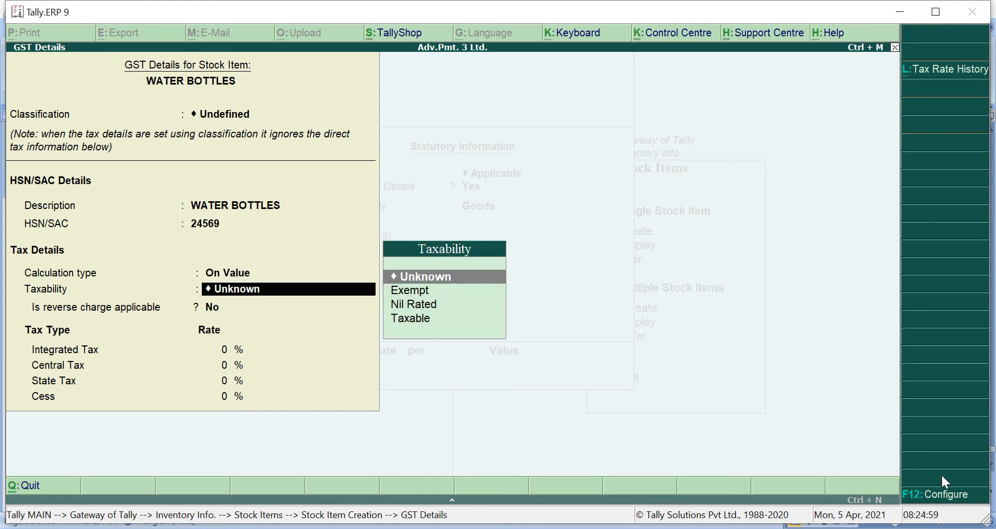
- Mark the item Taxable, with reverse charge applicable and 5% integrated tax
{"action": "key", "text": "Down"}
{"action": "key", "text": "Down"}
{"action": "key", "text": "Down"}
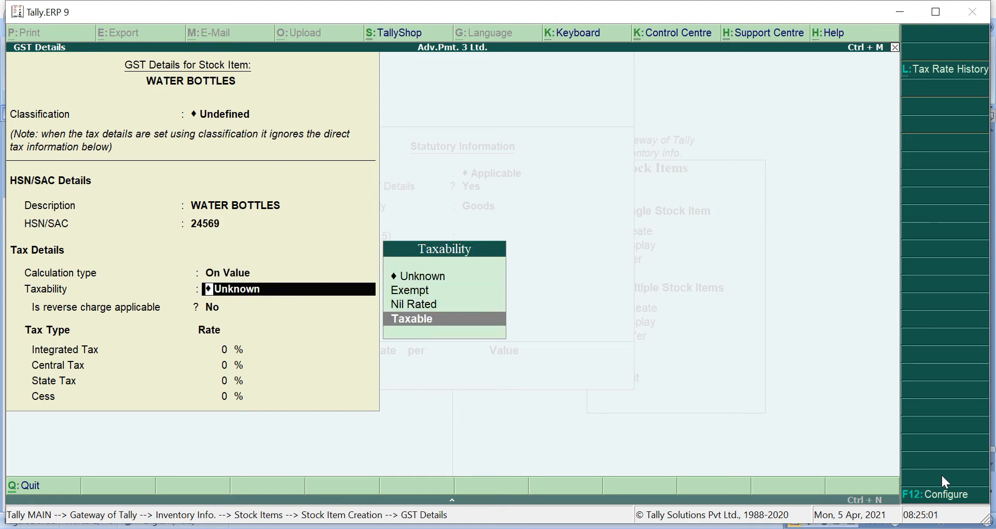
{"action": "key", "text": "Return"}
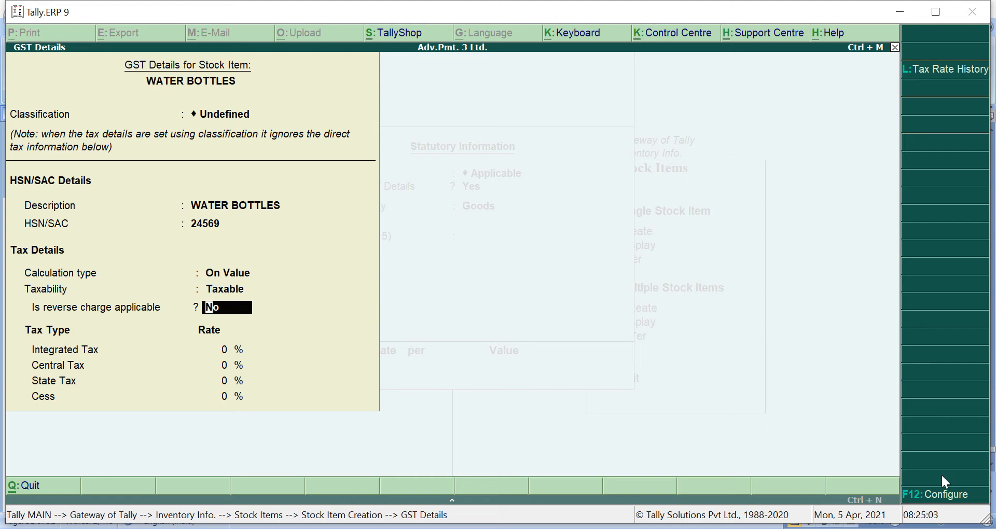
{"action": "type", "text": "y"}
{"action": "key", "text": "Return"}
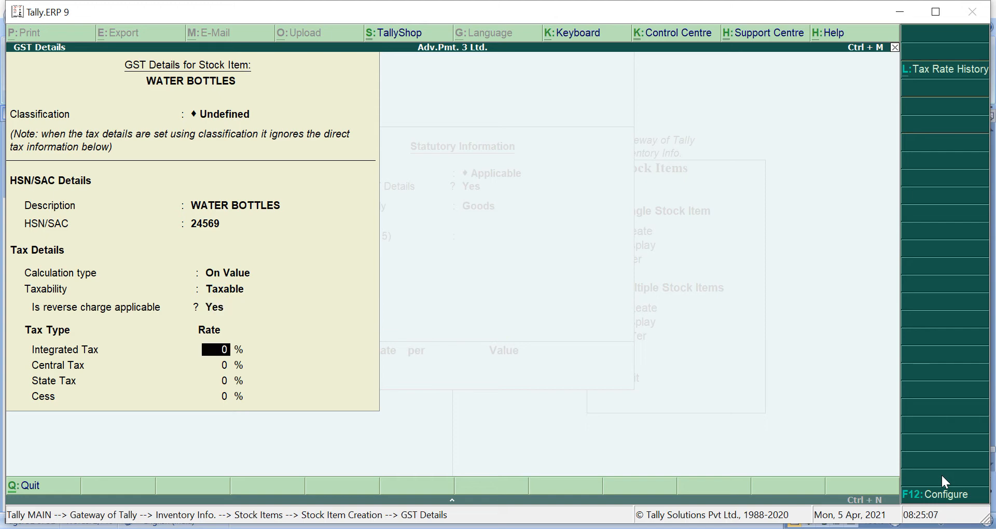
{"action": "key", "text": "alt+Tab"}
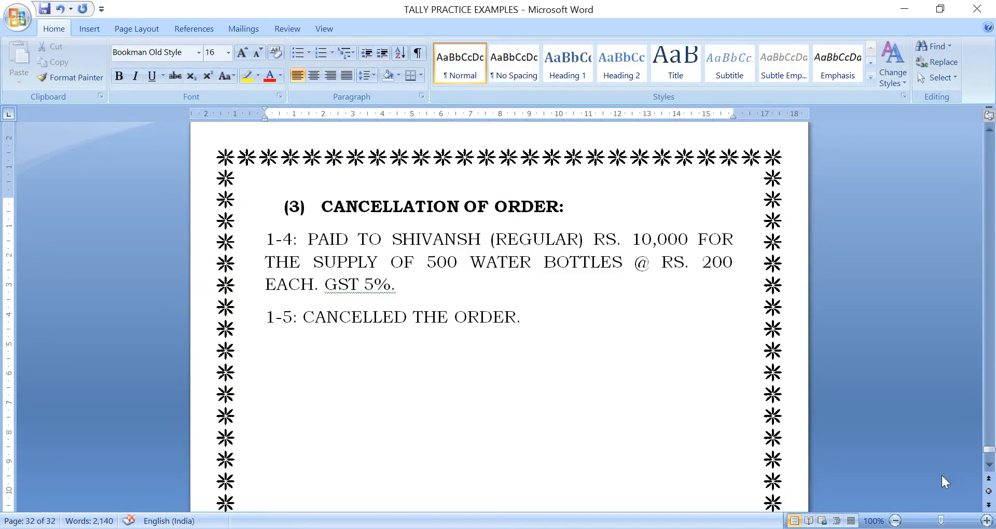
{"action": "key", "text": "alt+Tab"}
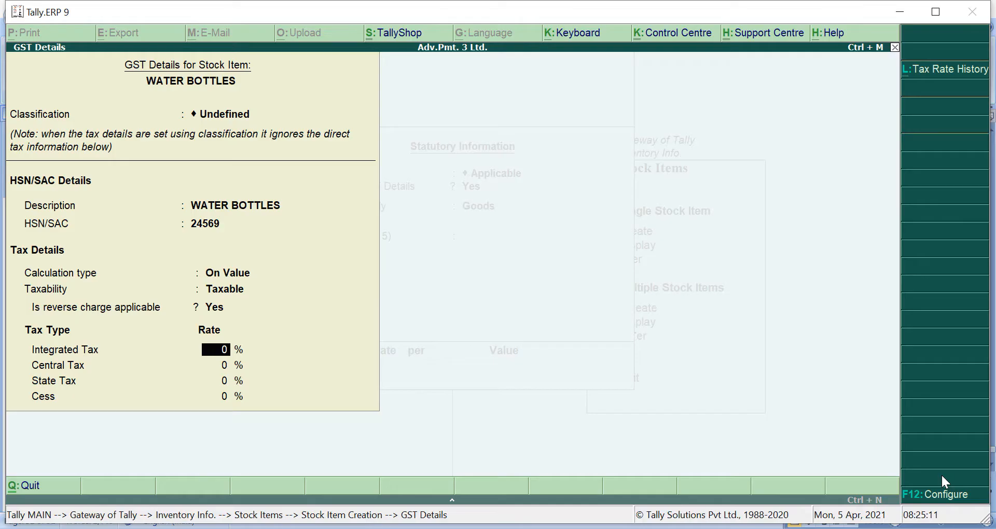
{"action": "type", "text": "5"}
{"action": "key", "text": "Return"}
{"action": "key", "text": "Return"}
{"action": "key", "text": "Return"}
{"action": "key", "text": "Return"}
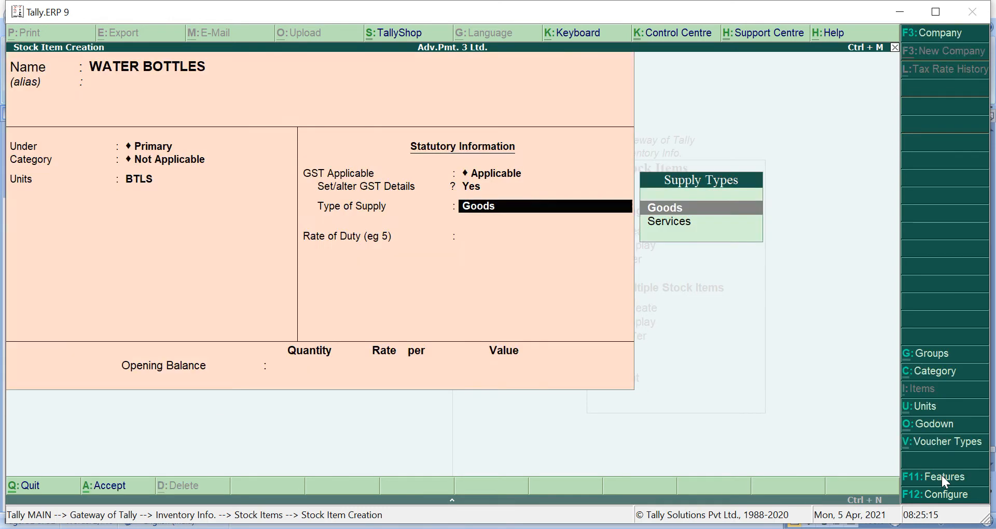
- Save WATER BOTTLES as Goods, return to the Gateway of Tally, and bring up the Word notes
{"action": "key", "text": "Return"}
{"action": "key", "text": "Return"}
{"action": "key", "text": "Return"}
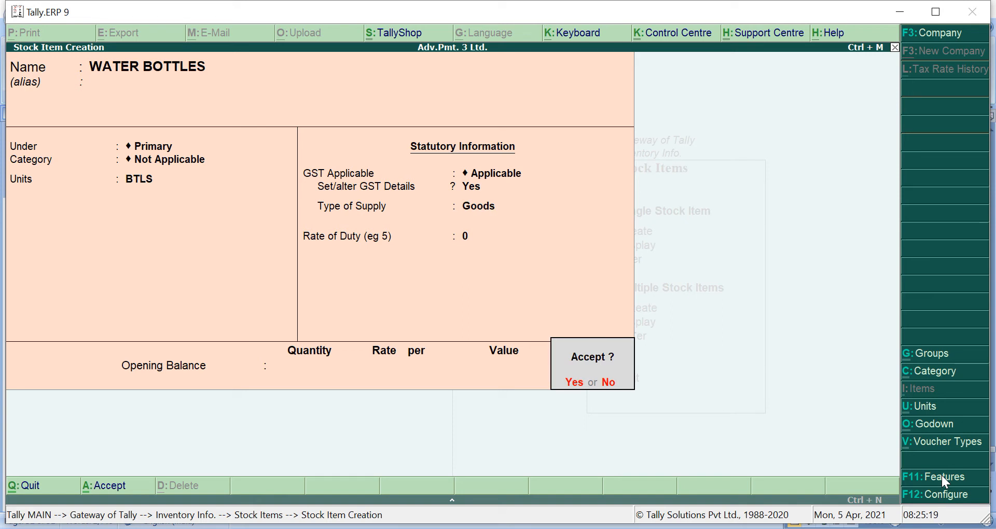
{"action": "key", "text": "Return"}
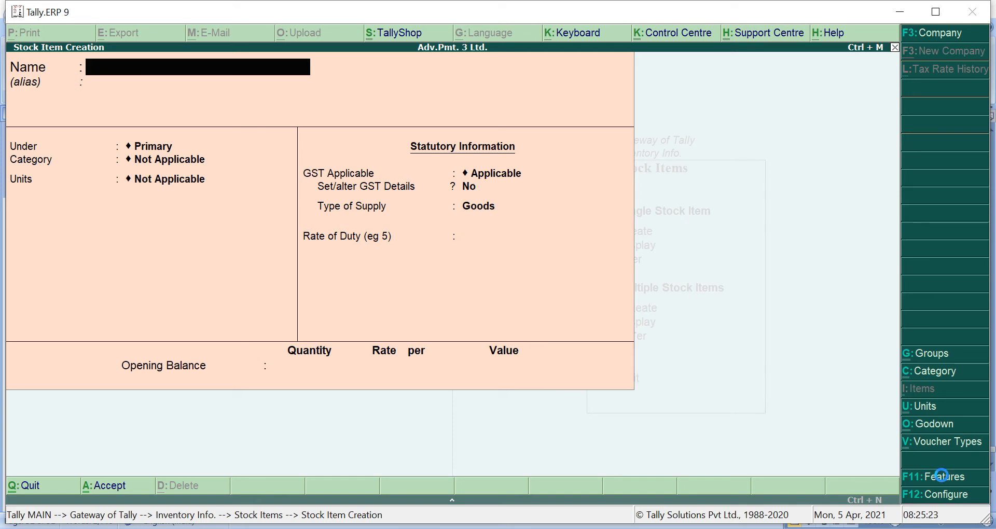
{"action": "key", "text": "Escape"}
{"action": "key", "text": "Escape"}
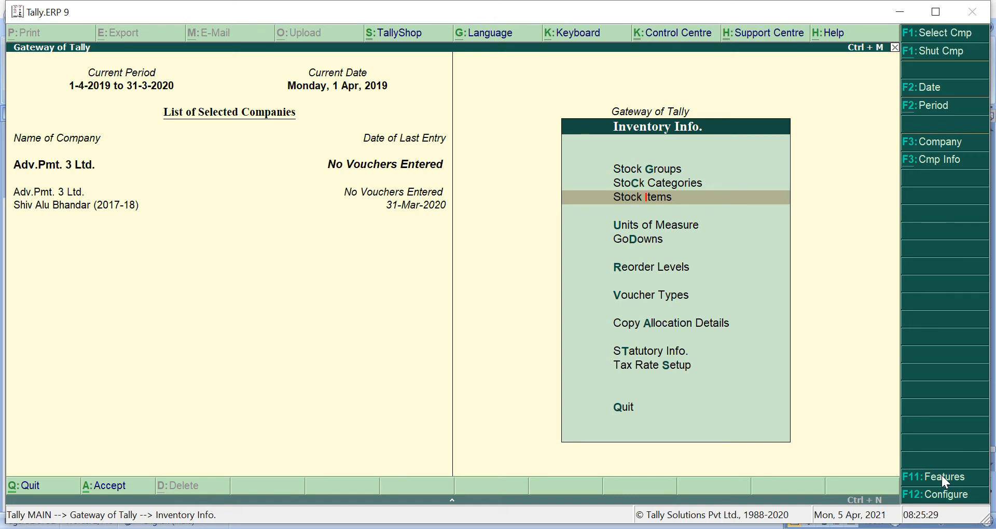
{"action": "key", "text": "Escape"}
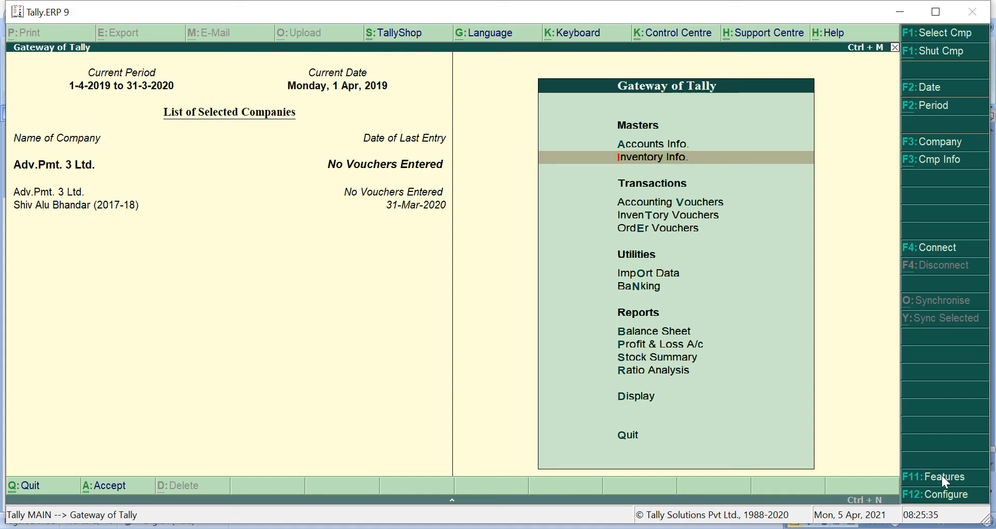
{"action": "key", "text": "alt+Tab"}
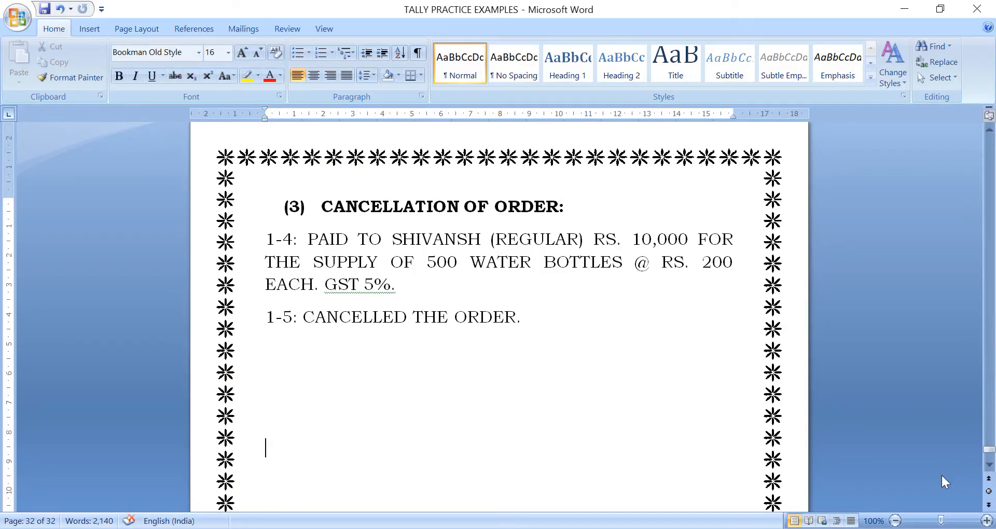
- Add a STEPS: heading below the order details
{"action": "key", "text": "BackSpace"}
{"action": "key", "text": "BackSpace"}
{"action": "type", "text": "STEPS:"}
{"action": "key", "text": "Return"}
{"action": "key", "text": "Return"}
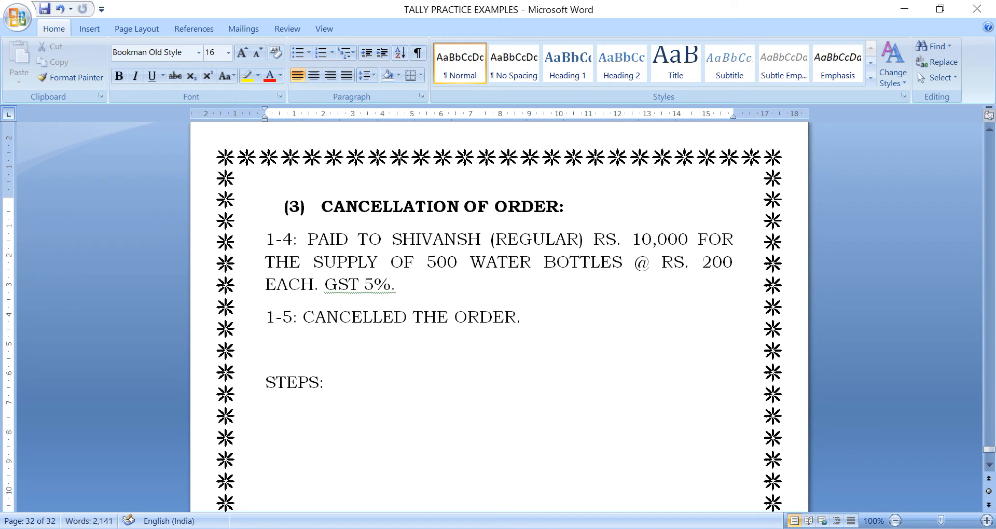
{"action": "key", "text": "Return"}
{"action": "key", "text": "BackSpace"}
{"action": "key", "text": "BackSpace"}
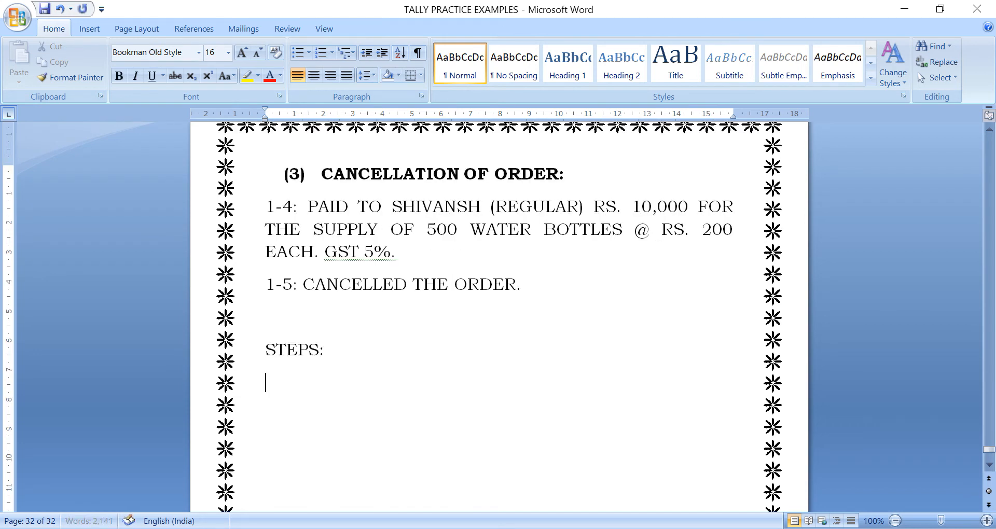
- Write numbered step 1: RECORD THE ADVANCE PAYMENT WITH THE HELP OF PAYMENT VOUCHER
{"action": "type", "text": "1."}
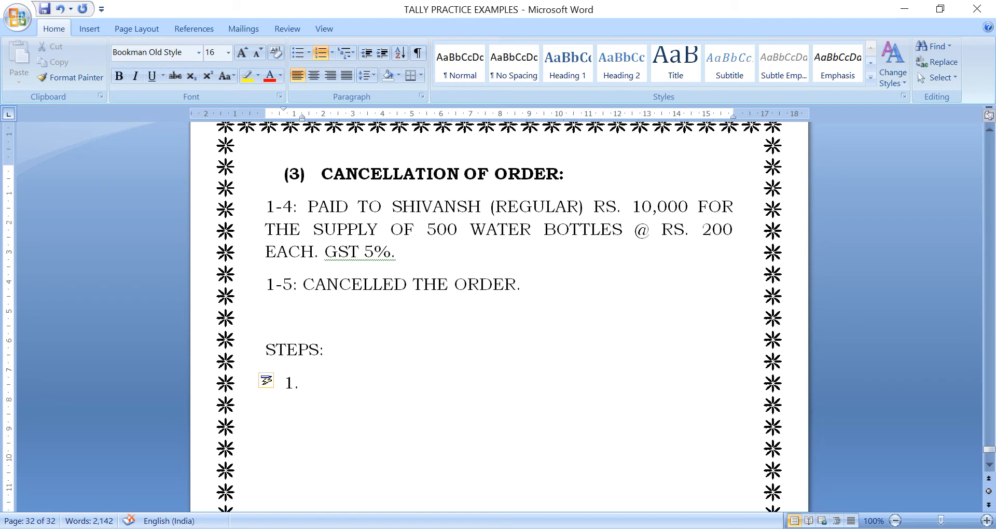
{"action": "type", "text": "RECOERD"}
{"action": "key", "text": "BackSpace"}
{"action": "key", "text": "BackSpace"}
{"action": "key", "text": "BackSpace"}
{"action": "type", "text": "RD TGE"}
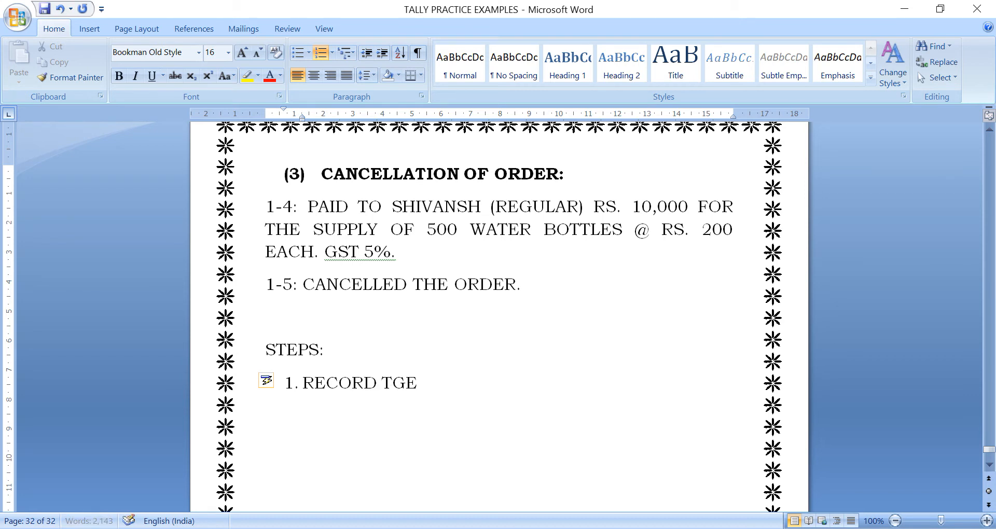
{"action": "type", "text": " ===="}
{"action": "key", "text": "BackSpace"}
{"action": "key", "text": "BackSpace"}
{"action": "key", "text": "BackSpace"}
{"action": "key", "text": "BackSpace"}
{"action": "key", "text": "BackSpace"}
{"action": "key", "text": "BackSpace"}
{"action": "key", "text": "BackSpace"}
{"action": "type", "text": "HE ADVANCE PAYMENT"}
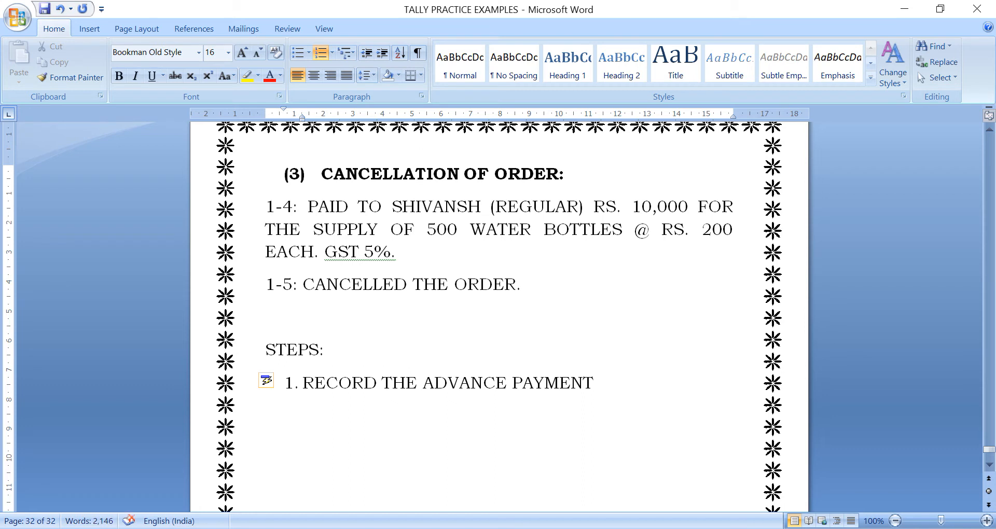
{"action": "type", "text": " WITH THE HELP"}
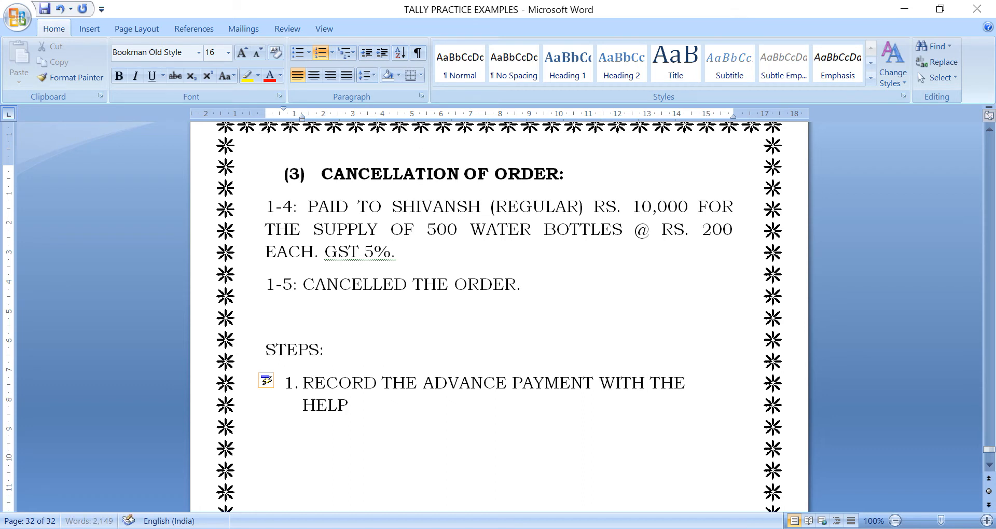
{"action": "type", "text": " OF PAYMENT"}
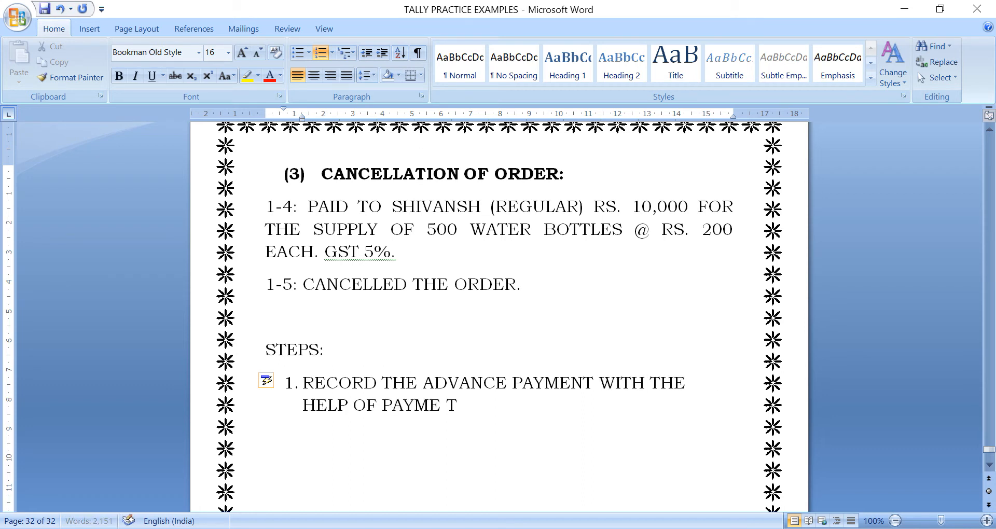
{"action": "key", "text": "BackSpace"}
{"action": "key", "text": "BackSpace"}
{"action": "type", "text": "NT VOUCHER"}
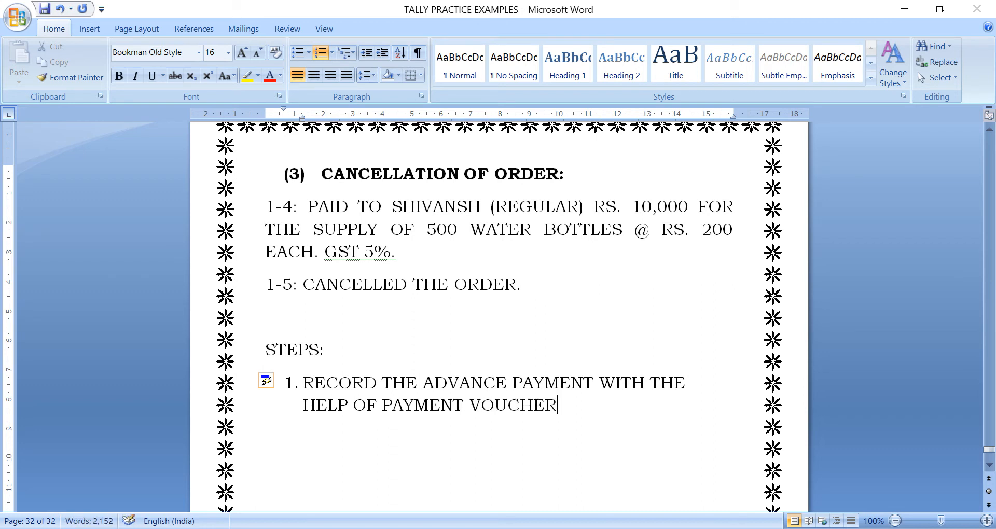
{"action": "type", "text": "."}
{"action": "key", "text": "Return"}
- Write step 2: BOOK THE TAX LIABILITY WITH JOURNAL VOUCHER
{"action": "type", "text": "BO"}
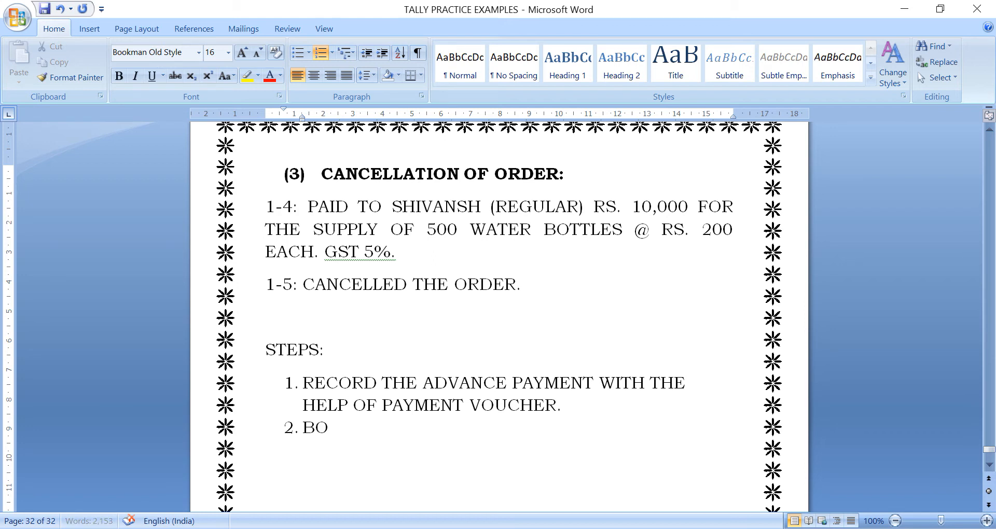
{"action": "type", "text": "OK THE TAX LIABILITY"}
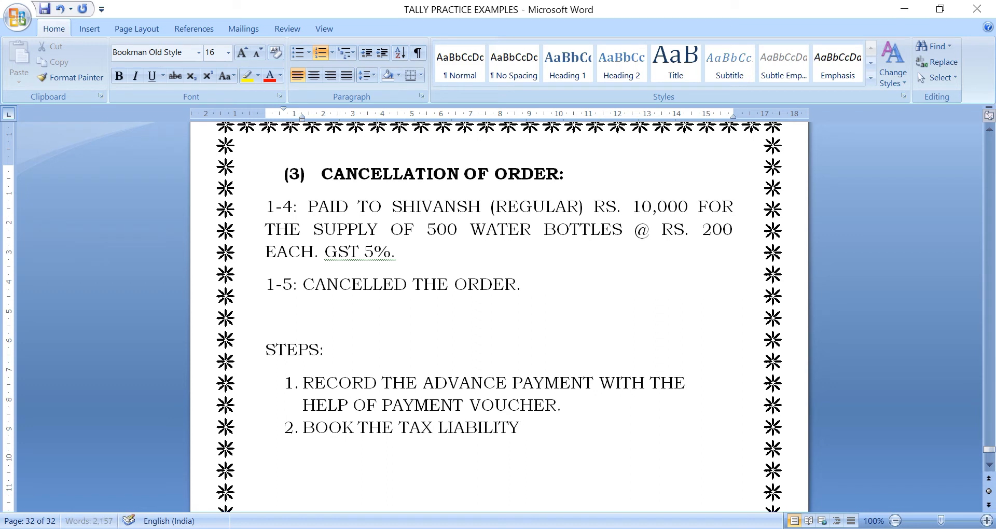
{"action": "type", "text": " WITH JO"}
{"action": "type", "text": "URN"}
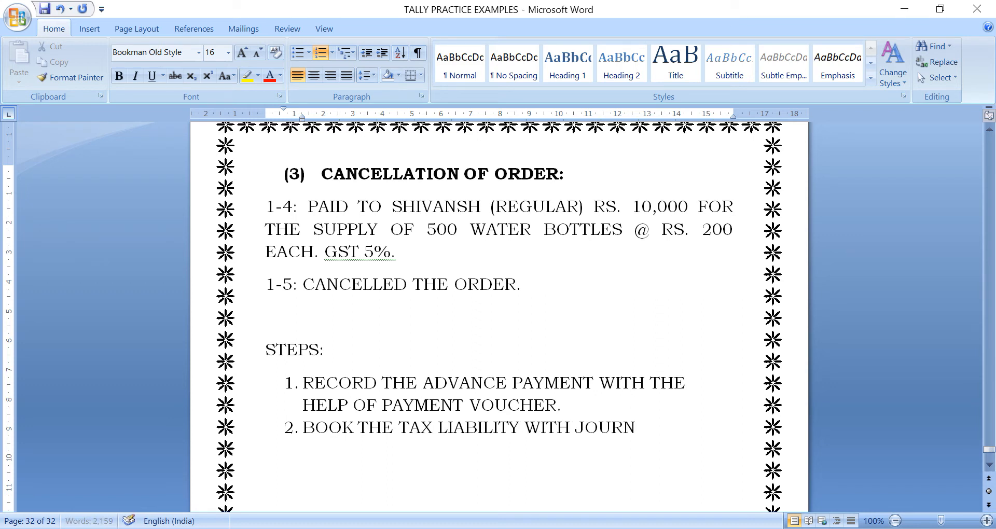
{"action": "type", "text": "AL VOUCHER."}
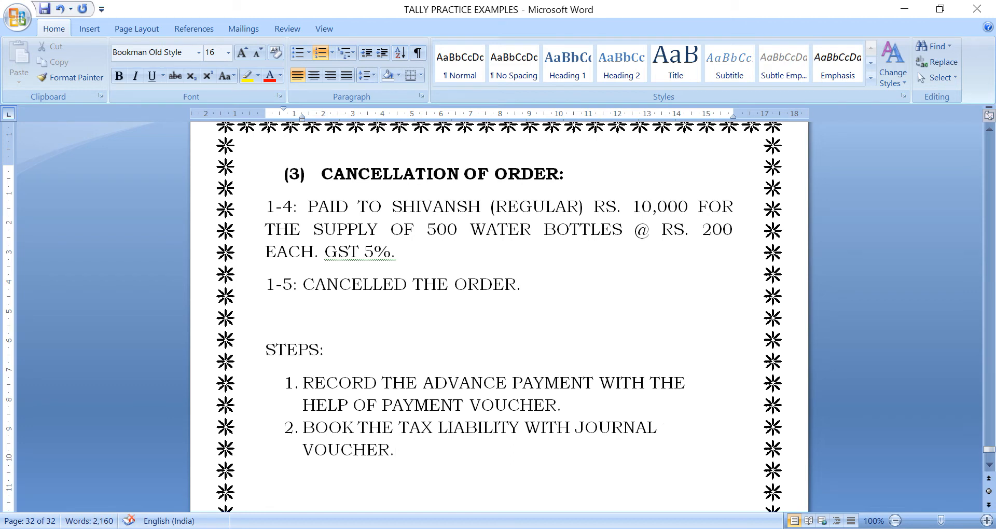
{"action": "key", "text": "Return"}
- Justify steps 1 and 2, leaving the cursor on the empty step 3
{"action": "left_click_drag", "start_coordinate": [304, 383], "coordinate": [452, 459]}
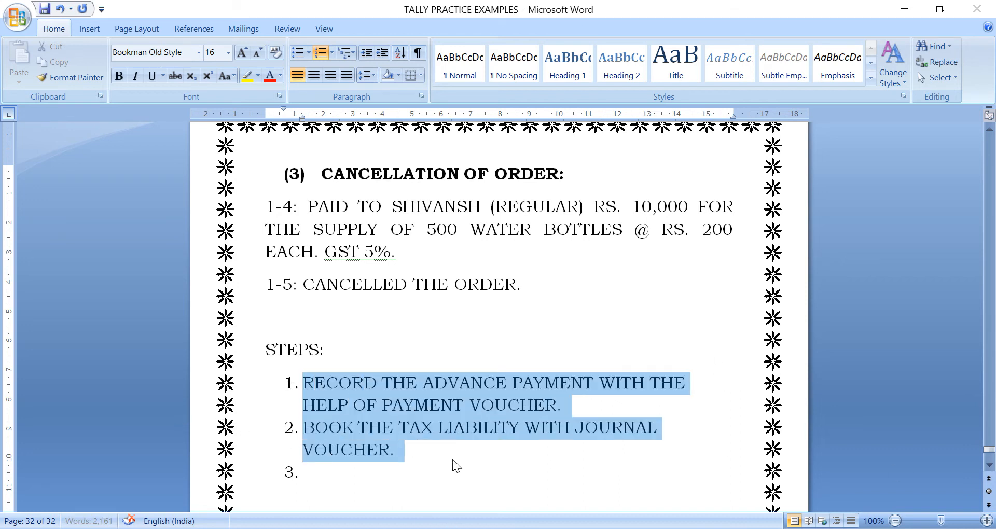
{"action": "left_click", "coordinate": [344, 75]}
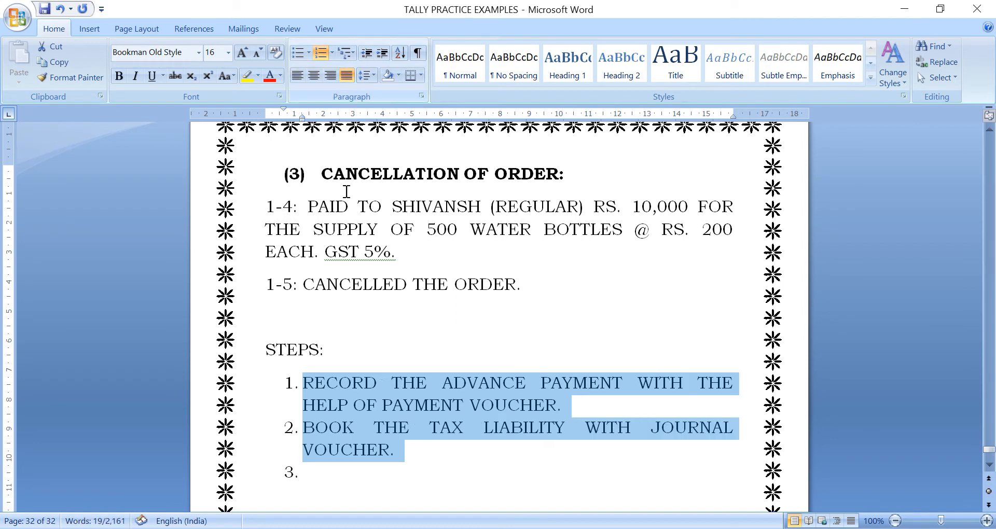
{"action": "left_click", "coordinate": [407, 456]}
{"action": "key", "text": "Down"}
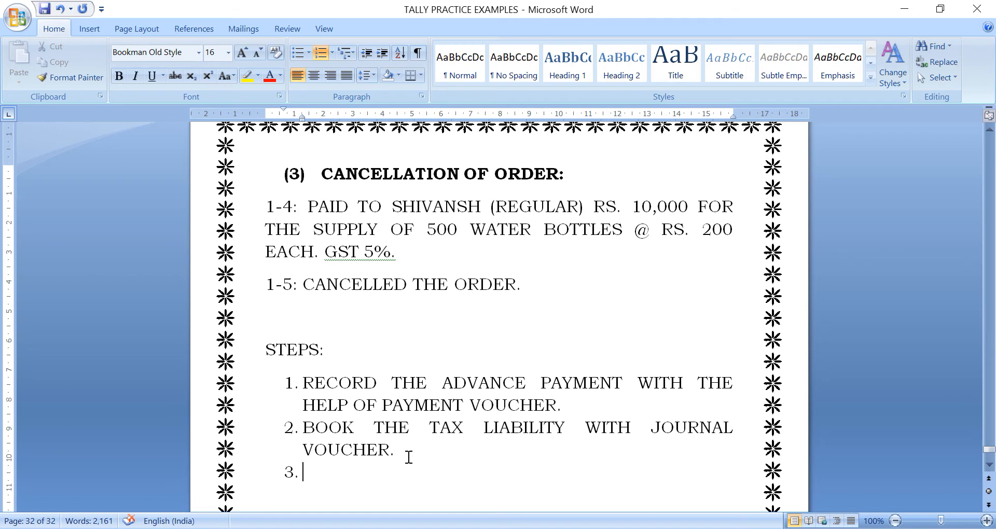
{"action": "key", "text": "Return"}
{"action": "key", "text": "Return"}
{"action": "key", "text": "Return"}
{"action": "key", "text": "Return"}
{"action": "key", "text": "Return"}
{"action": "key", "text": "Return"}
{"action": "key", "text": "BackSpace"}
{"action": "key", "text": "BackSpace"}
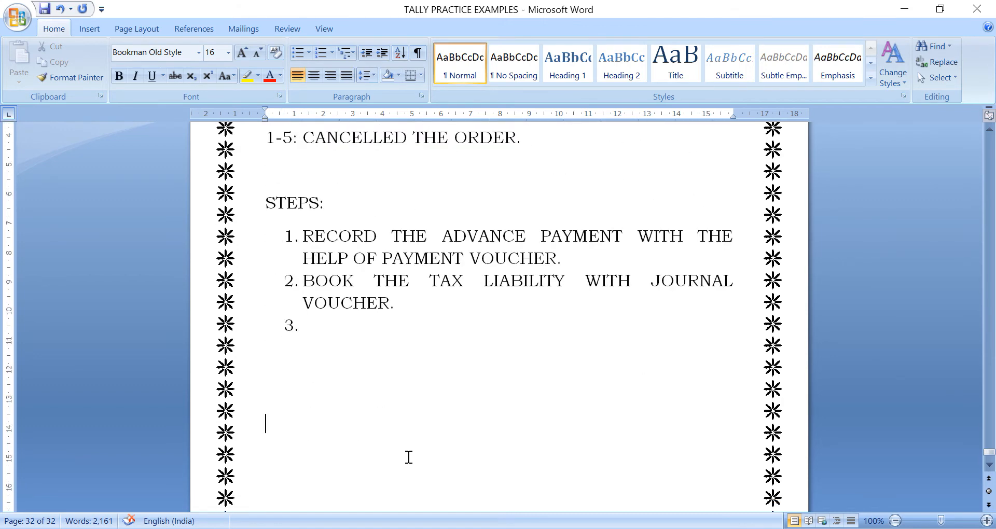
{"action": "key", "text": "BackSpace"}
{"action": "key", "text": "BackSpace"}
{"action": "key", "text": "BackSpace"}
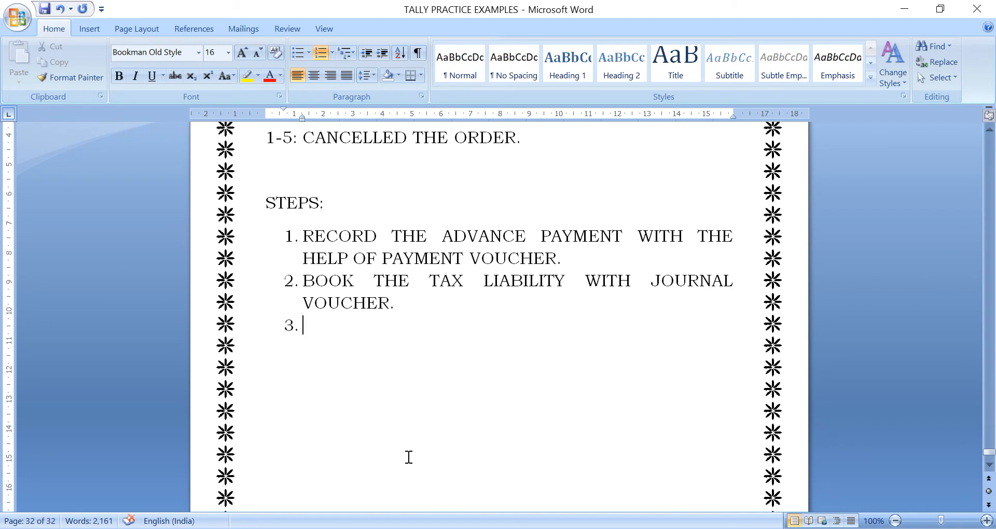
- Below step 2, add the entry TAX ON RCM A/C DR., TO CGST A/C, TO SGST A/C
{"action": "left_click", "coordinate": [522, 307]}
{"action": "key", "text": "Return"}
{"action": "key", "text": "Return"}
{"action": "key", "text": "Return"}
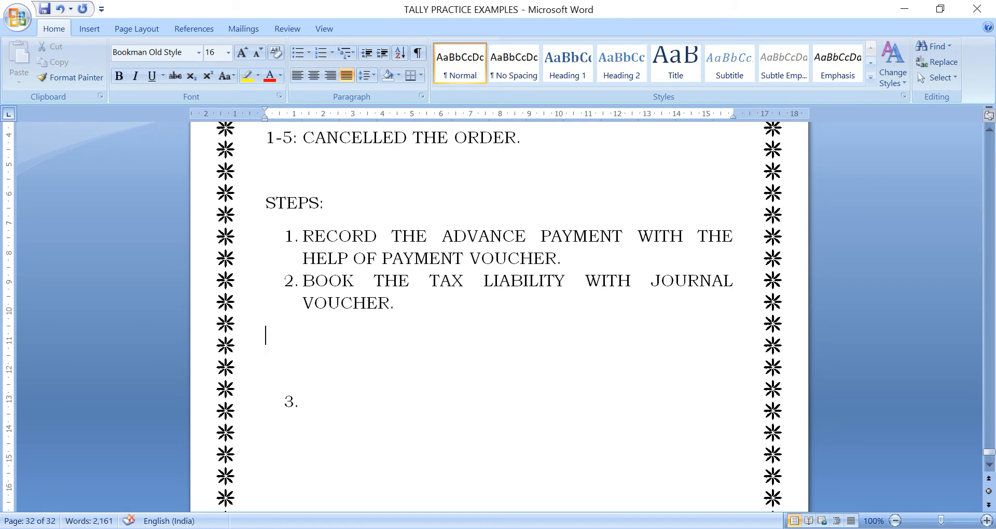
{"action": "key", "text": "Return"}
{"action": "type", "text": "TAX O"}
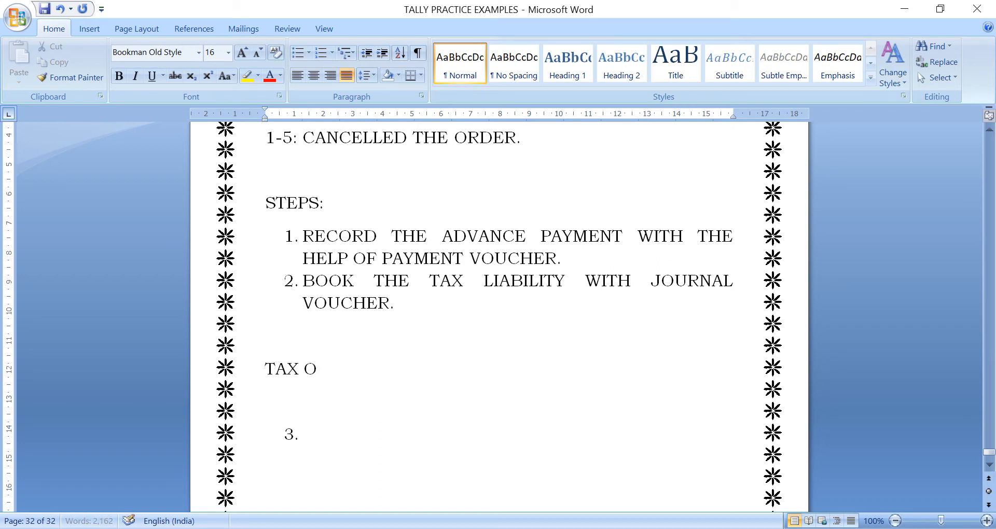
{"action": "type", "text": "N RCM"}
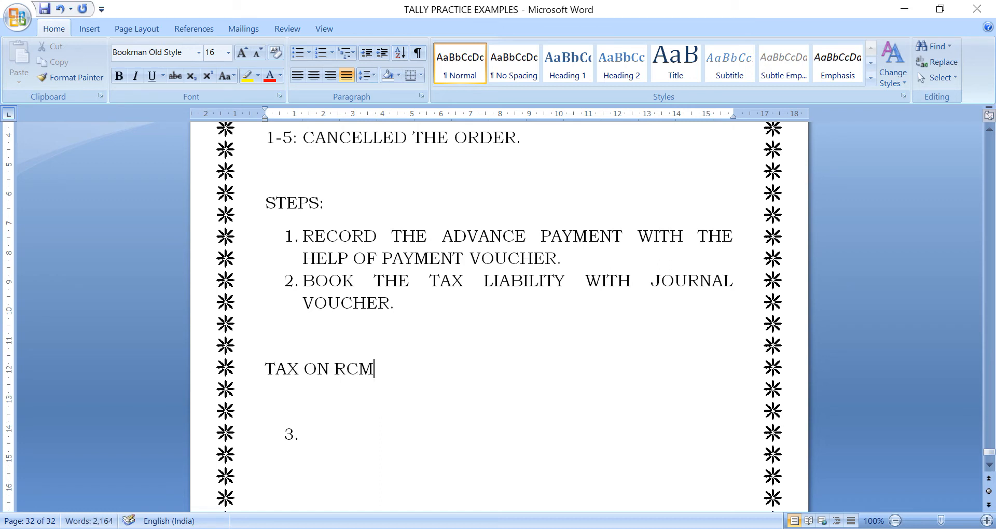
{"action": "type", "text": " A/C   DR."}
{"action": "key", "text": "Return"}
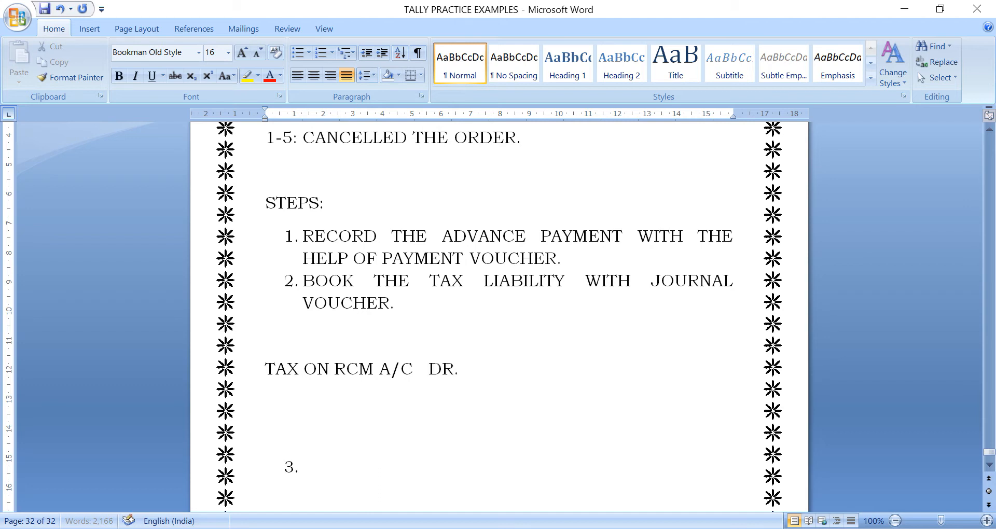
{"action": "type", "text": "TO CGSGT A"}
{"action": "key", "text": "BackSpace"}
{"action": "key", "text": "BackSpace"}
{"action": "key", "text": "BackSpace"}
{"action": "type", "text": "T A/C"}
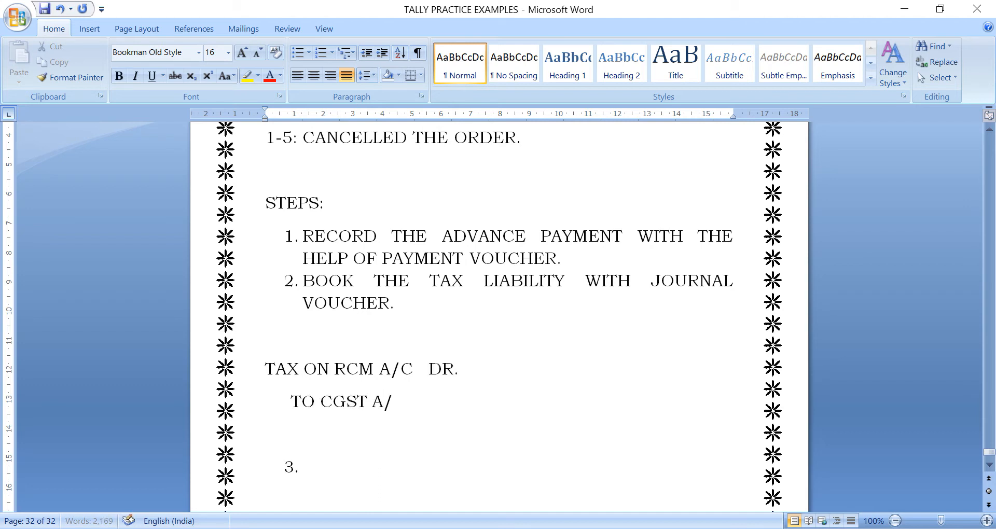
{"action": "key", "text": "Return"}
{"action": "type", "text": "TO CCG"}
{"action": "key", "text": "BackSpace"}
{"action": "key", "text": "BackSpace"}
{"action": "key", "text": "BackSpace"}
{"action": "type", "text": "SGS"}
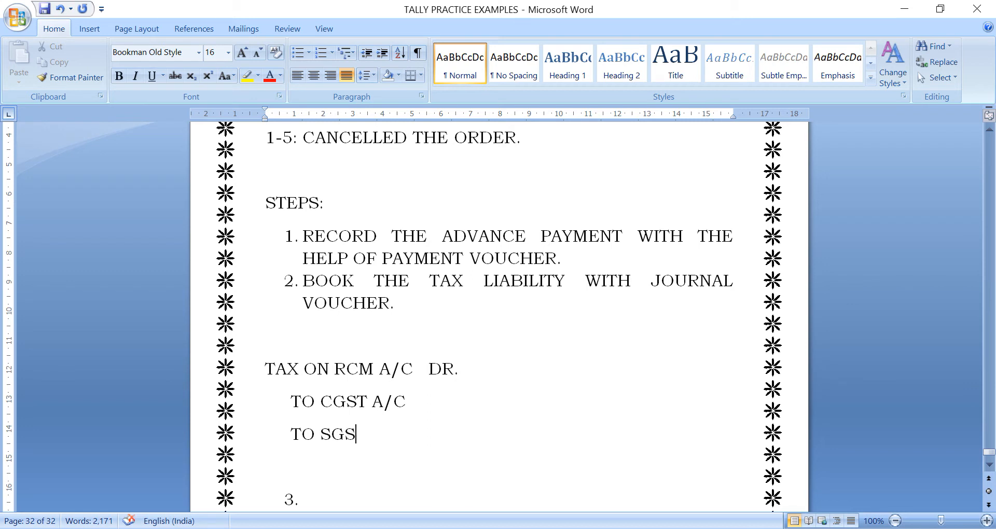
{"action": "type", "text": "T A/C"}
- Save the Word document
{"action": "key", "text": "ctrl+s"}
{"action": "key", "text": "Down"}
{"action": "key", "text": "Down"}
{"action": "key", "text": "Down"}
{"action": "key", "text": "Down"}
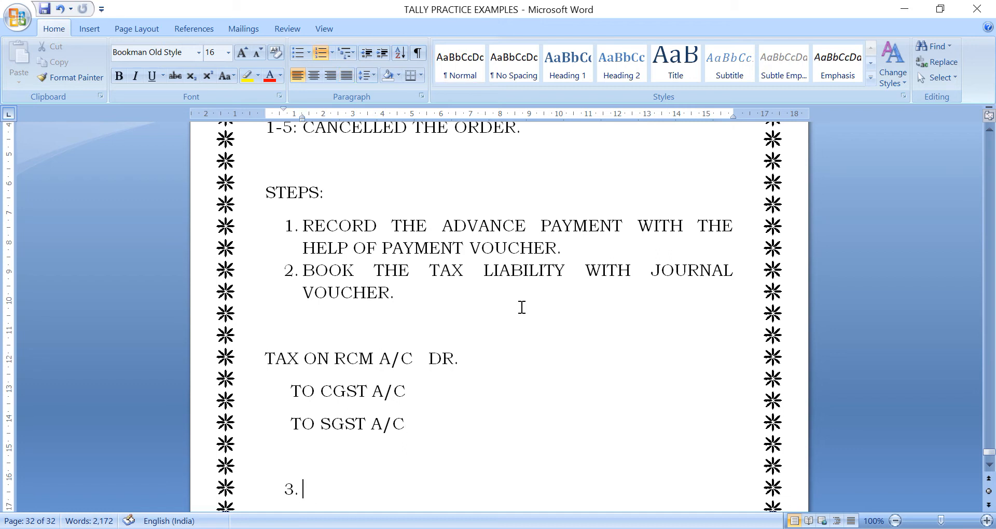
{"action": "key", "text": "Up"}
{"action": "key", "text": "Up"}
{"action": "key", "text": "Up"}
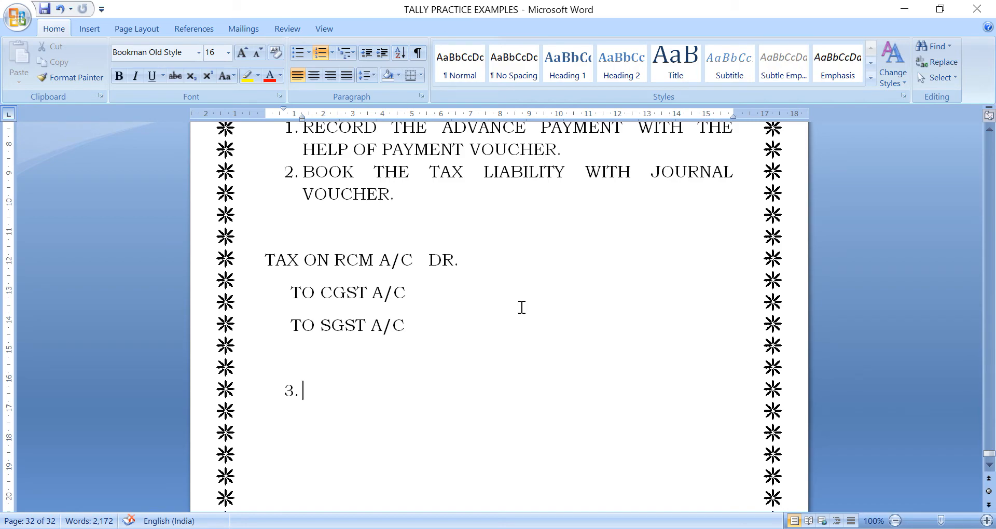
- Move through the notes to the empty numbered step 3 below TO SGST A/C
{"action": "key", "text": "Up"}
{"action": "key", "text": "Up"}
{"action": "key", "text": "Up"}
{"action": "key", "text": "Up"}
{"action": "key", "text": "Up"}
{"action": "key", "text": "Up"}
{"action": "key", "text": "Up"}
{"action": "key", "text": "Up"}
{"action": "key", "text": "Up"}
{"action": "key", "text": "Up"}
{"action": "key", "text": "Up"}
{"action": "key", "text": "Up"}
{"action": "key", "text": "Up"}
{"action": "key", "text": "Up"}
{"action": "key", "text": "Up"}
{"action": "key", "text": "Up"}
{"action": "key", "text": "Up"}
{"action": "key", "text": "Up"}
{"action": "key", "text": "Up"}
{"action": "key", "text": "Up"}
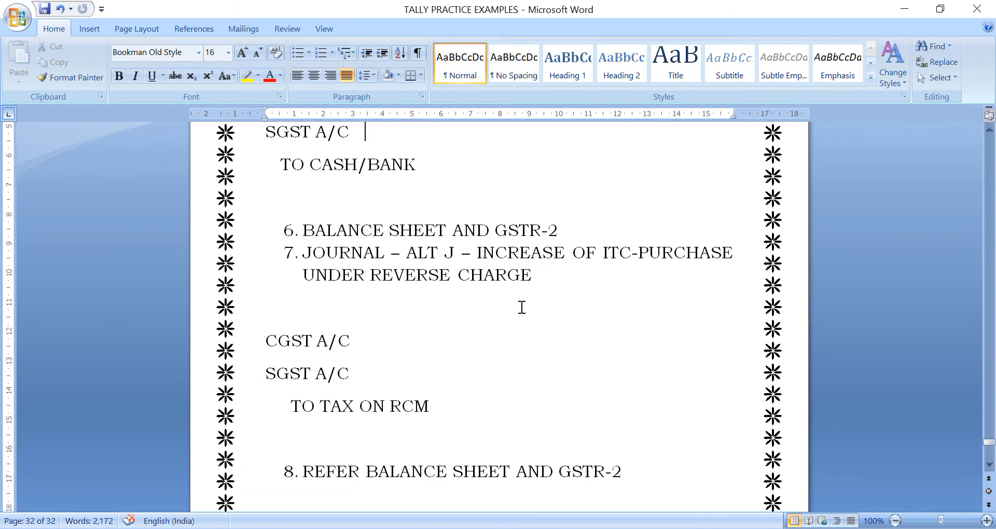
{"action": "key", "text": "Up"}
{"action": "key", "text": "Up"}
{"action": "key", "text": "Up"}
{"action": "key", "text": "Up"}
{"action": "key", "text": "Up"}
{"action": "key", "text": "Up"}
{"action": "key", "text": "Up"}
{"action": "key", "text": "Up"}
{"action": "key", "text": "Up"}
{"action": "key", "text": "Up"}
{"action": "key", "text": "Up"}
{"action": "key", "text": "Up"}
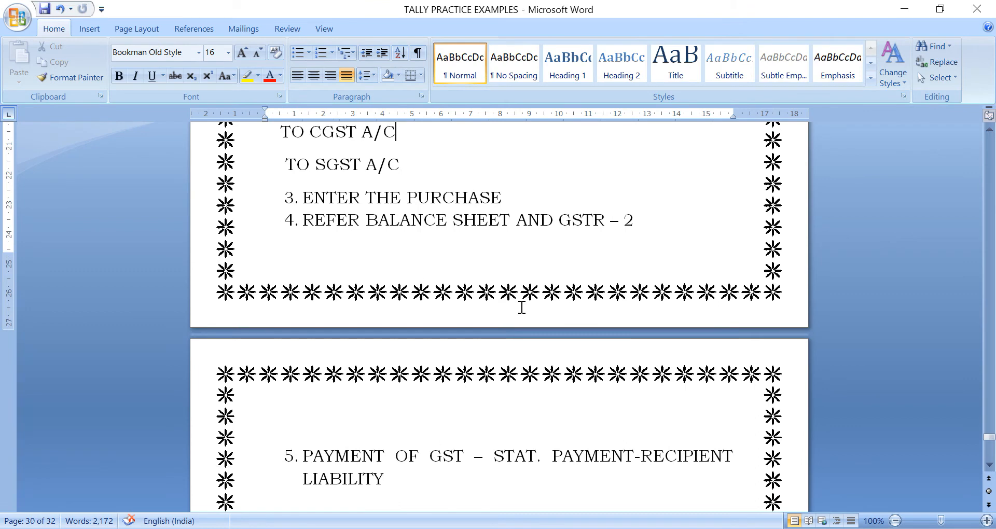
{"action": "key", "text": "Up"}
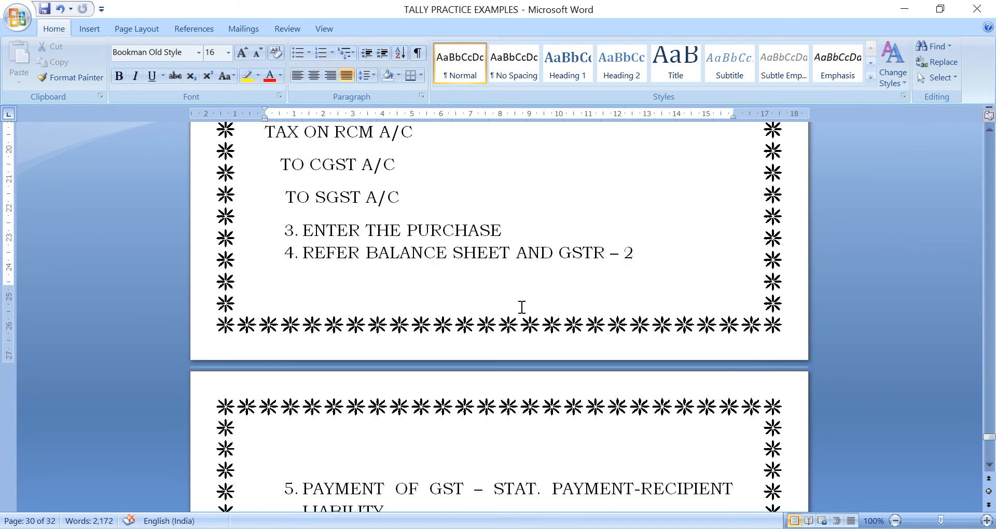
{"action": "key", "text": "Up"}
{"action": "key", "text": "Up"}
{"action": "key", "text": "Up"}
{"action": "key", "text": "Up"}
{"action": "key", "text": "Up"}
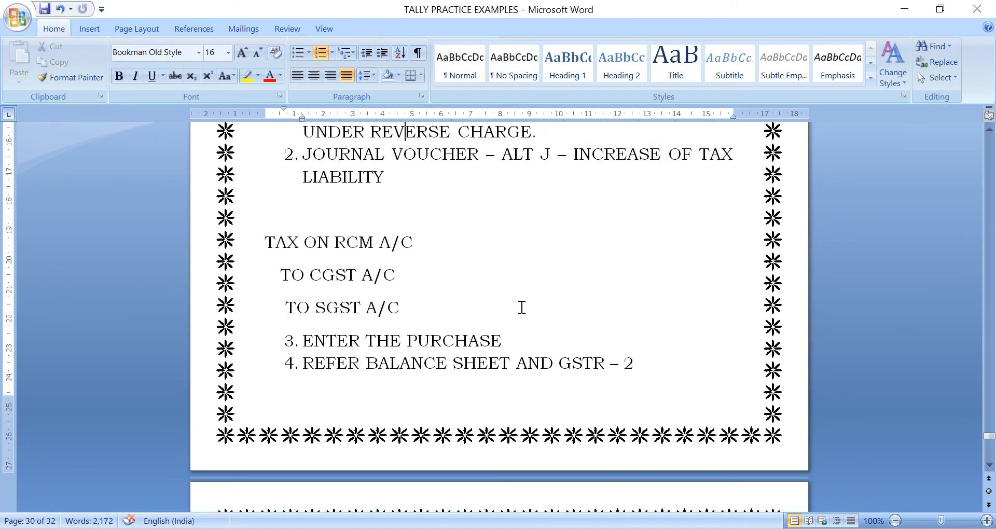
{"action": "key", "text": "Up"}
{"action": "key", "text": "Up"}
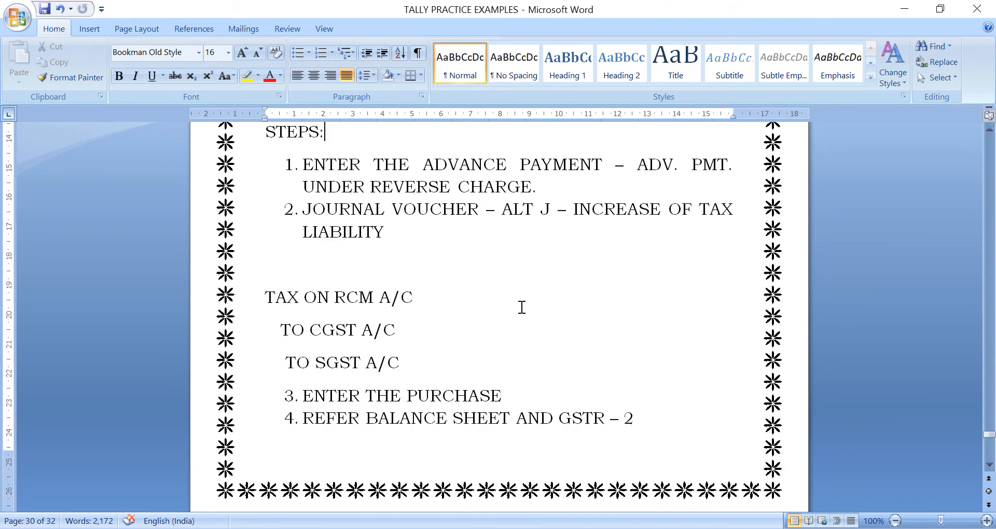
{"action": "key", "text": "Down"}
{"action": "key", "text": "Down"}
{"action": "key", "text": "Down"}
{"action": "key", "text": "Down"}
{"action": "key", "text": "Down"}
{"action": "key", "text": "Down"}
{"action": "key", "text": "Down"}
{"action": "key", "text": "Down"}
{"action": "key", "text": "Down"}
{"action": "key", "text": "Down"}
{"action": "key", "text": "Down"}
{"action": "key", "text": "Down"}
{"action": "key", "text": "Down"}
{"action": "key", "text": "Down"}
{"action": "key", "text": "Down"}
{"action": "key", "text": "Down"}
{"action": "key", "text": "Down"}
{"action": "key", "text": "Down"}
{"action": "key", "text": "Down"}
{"action": "key", "text": "Down"}
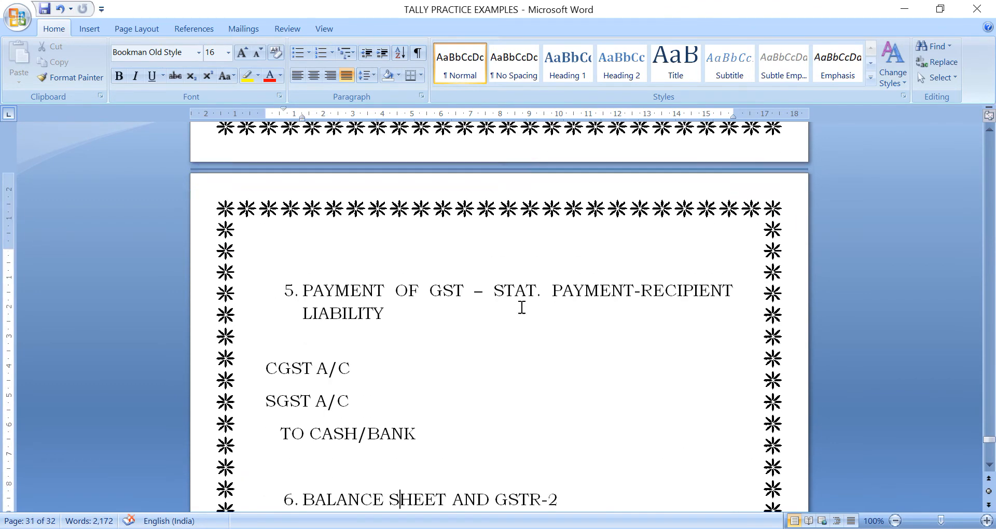
{"action": "key", "text": "Down"}
{"action": "key", "text": "Down"}
{"action": "key", "text": "Down"}
{"action": "key", "text": "Down"}
{"action": "key", "text": "Down"}
{"action": "key", "text": "Down"}
{"action": "key", "text": "Down"}
{"action": "key", "text": "Down"}
{"action": "key", "text": "Down"}
{"action": "key", "text": "Down"}
{"action": "key", "text": "Down"}
{"action": "key", "text": "Down"}
{"action": "key", "text": "Down"}
{"action": "key", "text": "Down"}
{"action": "key", "text": "Down"}
{"action": "key", "text": "Down"}
{"action": "key", "text": "Down"}
{"action": "key", "text": "Down"}
{"action": "key", "text": "Down"}
{"action": "key", "text": "Down"}
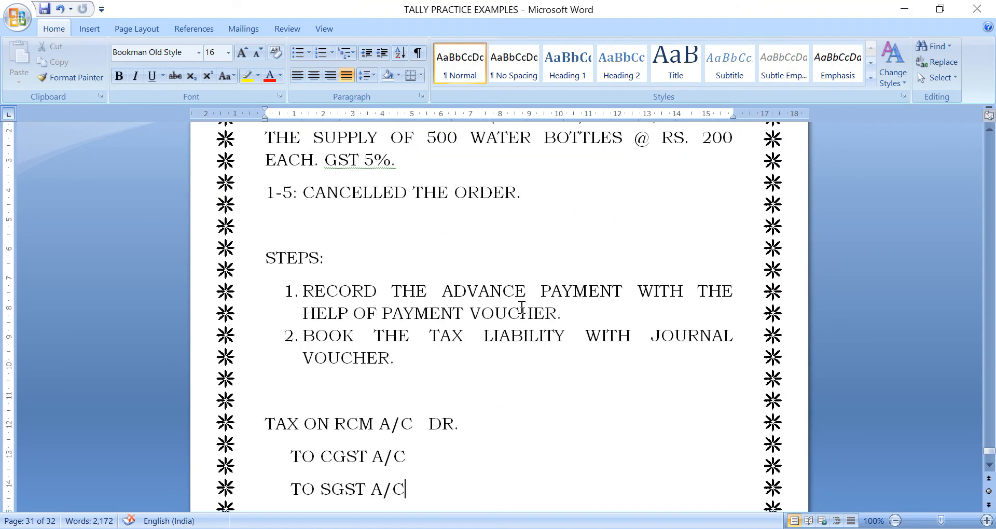
{"action": "key", "text": "Down"}
{"action": "key", "text": "Down"}
{"action": "key", "text": "Down"}
{"action": "key", "text": "Down"}
{"action": "key", "text": "Down"}
{"action": "key", "text": "Up"}
{"action": "key", "text": "Up"}
{"action": "key", "text": "Up"}
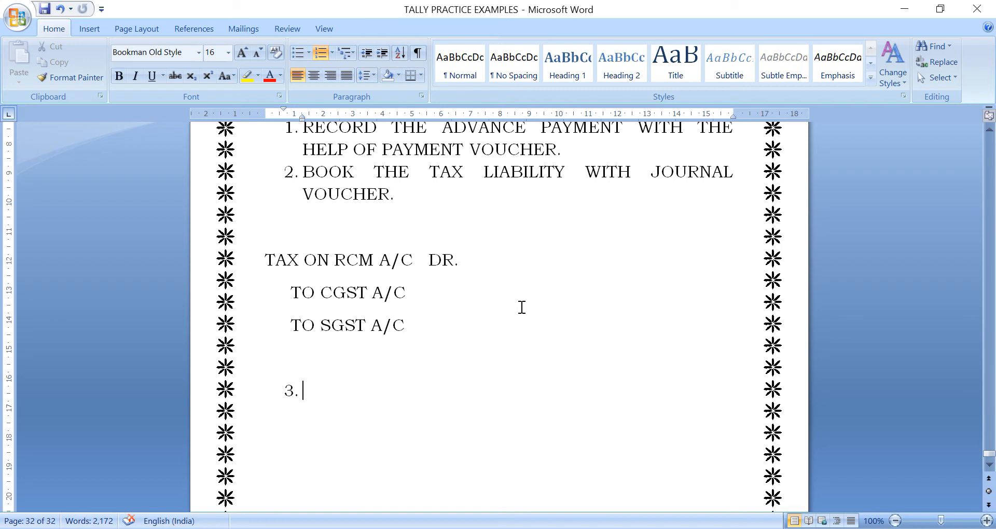
- Add step 3 on the receipt-voucher advance refund, with entry CASH A/C DR. / TO PARTY A/C
{"action": "type", "text": "TAKE REC"}
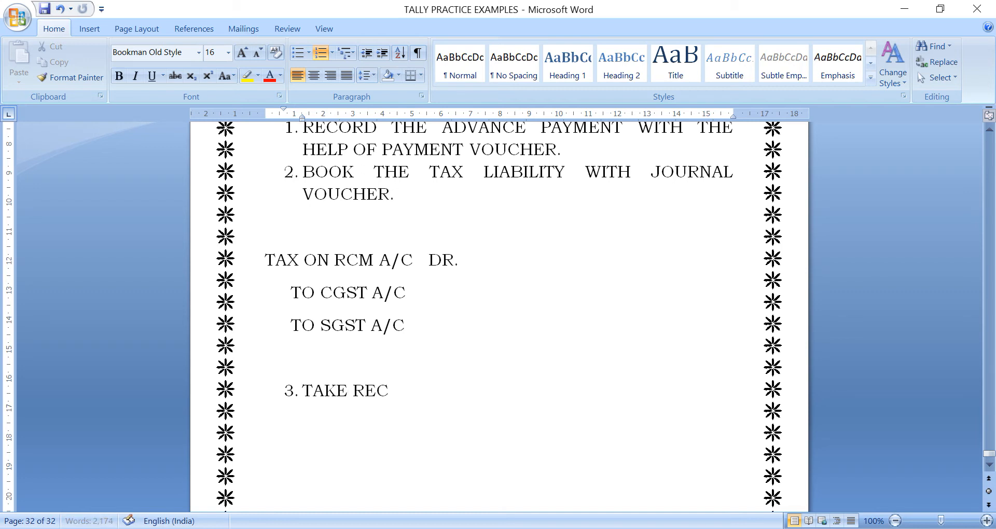
{"action": "type", "text": "EIPT VOUCHER"}
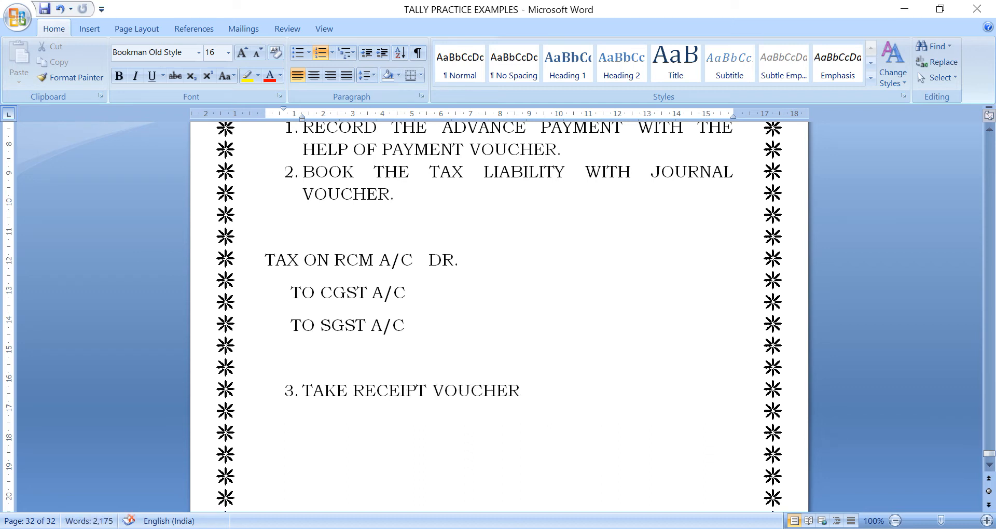
{"action": "type", "text": " AND RECORD THE"}
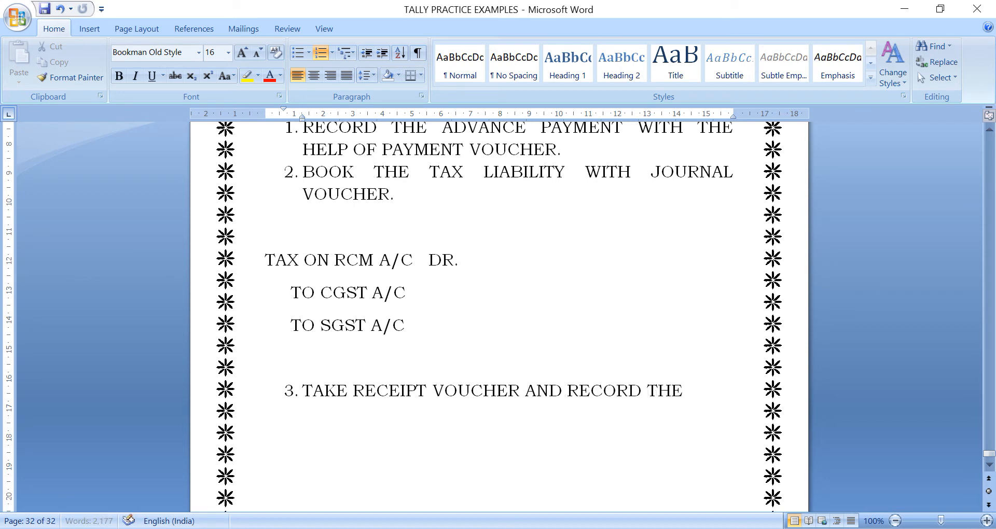
{"action": "type", "text": " REFUND"}
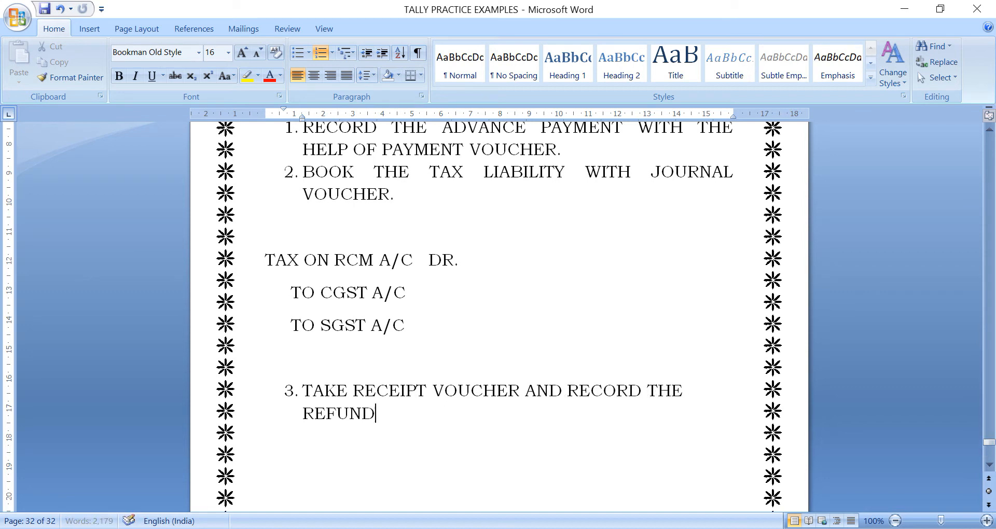
{"action": "type", "text": " OF ADVANCE PAYMENT."}
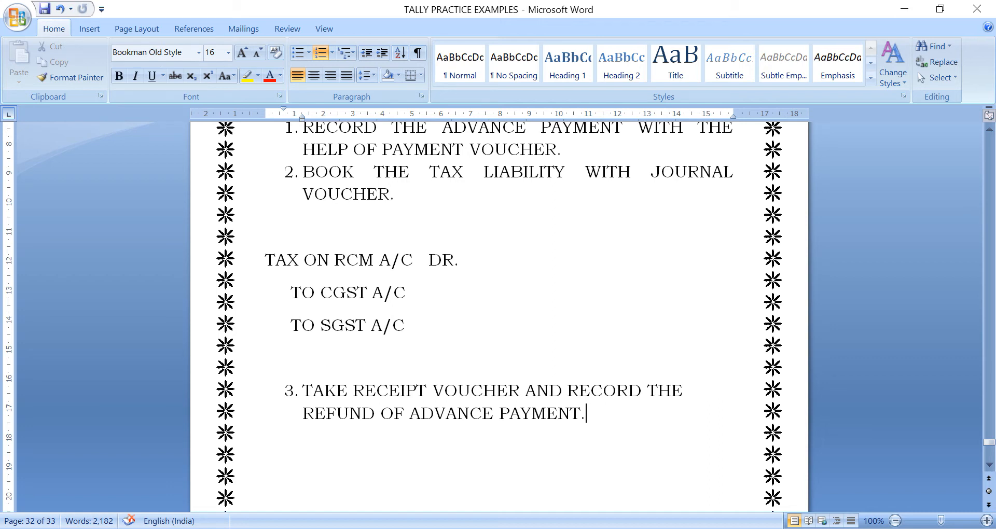
{"action": "key", "text": "Return"}
{"action": "key", "text": "Return"}
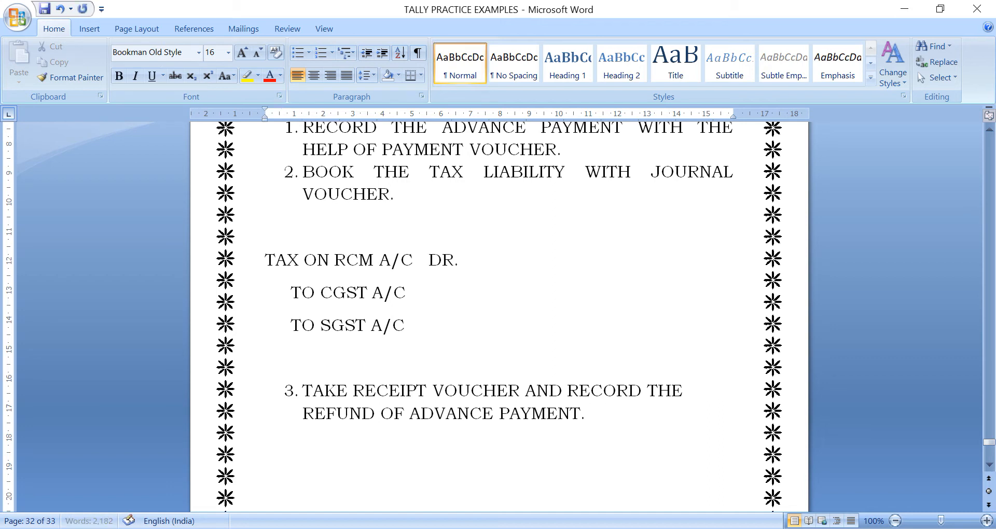
{"action": "key", "text": "Tab"}
{"action": "type", "text": "CASH A/C   DR."}
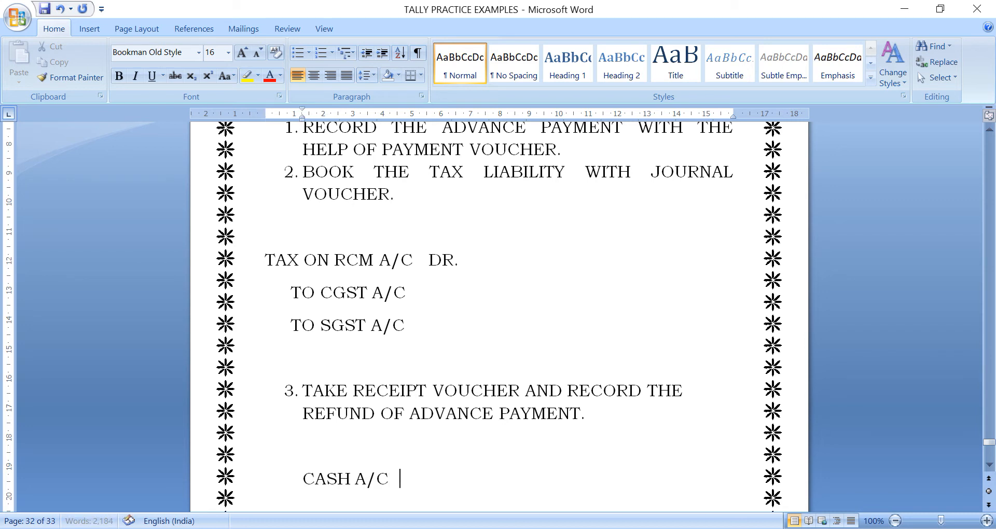
{"action": "key", "text": "Return"}
{"action": "type", "text": "T"}
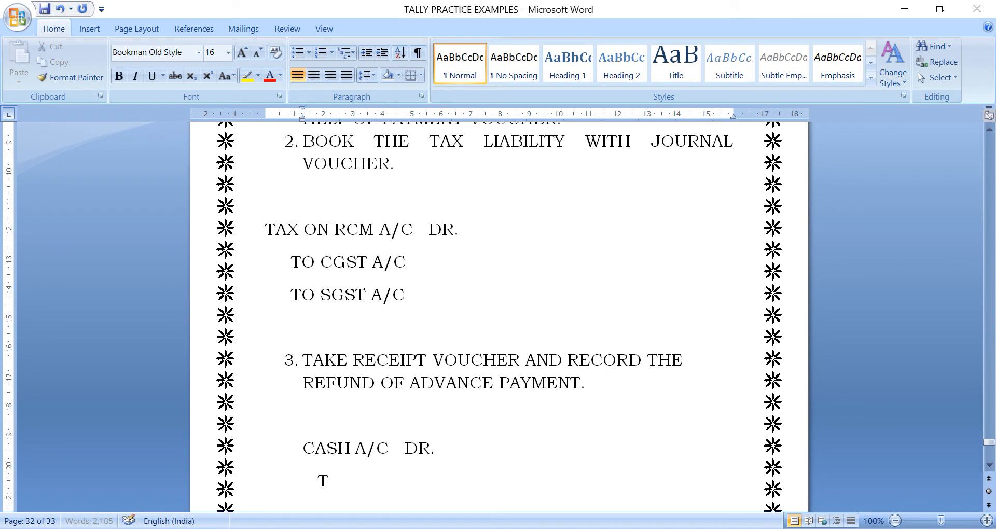
{"action": "type", "text": "O PARTY A/C"}
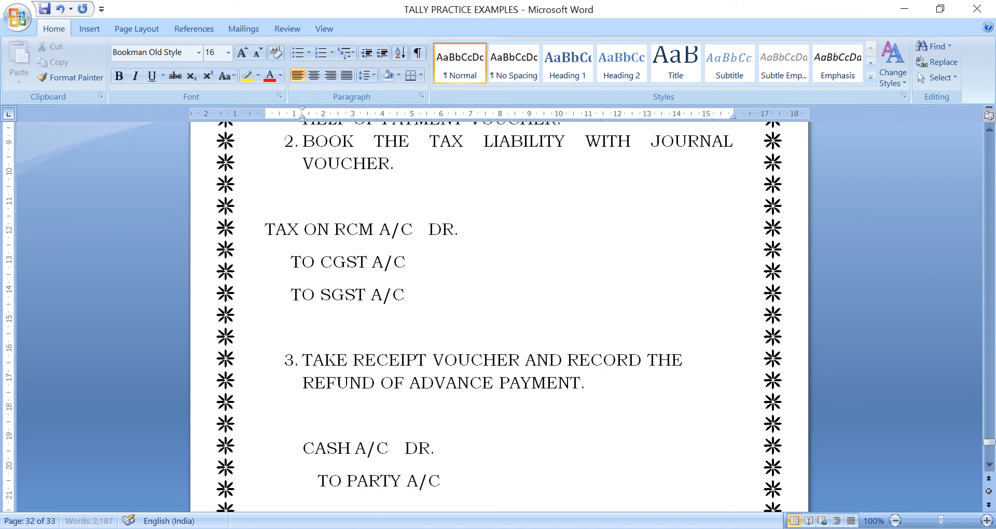
{"action": "key", "text": "Return"}
{"action": "key", "text": "Return"}
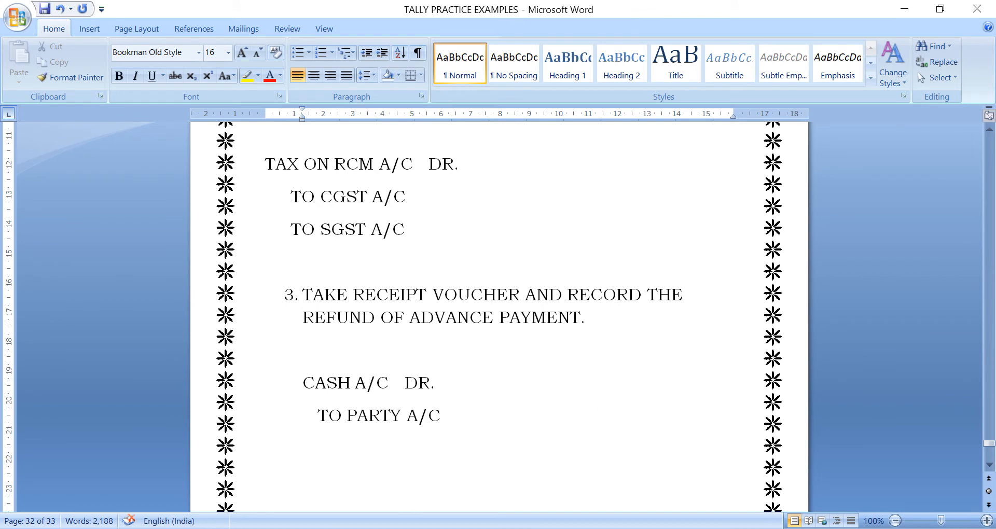
{"action": "type", "text": "4."}
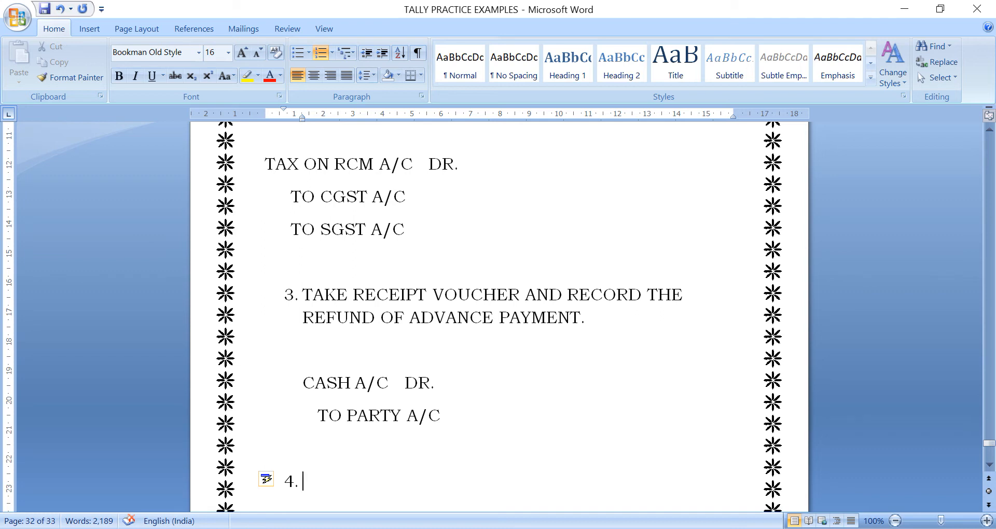
- Write step 4: PASS THE FOLLOWING ENTRY WITH THE HELP OF JOURNAL VOUCHER
{"action": "type", "text": "PASS THE FOL"}
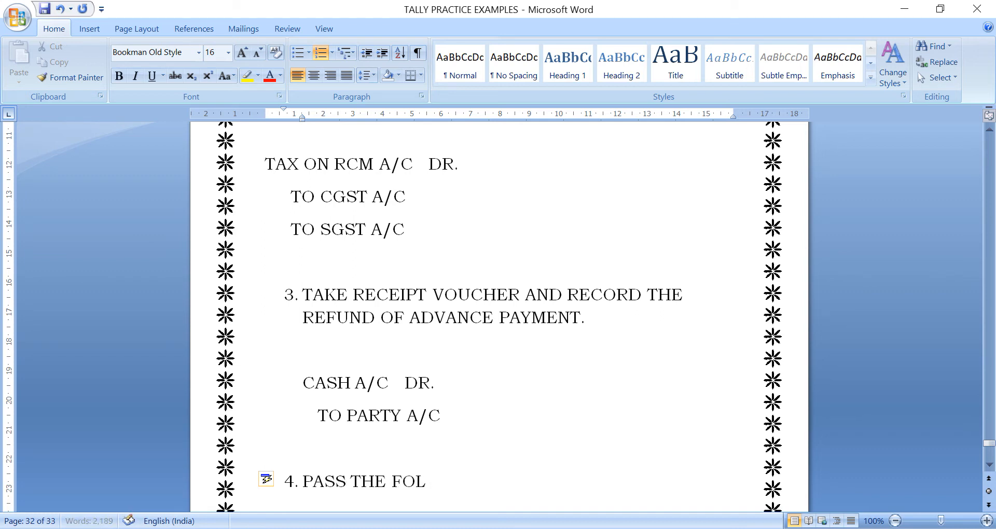
{"action": "type", "text": "LOWING ENTT"}
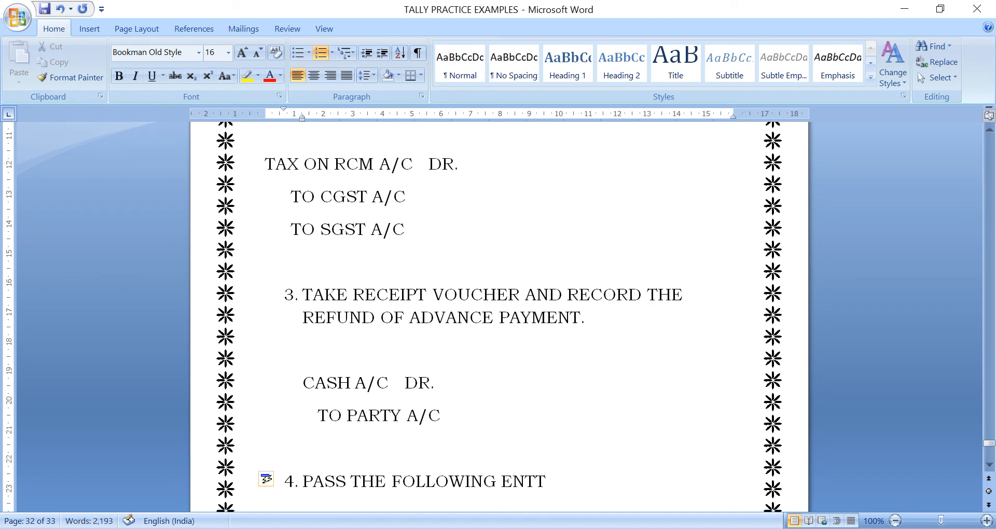
{"action": "type", "text": "R"}
{"action": "key", "text": "BackSpace"}
{"action": "key", "text": "BackSpace"}
{"action": "type", "text": "RY WITH THE"}
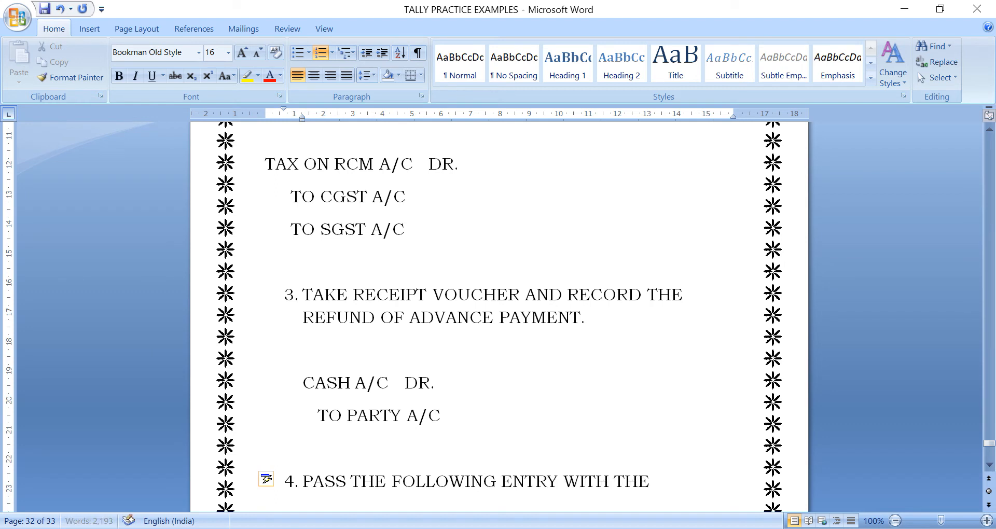
{"action": "type", "text": " HELP OF JOU"}
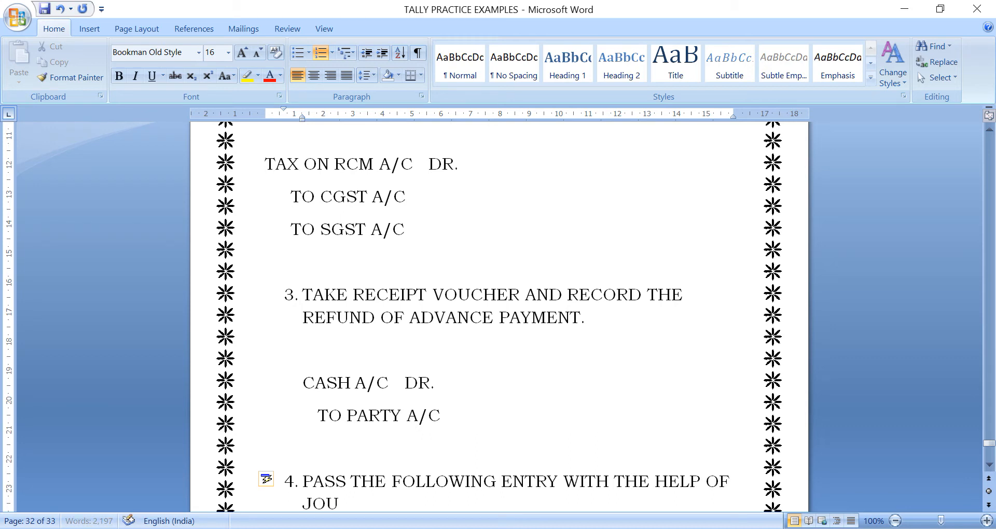
{"action": "type", "text": "RNAL VOUCHER"}
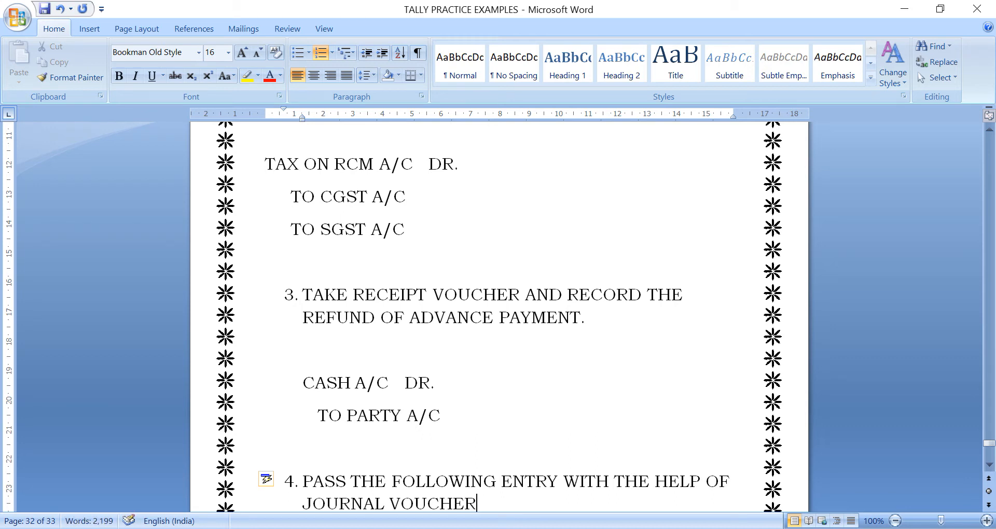
{"action": "key", "text": "Return"}
- Push step 4 onto the next page by adding blank lines after TO PARTY A/C
{"action": "key", "text": "Return"}
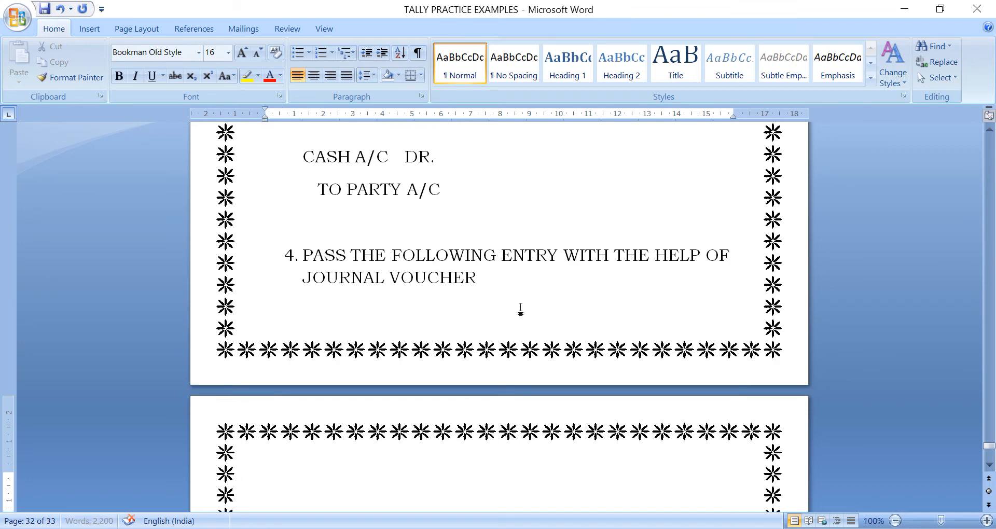
{"action": "left_click", "coordinate": [492, 203]}
{"action": "key", "text": "Return"}
{"action": "key", "text": "Return"}
{"action": "key", "text": "Return"}
{"action": "key", "text": "Down"}
{"action": "key", "text": "Down"}
{"action": "key", "text": "Down"}
{"action": "key", "text": "Down"}
{"action": "key", "text": "Down"}
{"action": "key", "text": "Down"}
{"action": "key", "text": "Down"}
{"action": "key", "text": "Down"}
{"action": "key", "text": "Down"}
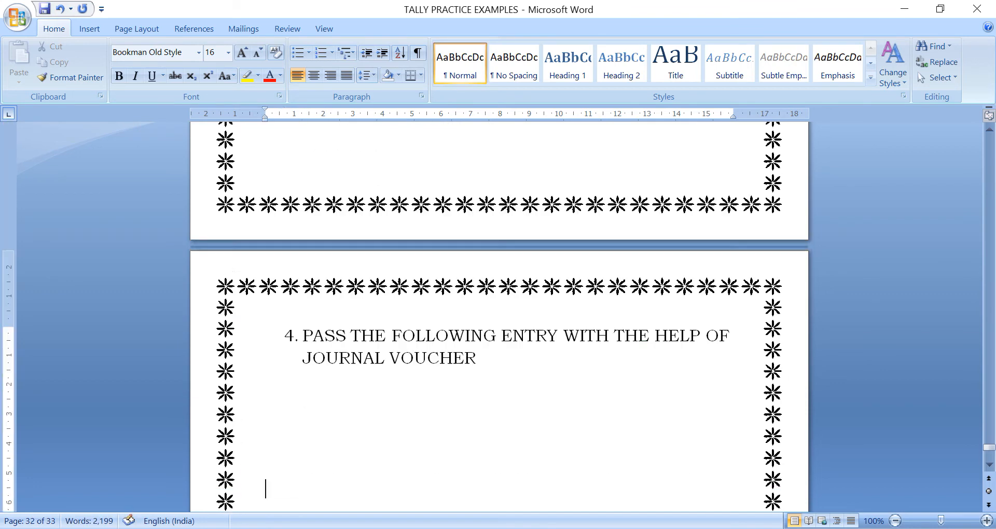
{"action": "key", "text": "Up"}
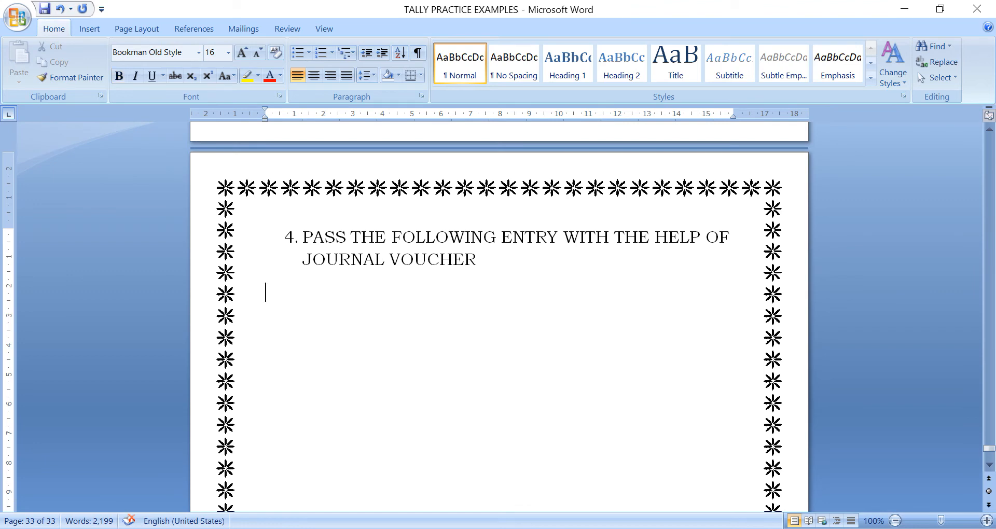
{"action": "key", "text": "Up"}
{"action": "key", "text": "Up"}
{"action": "key", "text": "Up"}
{"action": "key", "text": "Up"}
{"action": "key", "text": "Up"}
{"action": "key", "text": "Up"}
{"action": "key", "text": "Up"}
{"action": "key", "text": "Up"}
{"action": "key", "text": "Up"}
{"action": "key", "text": "Up"}
{"action": "key", "text": "Up"}
{"action": "key", "text": "Up"}
{"action": "key", "text": "Up"}
{"action": "key", "text": "Up"}
{"action": "key", "text": "Up"}
{"action": "key", "text": "Up"}
{"action": "key", "text": "Up"}
{"action": "key", "text": "Up"}
{"action": "key", "text": "Up"}
{"action": "key", "text": "Up"}
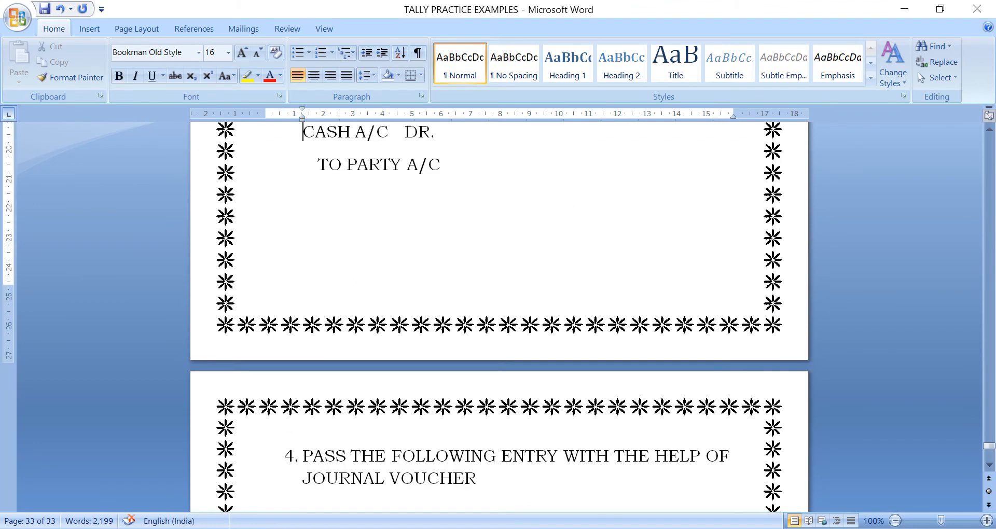
{"action": "key", "text": "Up"}
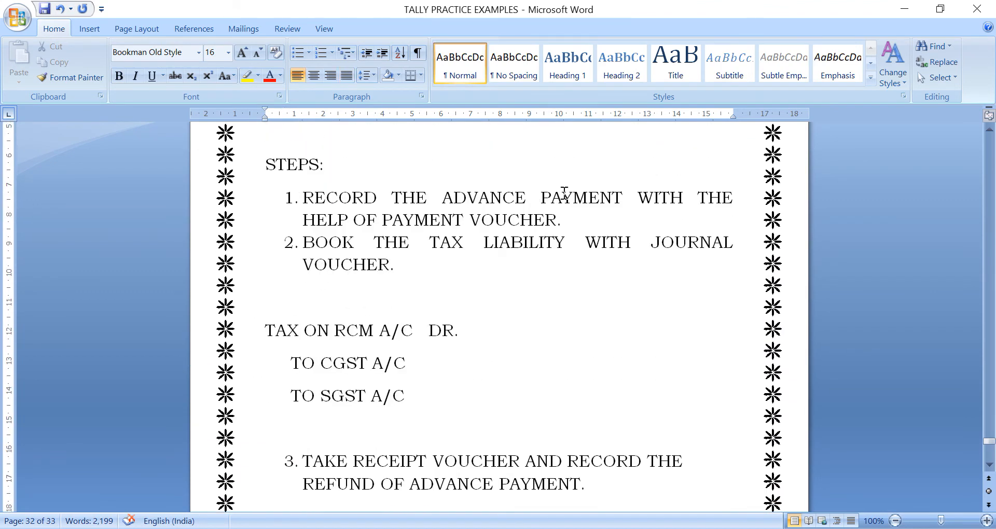
- Append '/INCREASE OF TAX LIABILITY' to step 2 and '/DECREASE OF TAX LIABILITY.' to step 4
{"action": "left_click", "coordinate": [552, 284]}
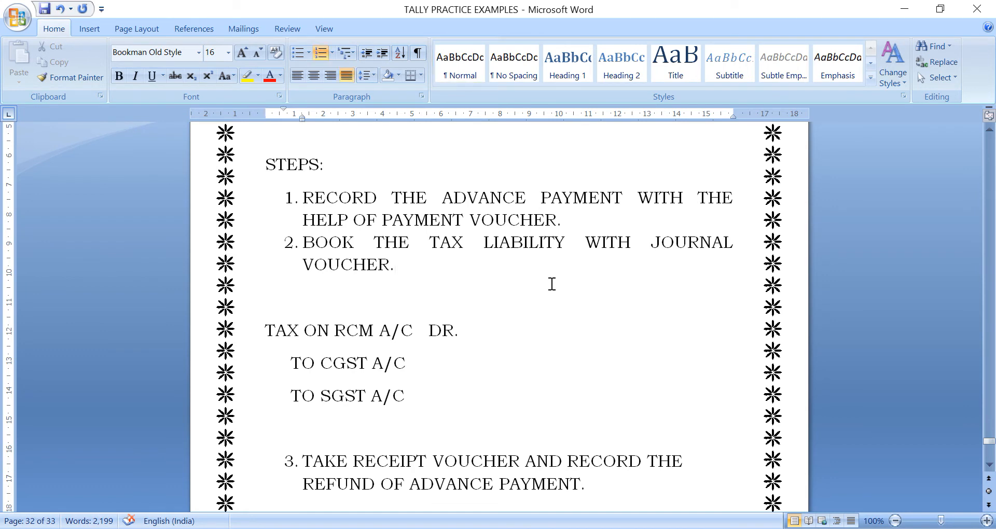
{"action": "key", "text": "BackSpace"}
{"action": "type", "text": "/INCREASE"}
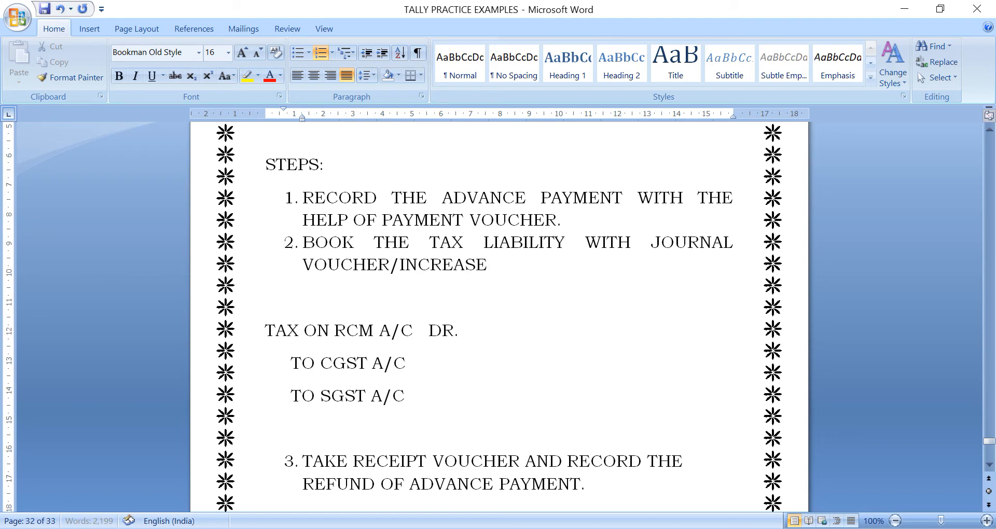
{"action": "type", "text": " OF TAX LIABILITY"}
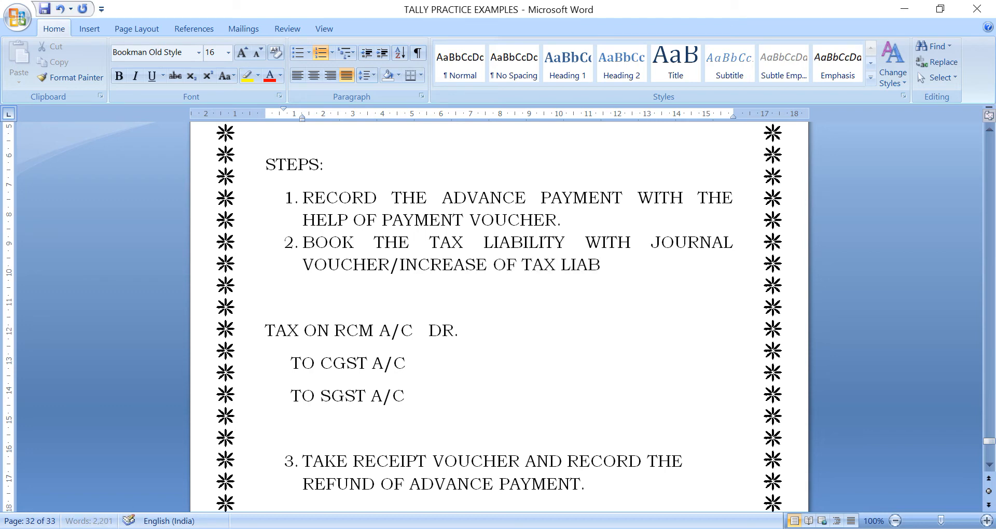
{"action": "key", "text": "Down"}
{"action": "key", "text": "Down"}
{"action": "key", "text": "Down"}
{"action": "key", "text": "Down"}
{"action": "key", "text": "Down"}
{"action": "key", "text": "Down"}
{"action": "key", "text": "Down"}
{"action": "key", "text": "Down"}
{"action": "key", "text": "Down"}
{"action": "key", "text": "Down"}
{"action": "key", "text": "Down"}
{"action": "key", "text": "Down"}
{"action": "key", "text": "Down"}
{"action": "key", "text": "Down"}
{"action": "key", "text": "Down"}
{"action": "key", "text": "Down"}
{"action": "key", "text": "Down"}
{"action": "key", "text": "Down"}
{"action": "key", "text": "Down"}
{"action": "key", "text": "Down"}
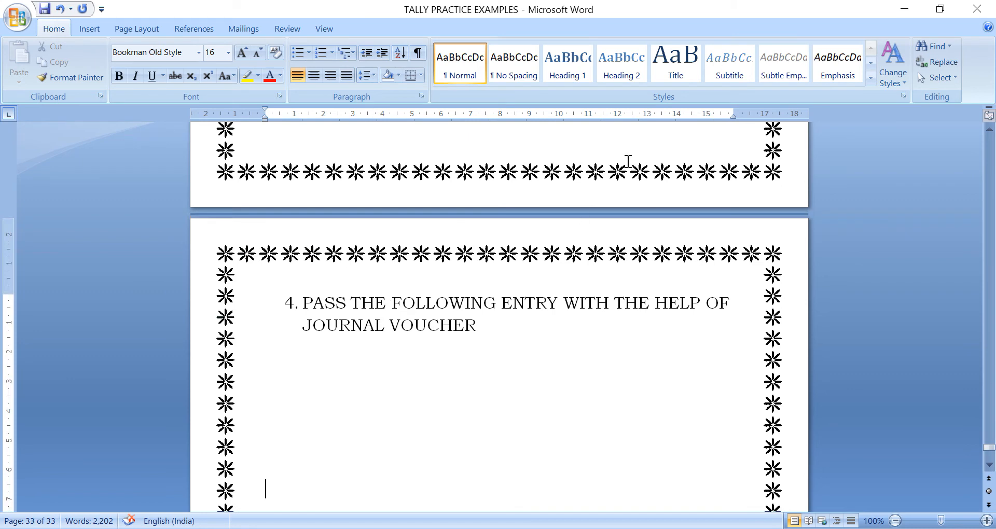
{"action": "left_click", "coordinate": [501, 326]}
{"action": "type", "text": "/"}
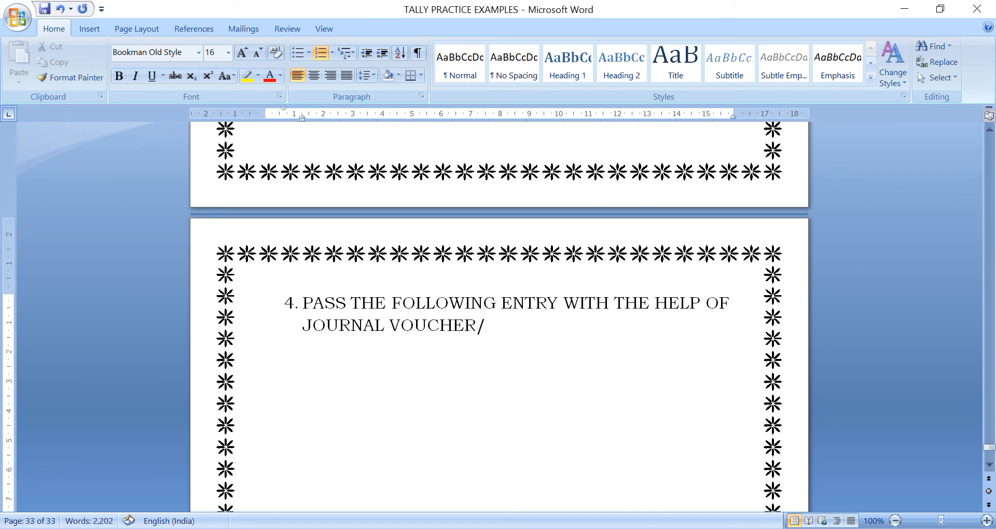
{"action": "type", "text": "DECREASE OF"}
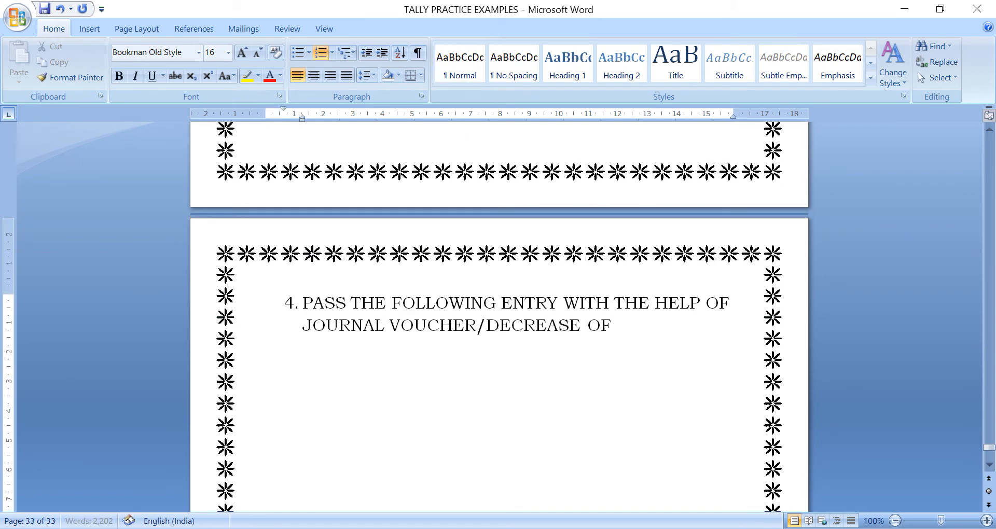
{"action": "type", "text": " TAX LIABILITY."}
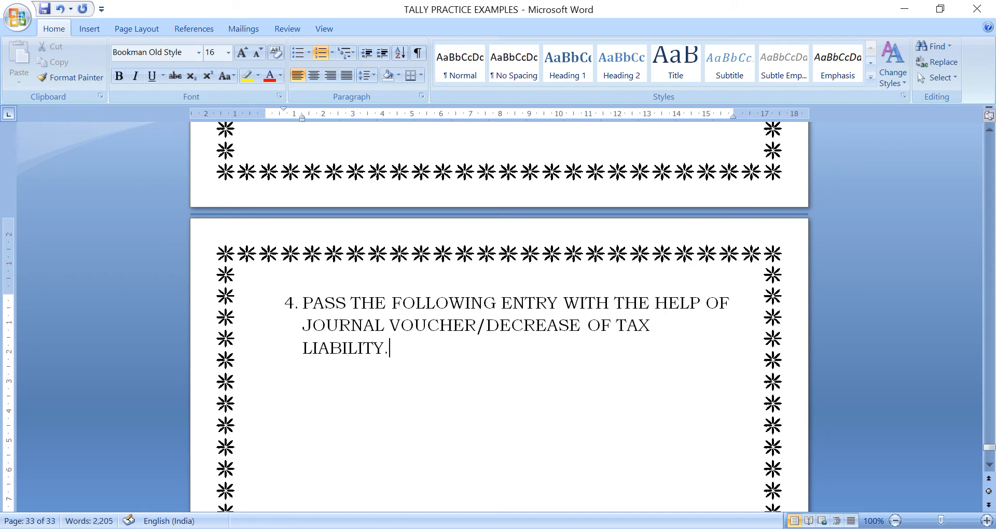
- Under step 4, add the entry CGST A/C DR., SGST A/C DR., TO TAX ON RCM A/C
{"action": "key", "text": "Return"}
{"action": "key", "text": "Return"}
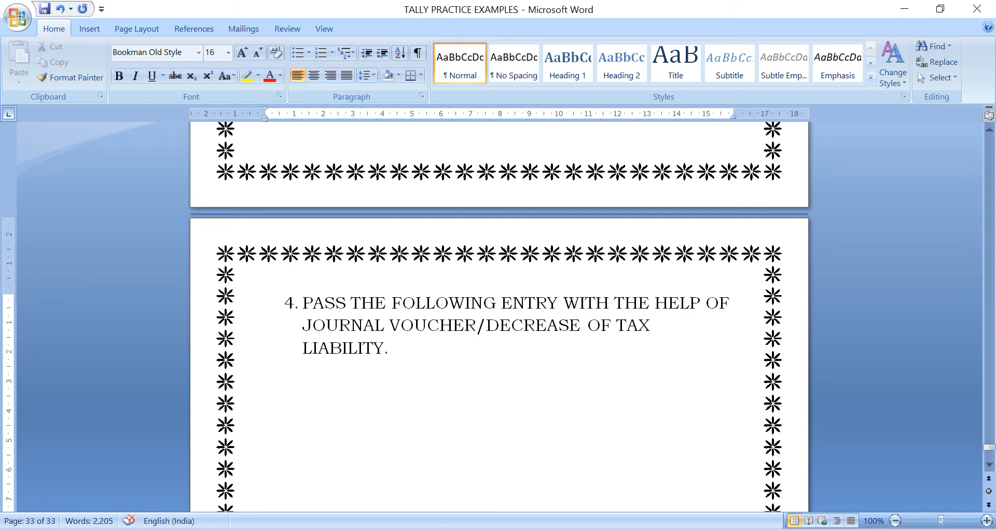
{"action": "key", "text": "Return"}
{"action": "type", "text": "CGST A/C    DR."}
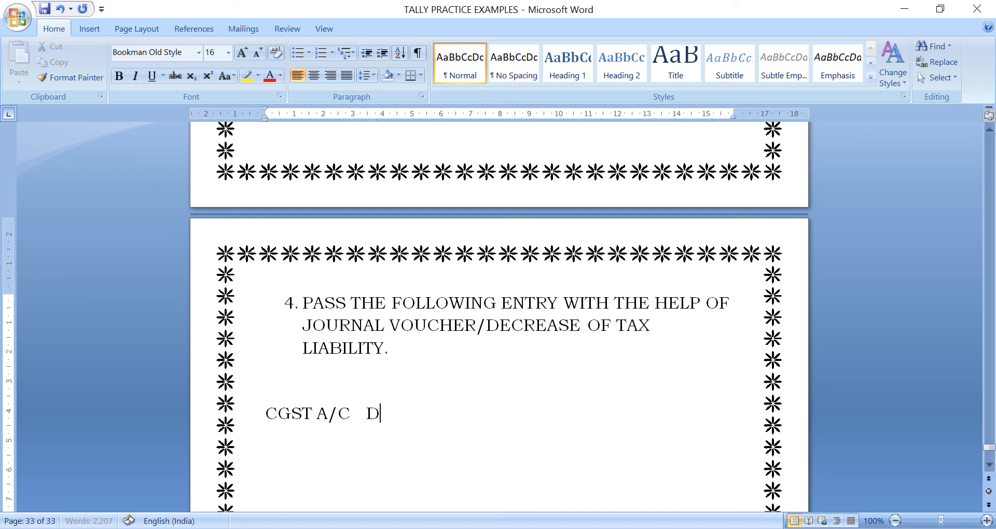
{"action": "key", "text": "Return"}
{"action": "type", "text": "SGST A"}
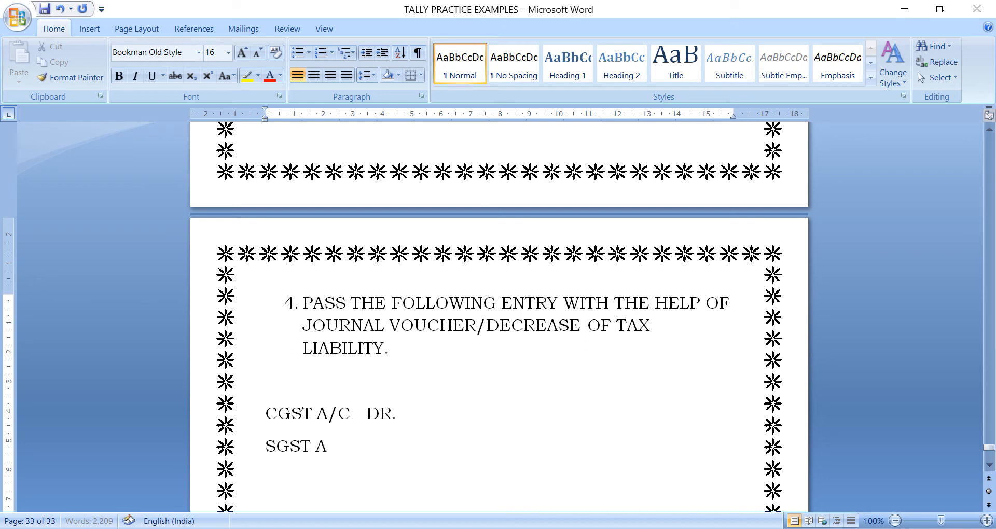
{"action": "type", "text": "/C    DR."}
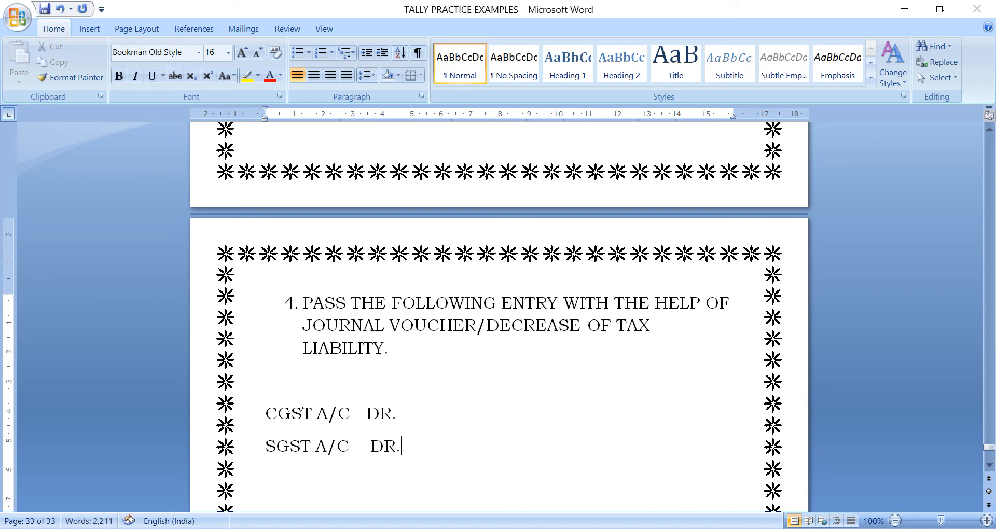
{"action": "key", "text": "Return"}
{"action": "type", "text": "TO TA"}
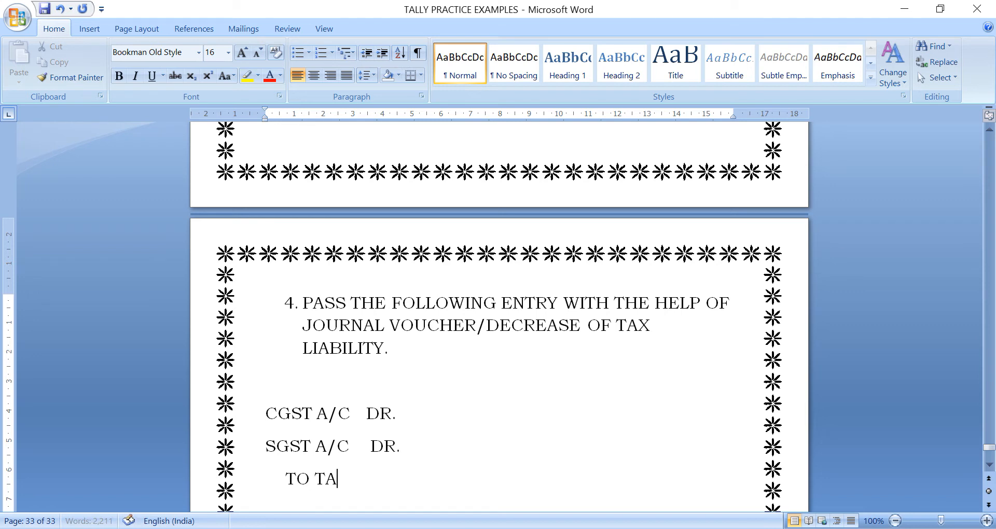
{"action": "type", "text": "X ON RE"}
{"action": "key", "text": "BackSpace"}
{"action": "type", "text": "CC"}
{"action": "key", "text": "BackSpace"}
{"action": "type", "text": "M "}
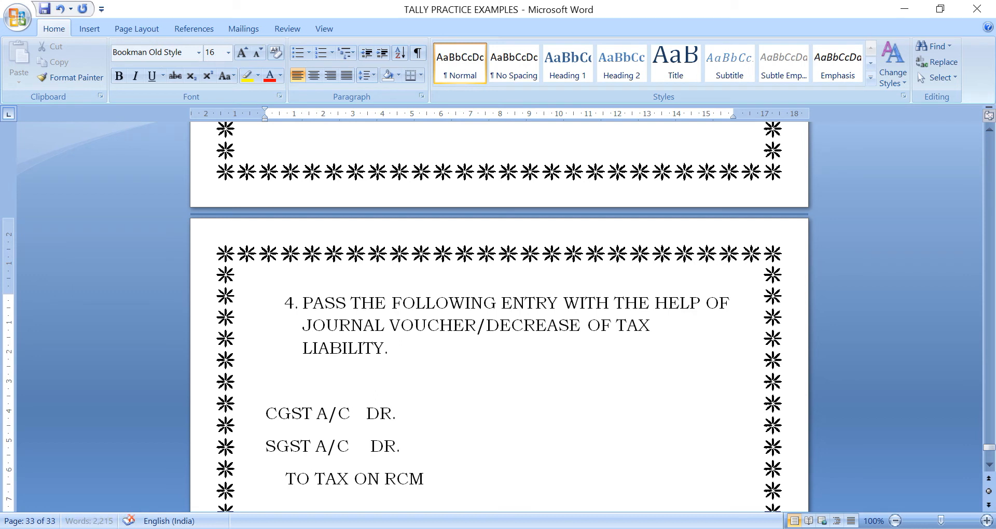
{"action": "type", "text": "A/C"}
- Save the notes and insert a blank line between steps 1 and 2
{"action": "key", "text": "ctrl+s"}
{"action": "key", "text": "Up"}
{"action": "scroll", "coordinate": [502, 326], "scroll_direction": "up", "scroll_amount": 10}
{"action": "key", "text": "Up"}
{"action": "key", "text": "Up"}
{"action": "key", "text": "Up"}
{"action": "key", "text": "Up"}
{"action": "key", "text": "Up"}
{"action": "key", "text": "Up"}
{"action": "key", "text": "Up"}
{"action": "key", "text": "Up"}
{"action": "key", "text": "Up"}
{"action": "key", "text": "Up"}
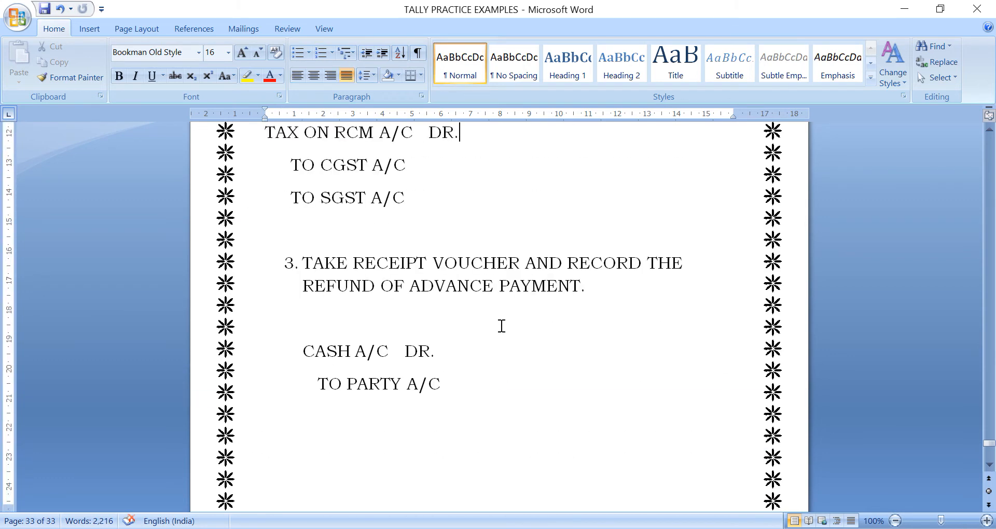
{"action": "key", "text": "Up"}
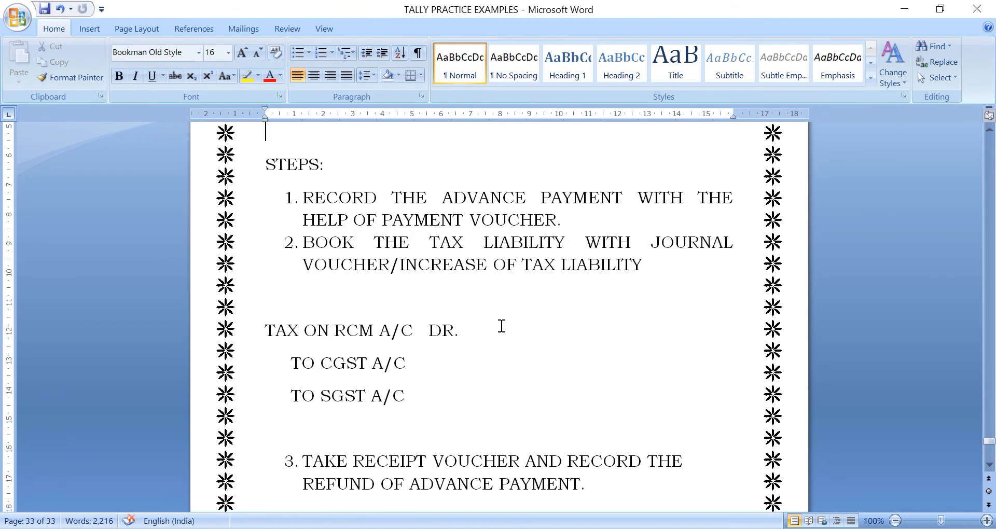
{"action": "left_click", "coordinate": [627, 211]}
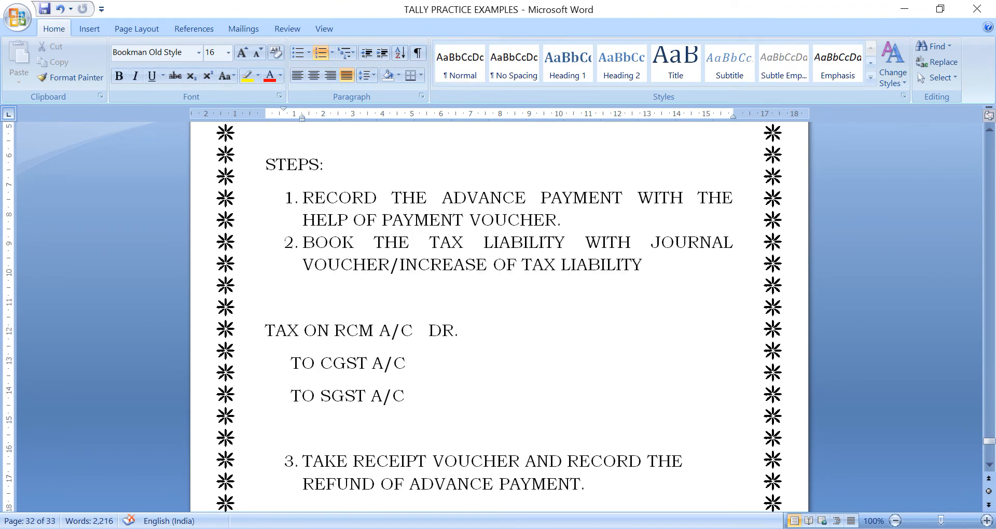
{"action": "key", "text": "Return"}
{"action": "key", "text": "Return"}
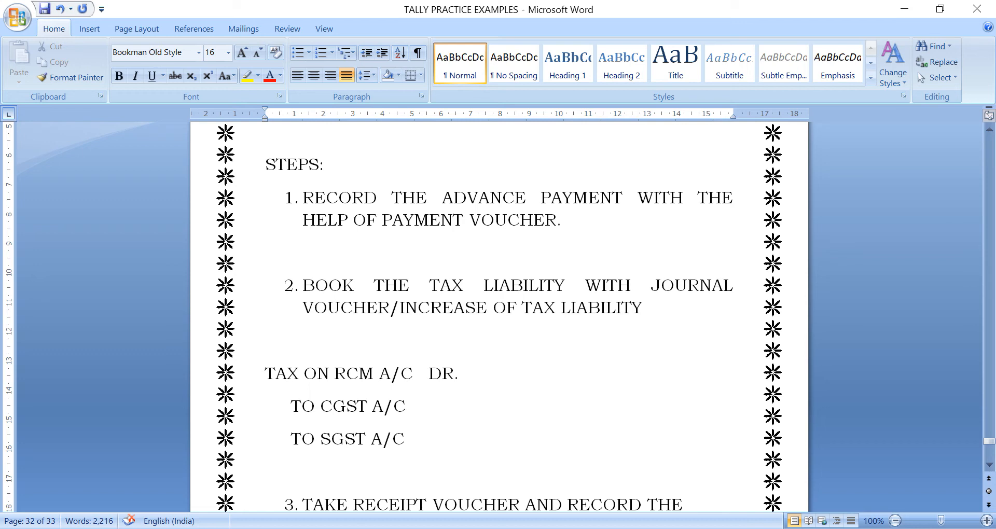
{"action": "key", "text": "alt+Tab"}
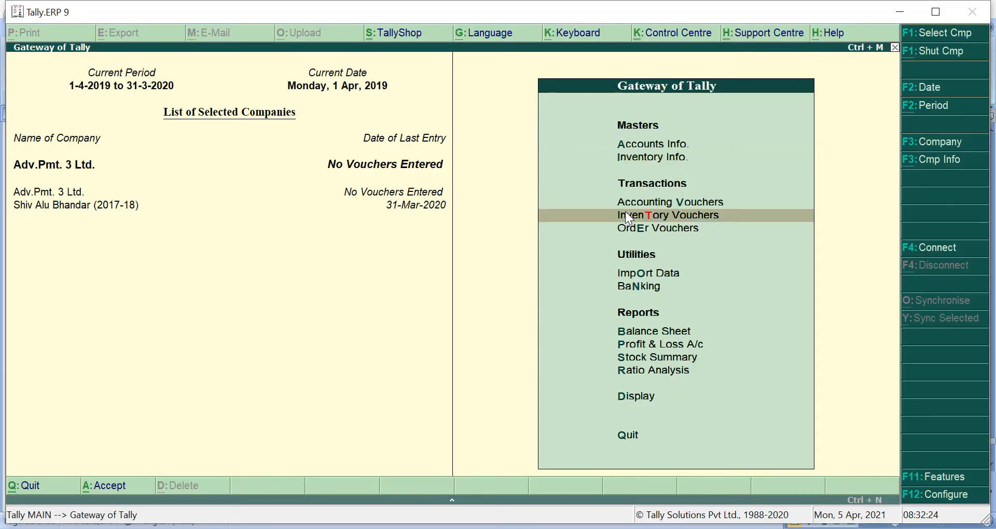
- Start a payment voucher with nature Advance payment under reverse charge
{"action": "key", "text": "Up"}
{"action": "key", "text": "Return"}
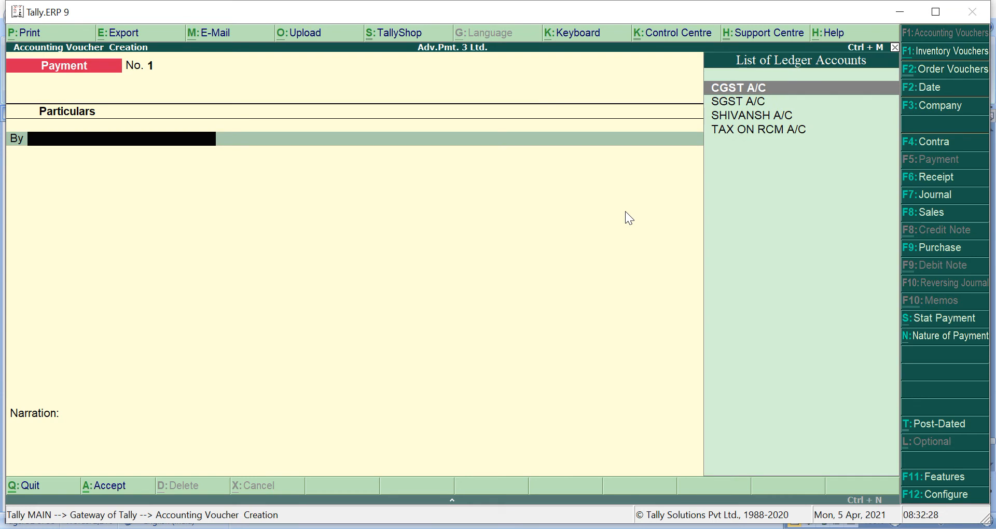
{"action": "left_click", "coordinate": [943, 340]}
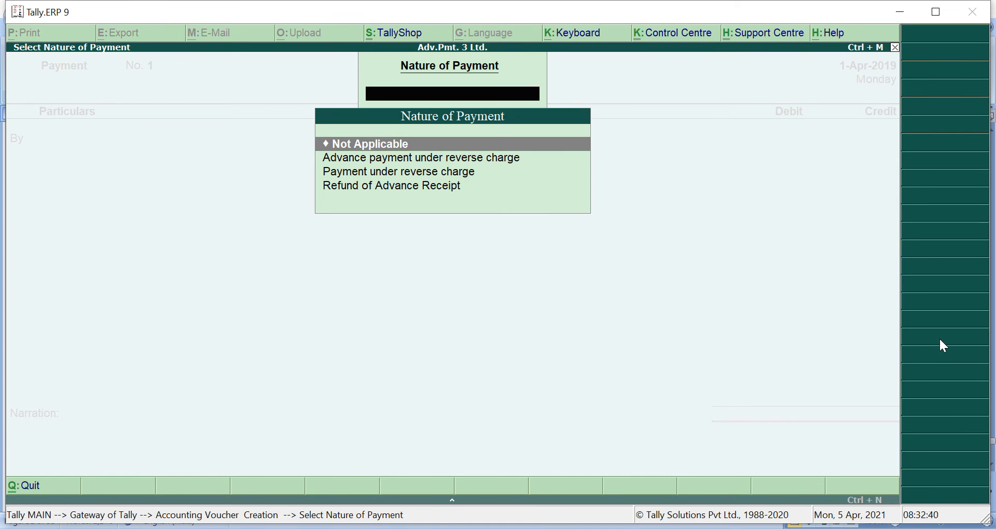
{"action": "key", "text": "Down"}
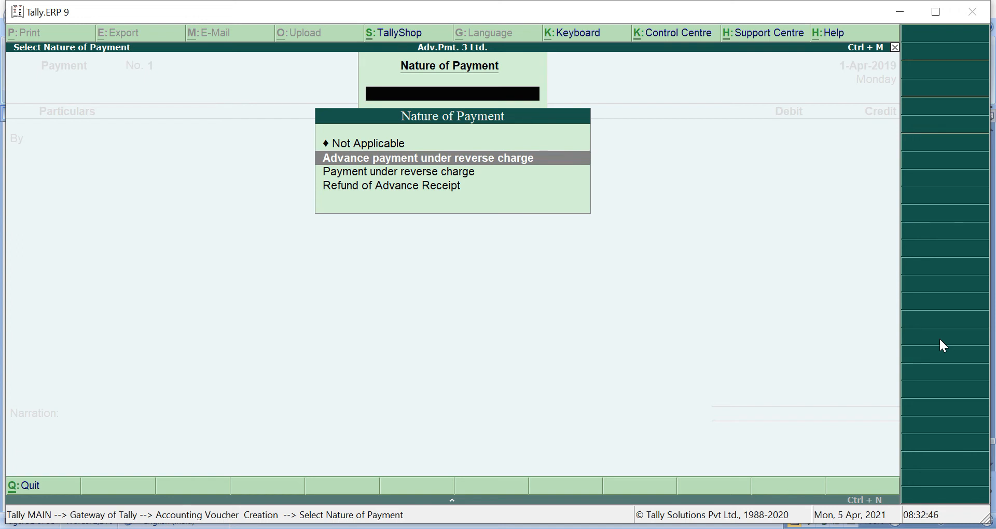
{"action": "key", "text": "Return"}
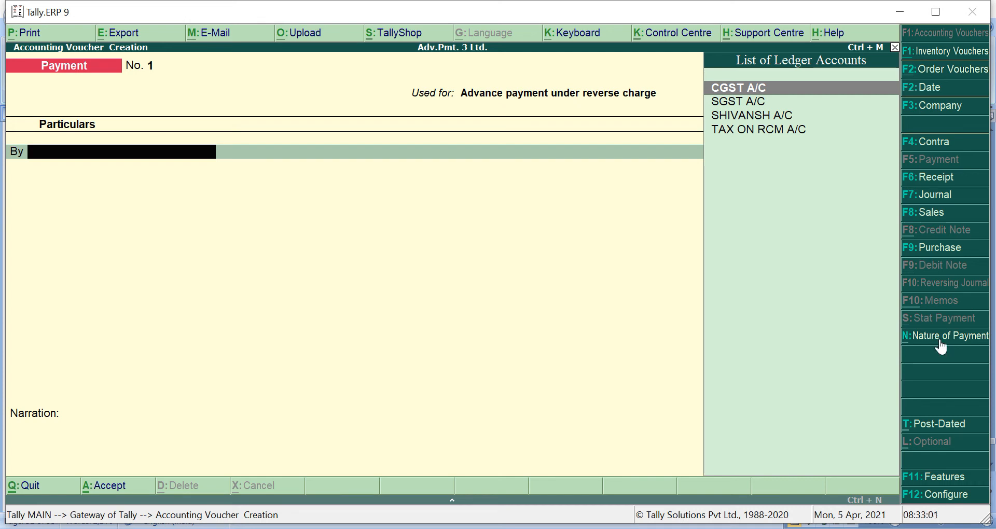
- Debit the party ledger in By to bring up the Advance Payment Details
{"action": "key", "text": "Down"}
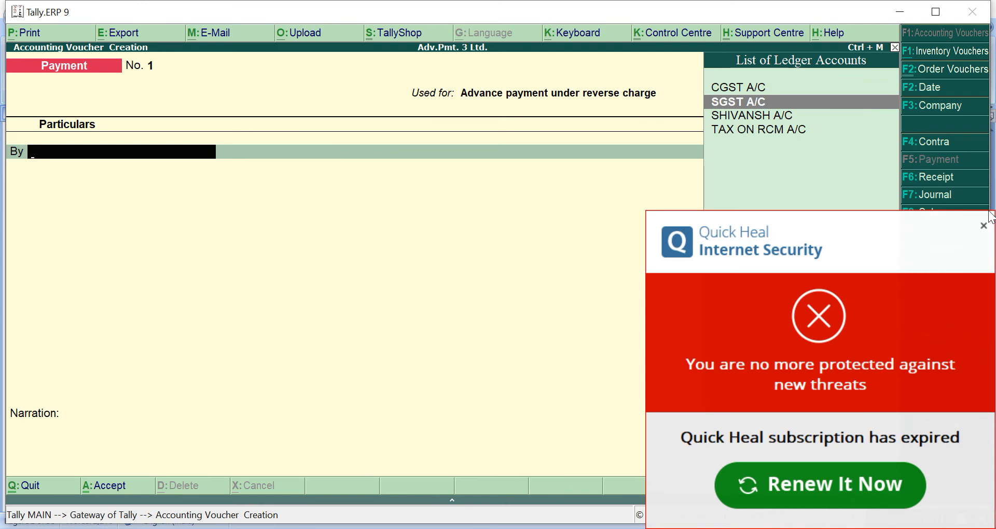
{"action": "left_click", "coordinate": [983, 226]}
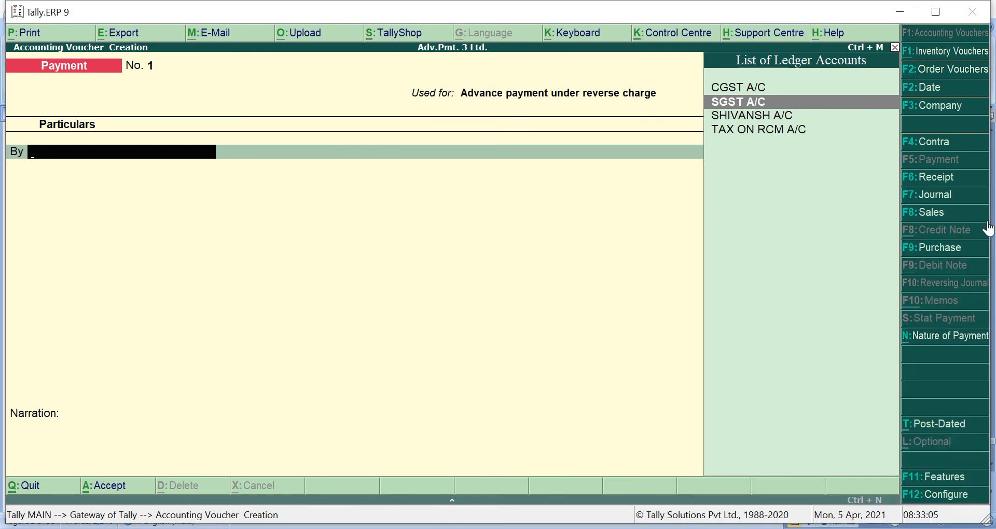
{"action": "key", "text": "Down"}
{"action": "key", "text": "Return"}
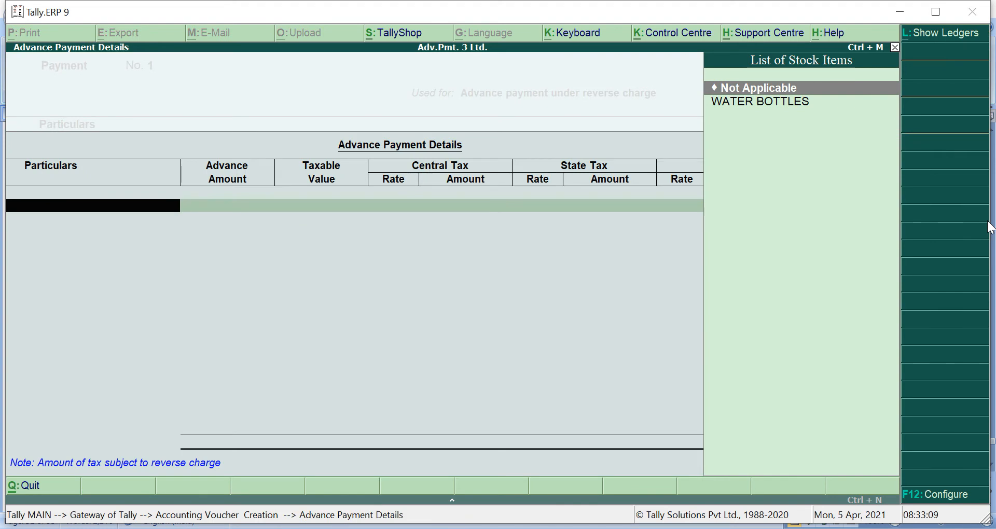
- Enter a 10,000 WATER BOTTLES advance, giving 250.00 CGST and 250.00 SGST
{"action": "key", "text": "Down"}
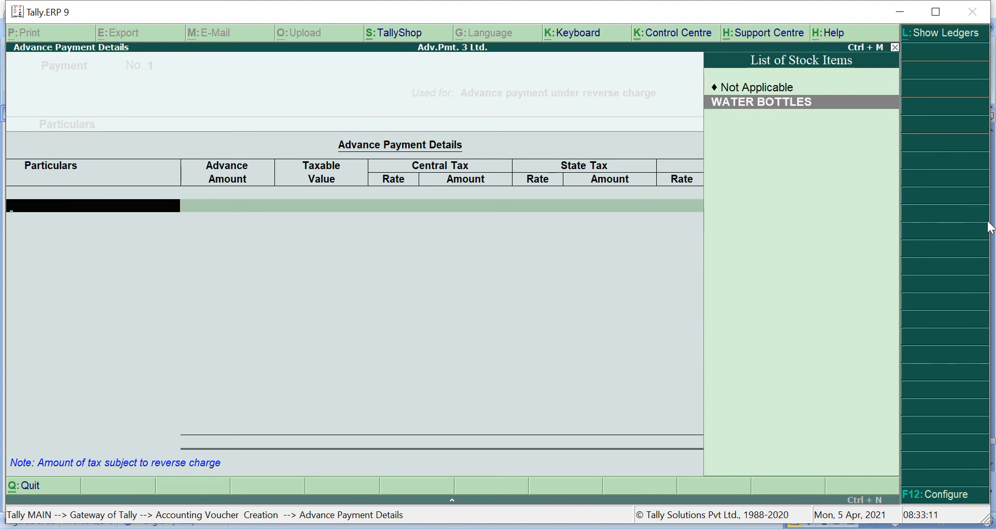
{"action": "key", "text": "Return"}
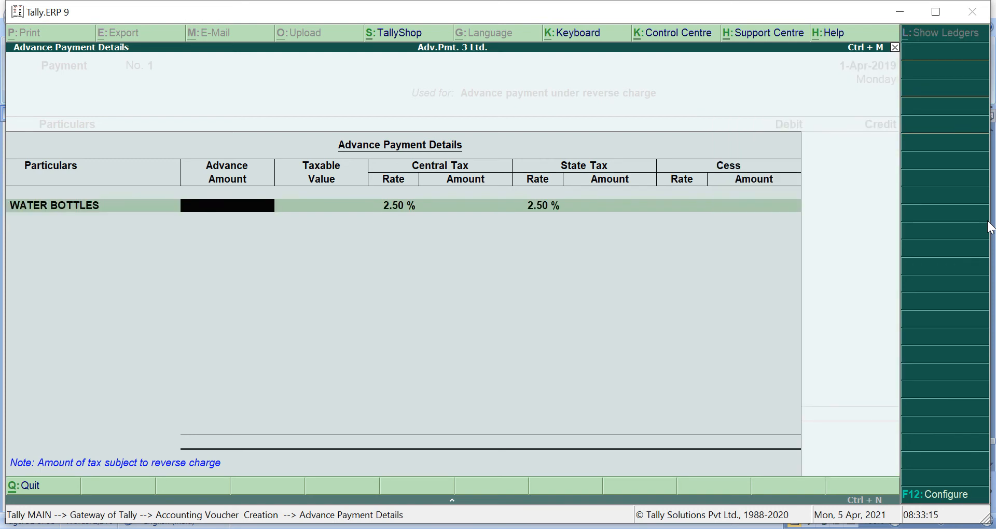
{"action": "type", "text": "10000"}
{"action": "key", "text": "Return"}
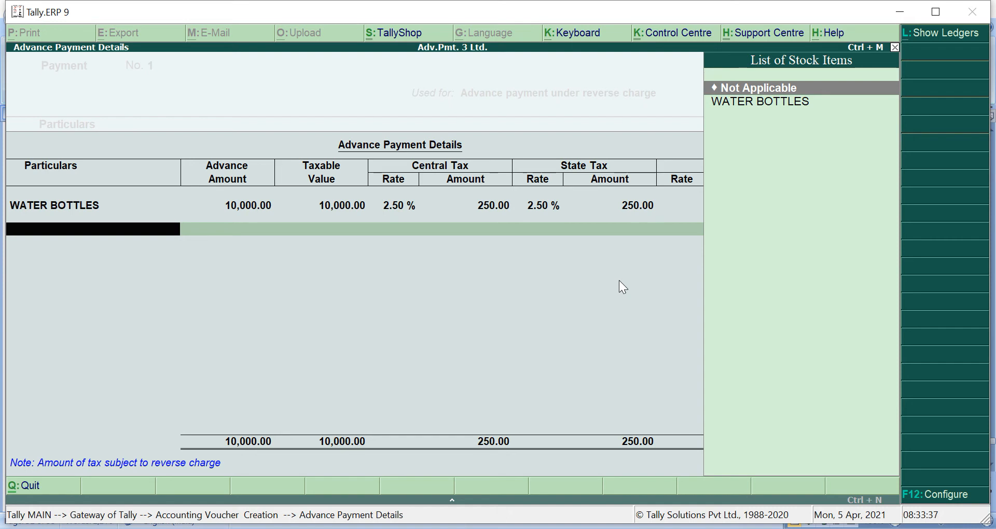
{"action": "key", "text": "Return"}
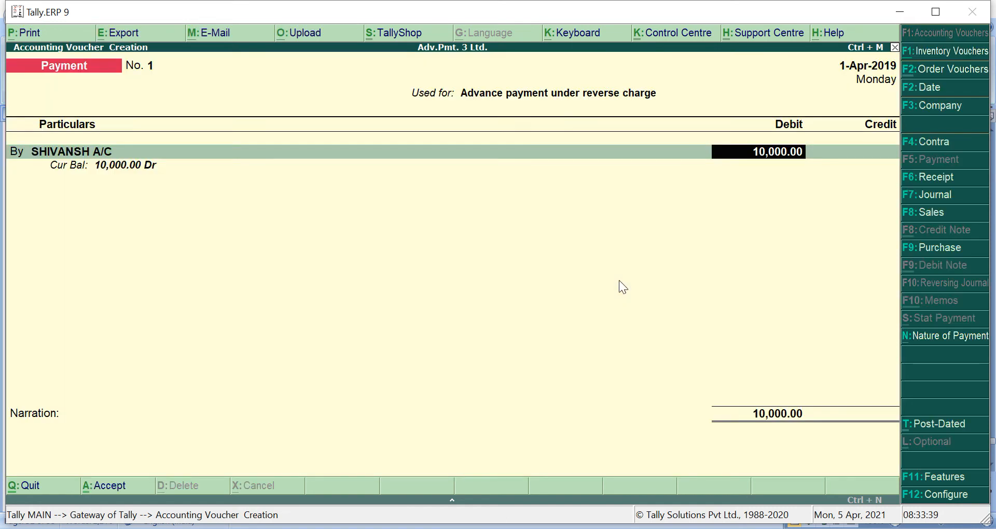
- Accept the 10,000.00 party debit as an Advance with cash credit, and save payment voucher No. 1
{"action": "key", "text": "Return"}
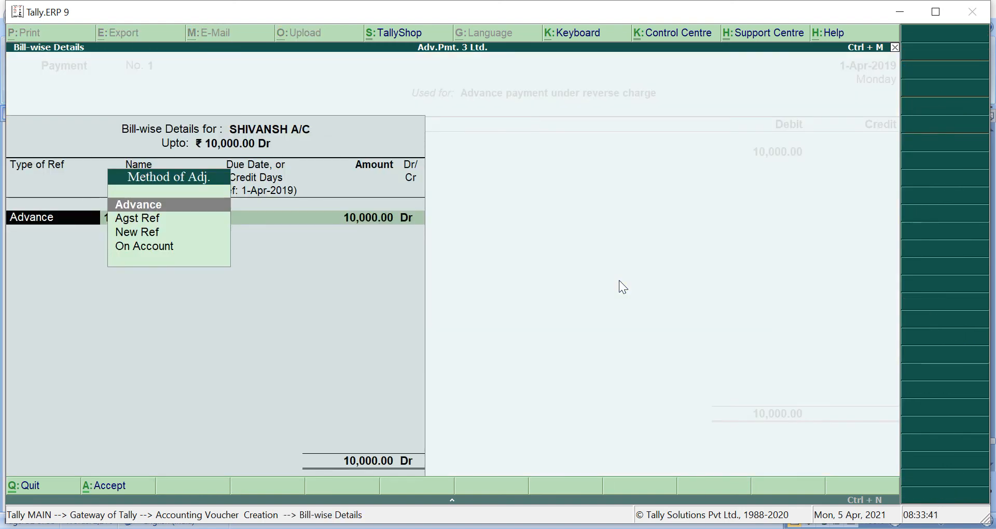
{"action": "key", "text": "Return"}
{"action": "key", "text": "Return"}
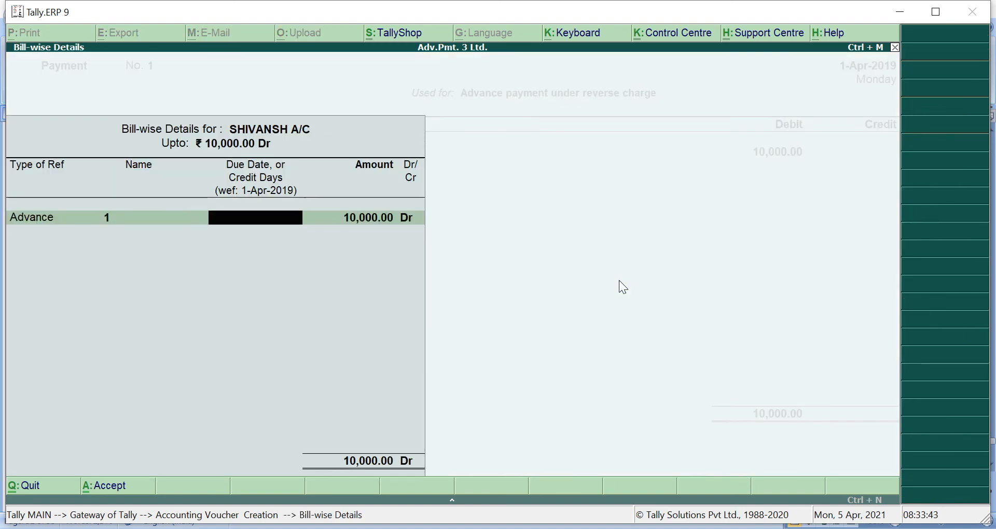
{"action": "key", "text": "Return"}
{"action": "key", "text": "Return"}
{"action": "key", "text": "Return"}
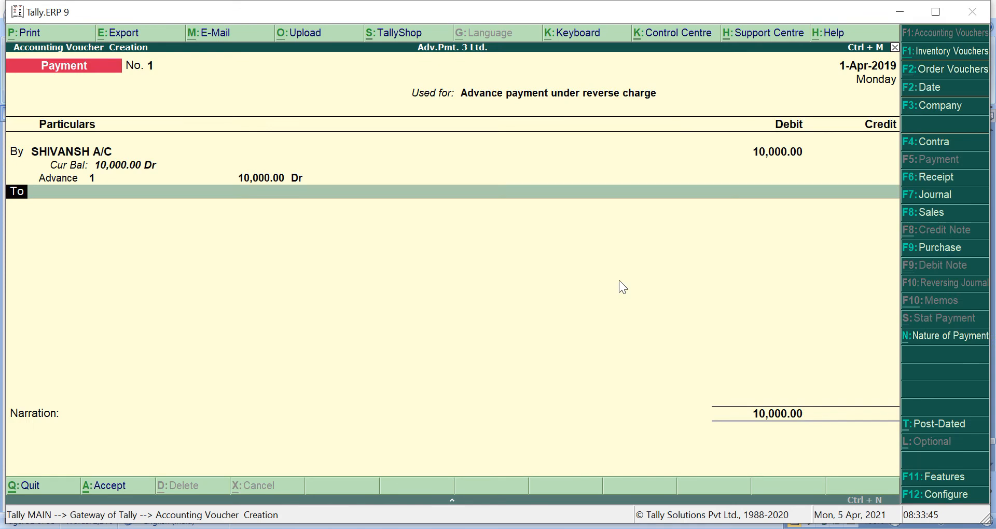
{"action": "key", "text": "Return"}
{"action": "key", "text": "Return"}
{"action": "key", "text": "Return"}
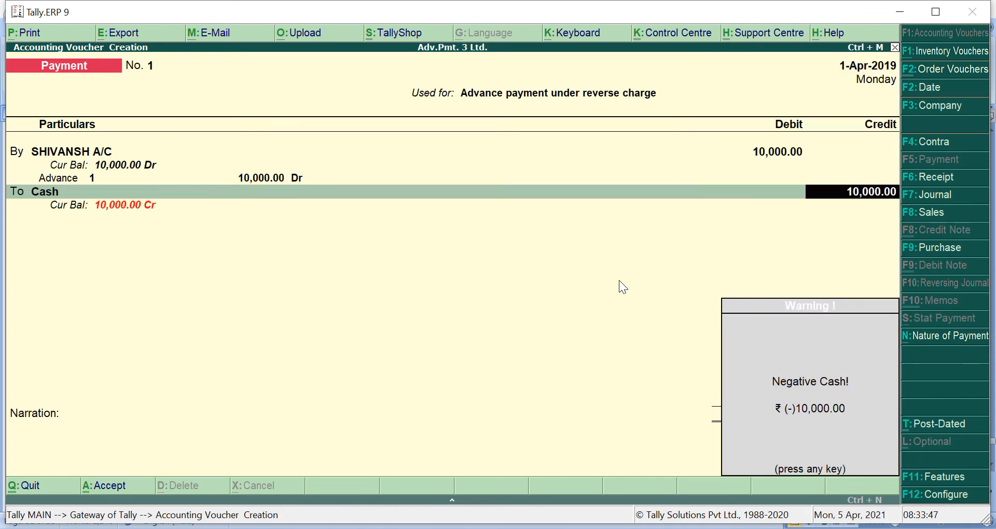
{"action": "key", "text": "Return"}
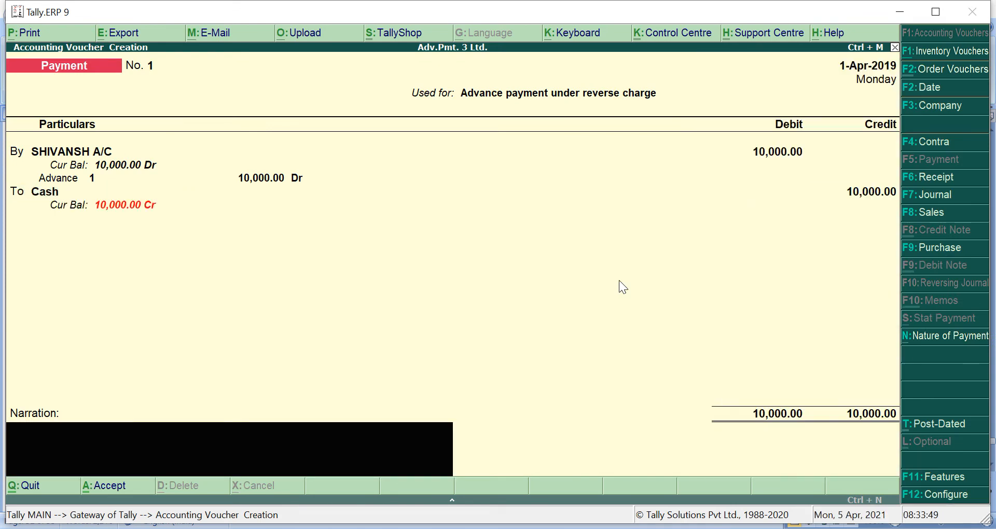
{"action": "key", "text": "Return"}
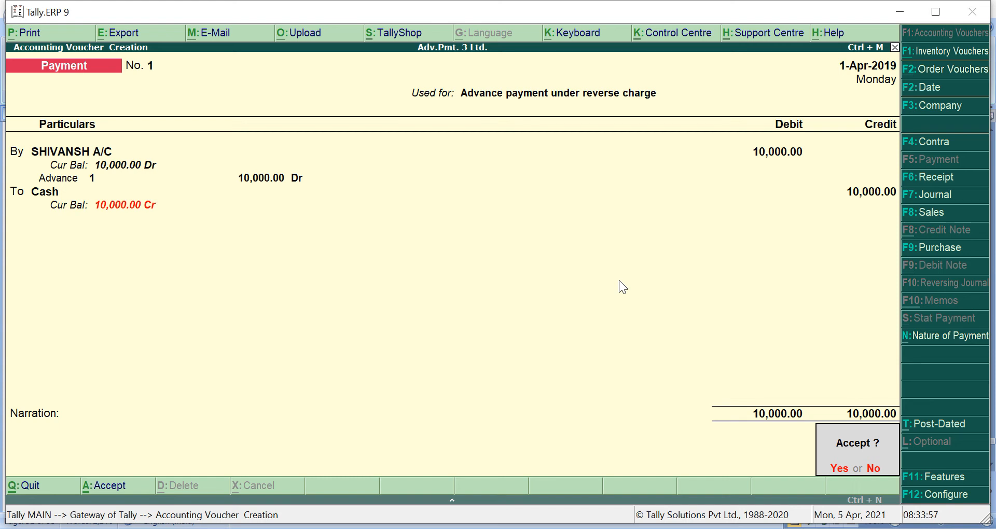
{"action": "key", "text": "Return"}
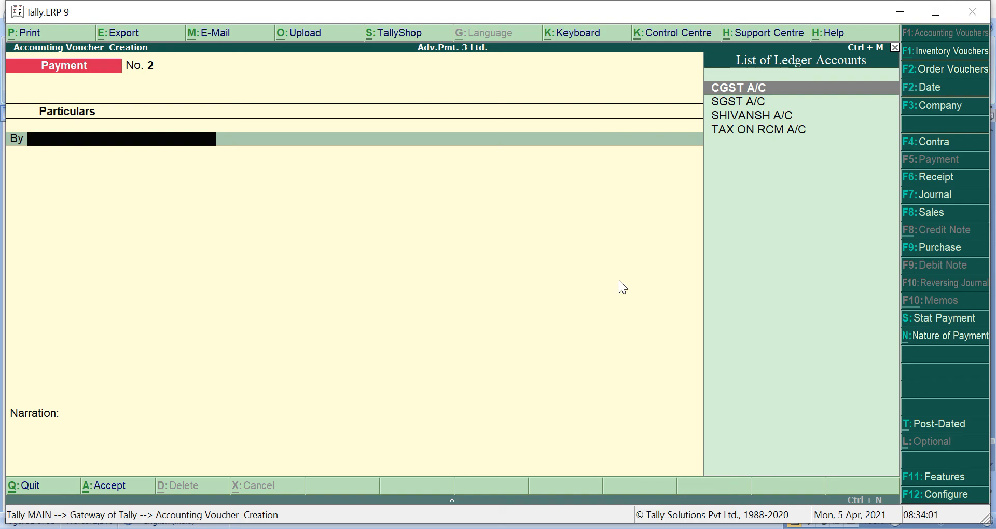
- Glance at the Word notes, then leave voucher entry for the Gateway of Tally
{"action": "key", "text": "alt+Tab"}
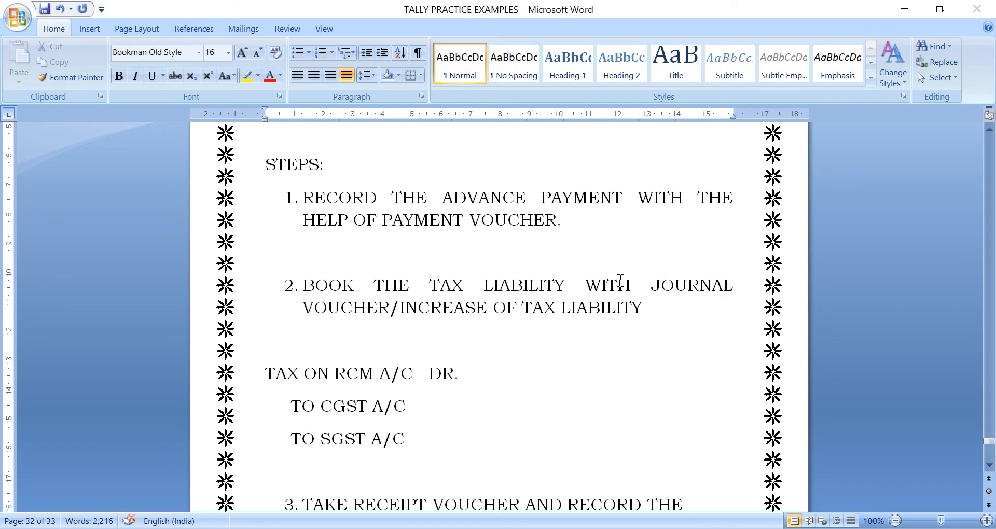
{"action": "key", "text": "alt+Tab"}
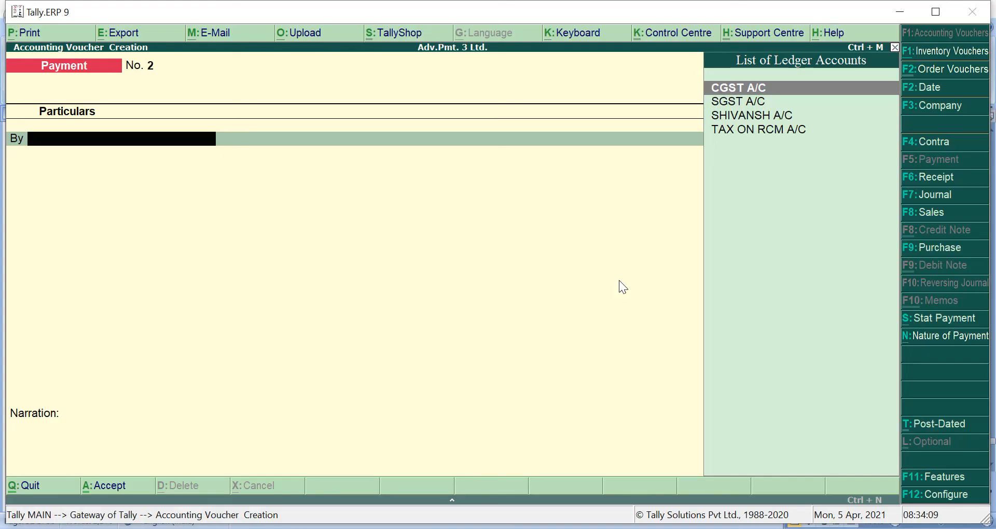
{"action": "key", "text": "Escape"}
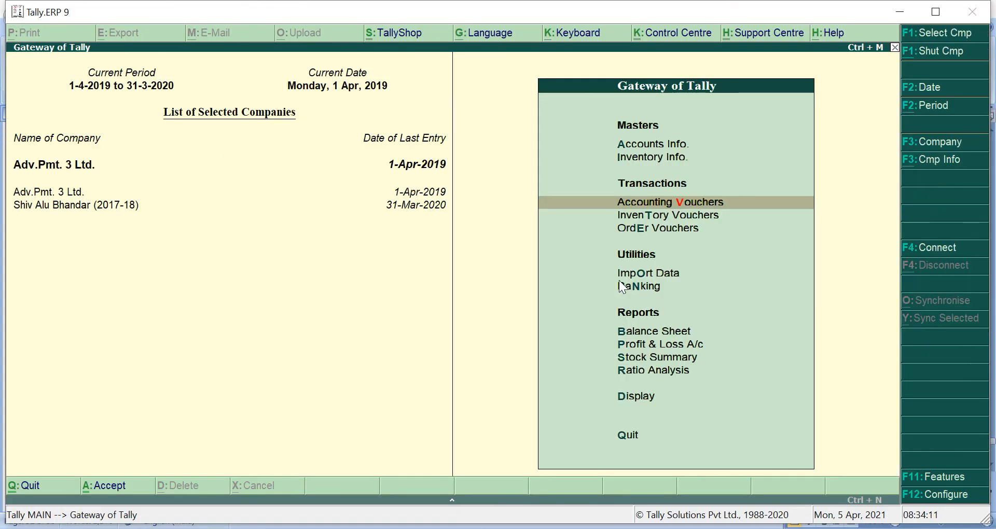
- Open GSTR-2 and drill into Amount Unadjusted Against Purchases for the party's 10,000.00 advance
{"action": "key", "text": "d"}
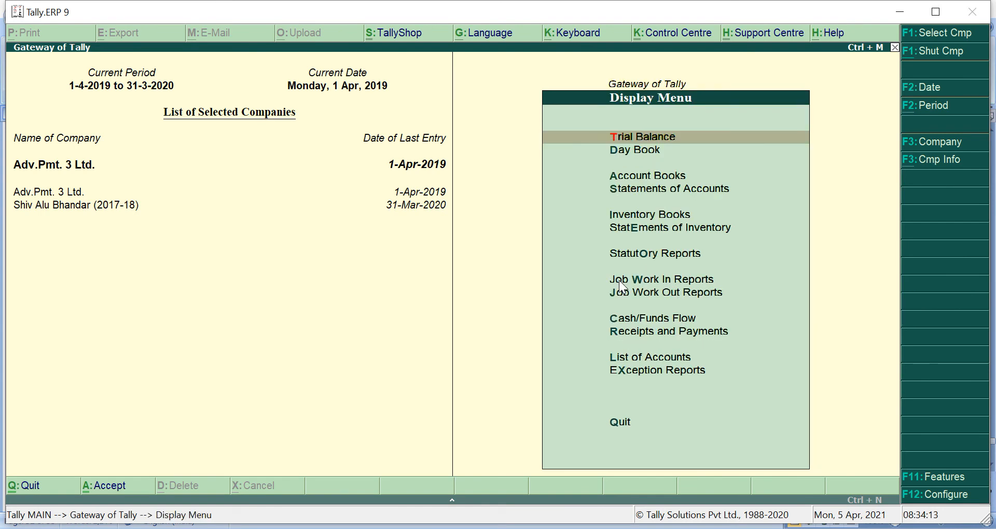
{"action": "key", "text": "Down"}
{"action": "key", "text": "Down"}
{"action": "key", "text": "Down"}
{"action": "key", "text": "Down"}
{"action": "key", "text": "Down"}
{"action": "key", "text": "Down"}
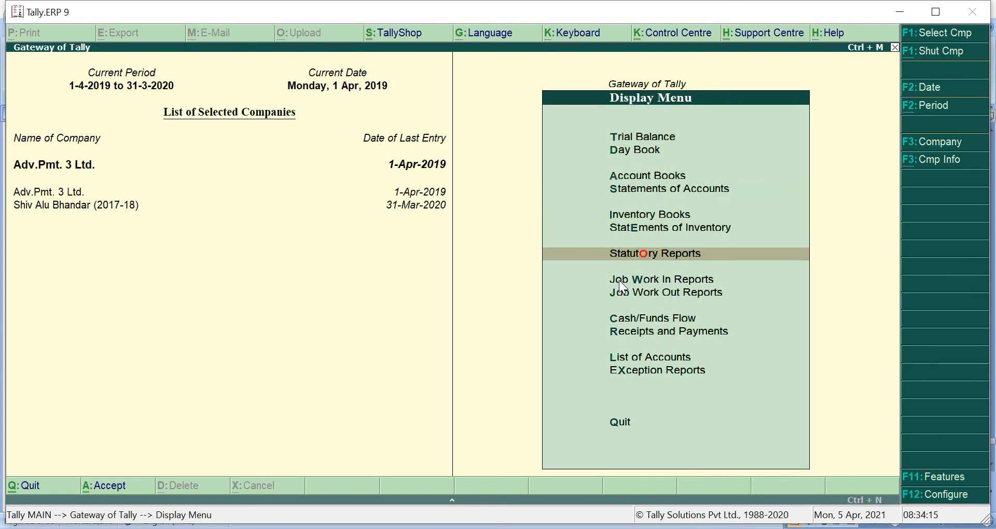
{"action": "key", "text": "Return"}
{"action": "key", "text": "Return"}
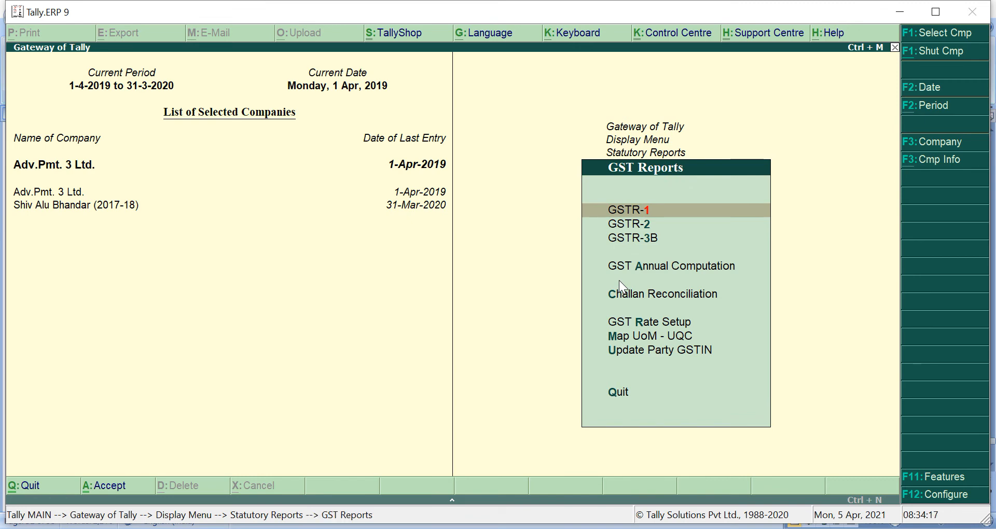
{"action": "key", "text": "Down"}
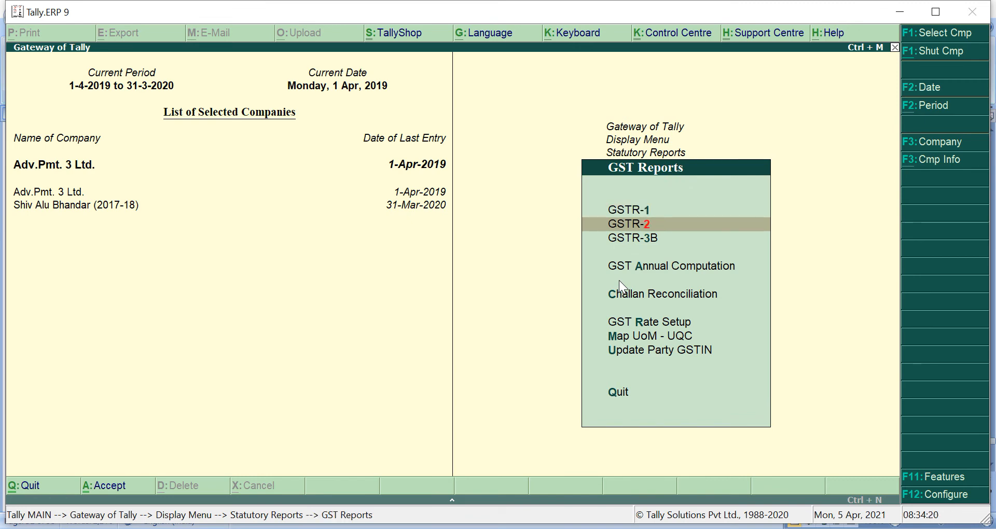
{"action": "key", "text": "Return"}
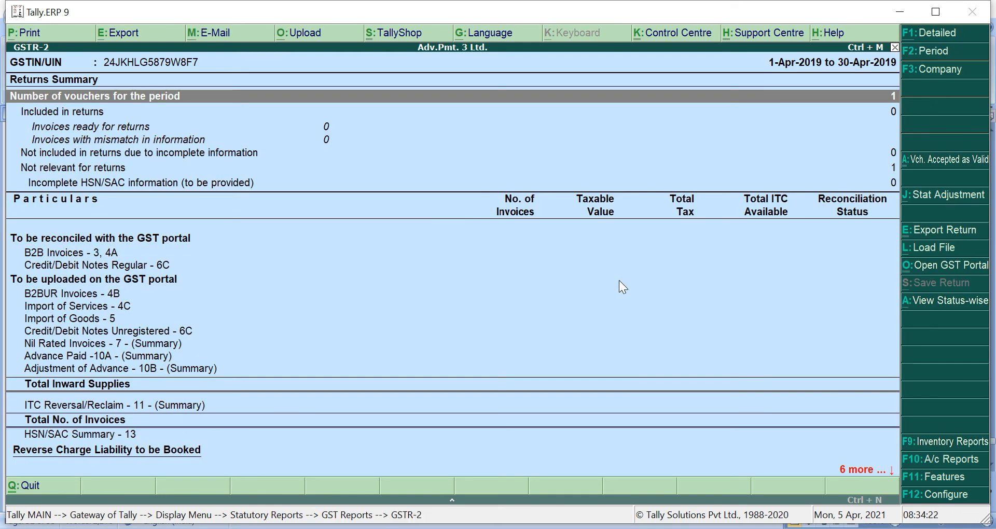
{"action": "key", "text": "Down"}
{"action": "key", "text": "Down"}
{"action": "key", "text": "Down"}
{"action": "key", "text": "Down"}
{"action": "key", "text": "Down"}
{"action": "key", "text": "Down"}
{"action": "key", "text": "Down"}
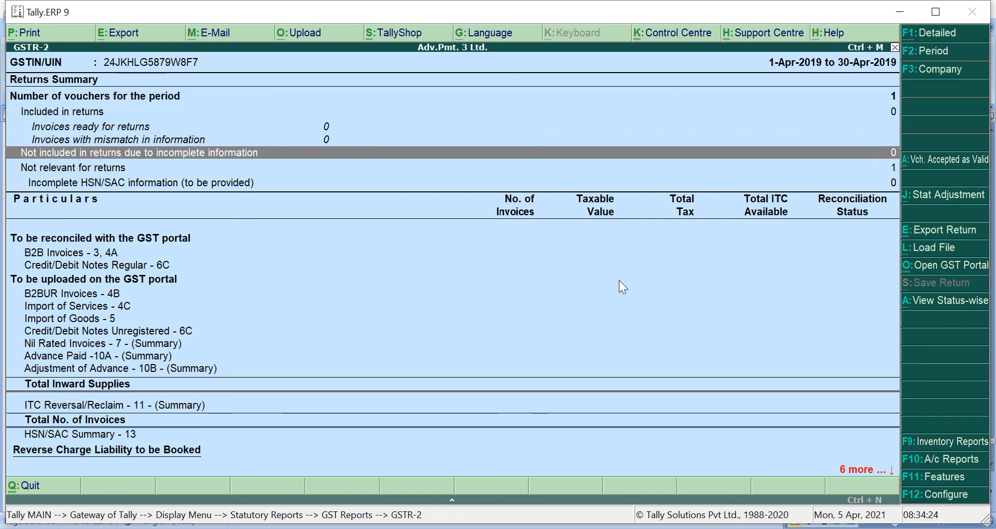
{"action": "key", "text": "Down"}
{"action": "key", "text": "Down"}
{"action": "key", "text": "Down"}
{"action": "key", "text": "Down"}
{"action": "key", "text": "Down"}
{"action": "key", "text": "Down"}
{"action": "key", "text": "Down"}
{"action": "key", "text": "Down"}
{"action": "key", "text": "Down"}
{"action": "key", "text": "Down"}
{"action": "key", "text": "Down"}
{"action": "key", "text": "Down"}
{"action": "key", "text": "Down"}
{"action": "key", "text": "Down"}
{"action": "key", "text": "Down"}
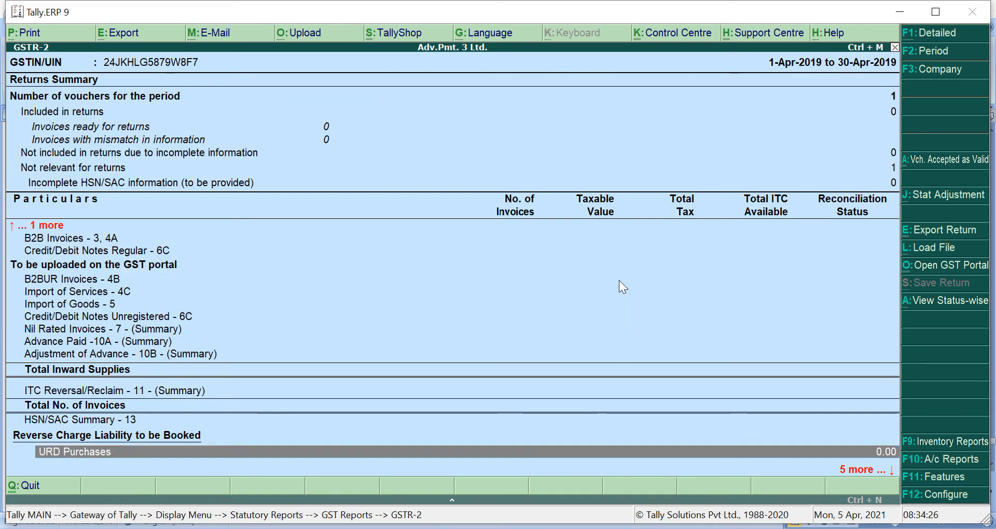
{"action": "key", "text": "Up"}
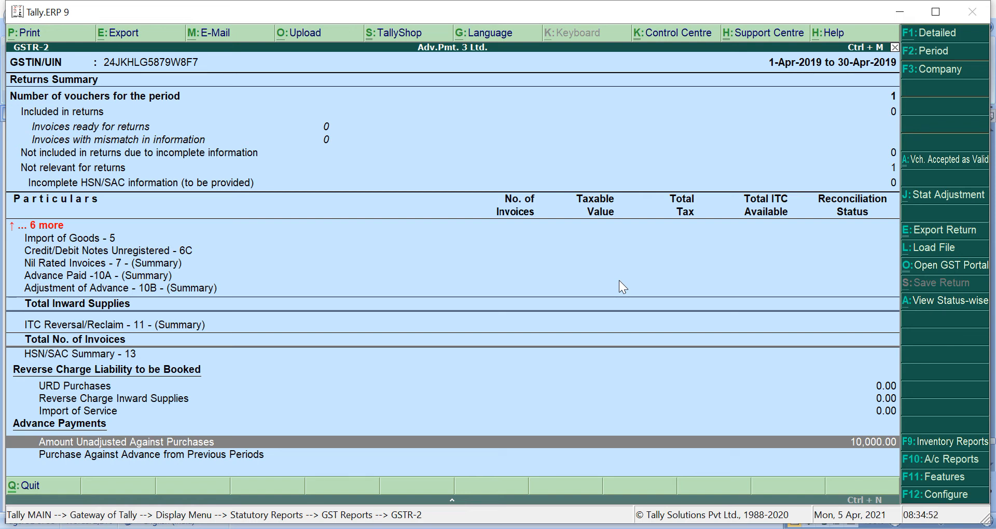
{"action": "key", "text": "Return"}
{"action": "key", "text": "Return"}
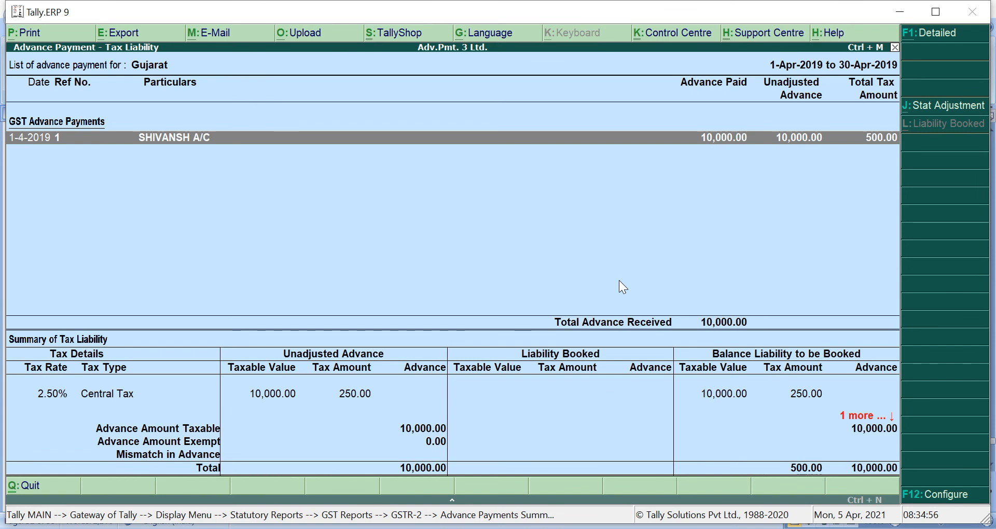
- Review the 250.00 Central and State Tax rows for the party's advance, then switch to the Word notes
{"action": "key", "text": "Down"}
{"action": "key", "text": "Down"}
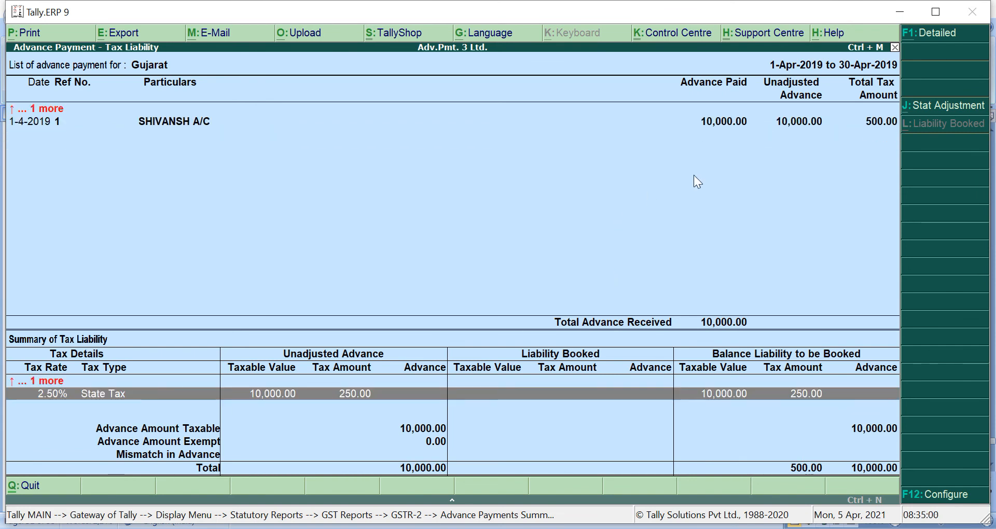
{"action": "left_click", "coordinate": [771, 124]}
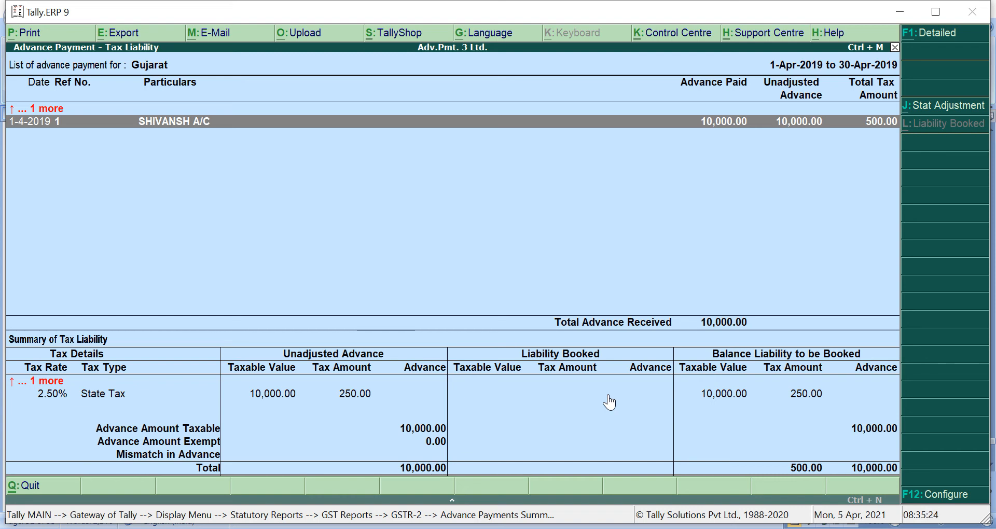
{"action": "key", "text": "alt+Tab"}
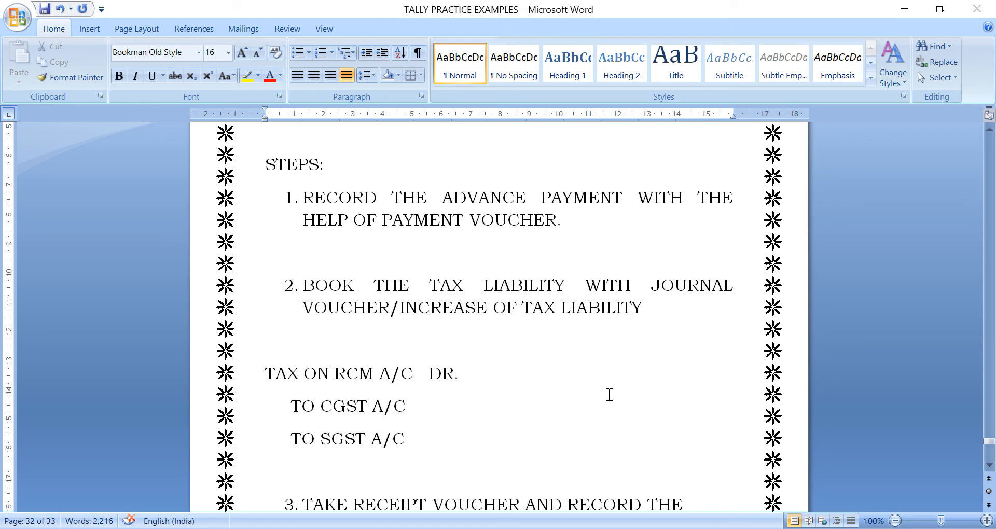
- Switch from Word back to Tally's Advance Payment – Tax Liability report
{"action": "key", "text": "alt+Tab"}
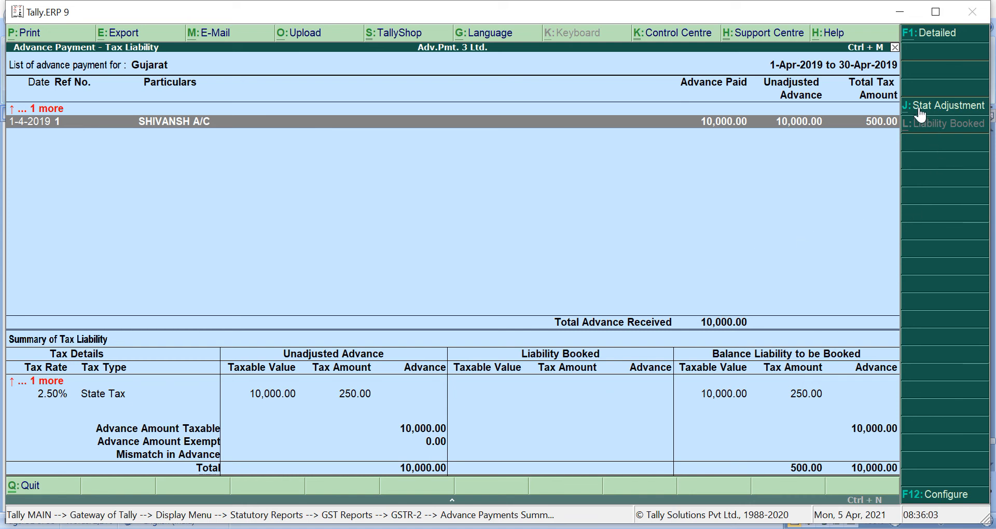
- Start a J: Stat Adjustment journal for Advances Paid under Reverse Charge
{"action": "left_click", "coordinate": [960, 108]}
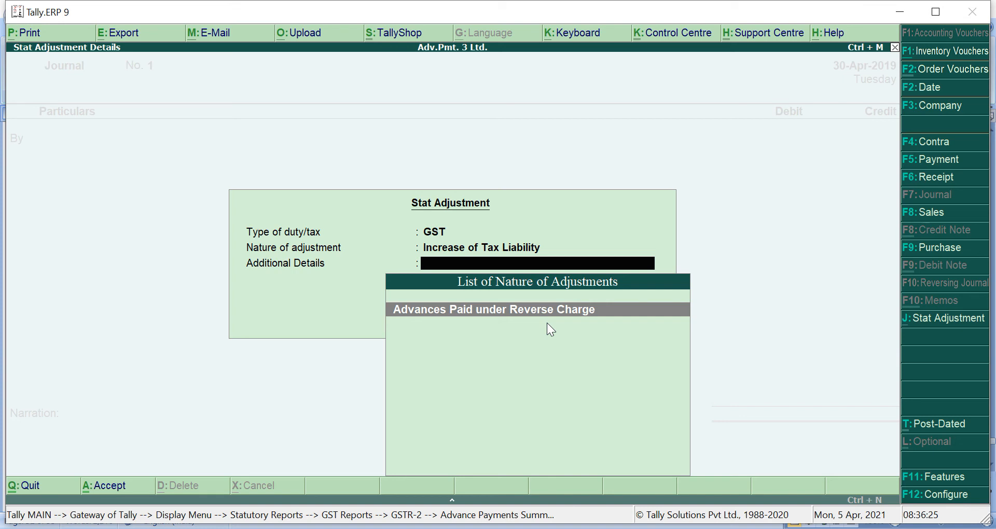
{"action": "key", "text": "Return"}
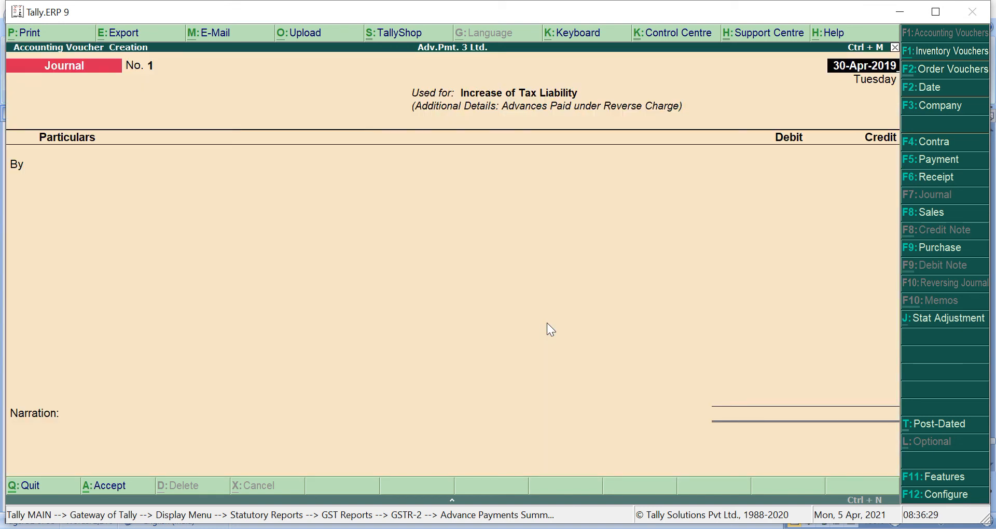
- Date the journal 1-May-2019 and debit CGST A/C with 250
{"action": "type", "text": "1-5"}
{"action": "key", "text": "Return"}
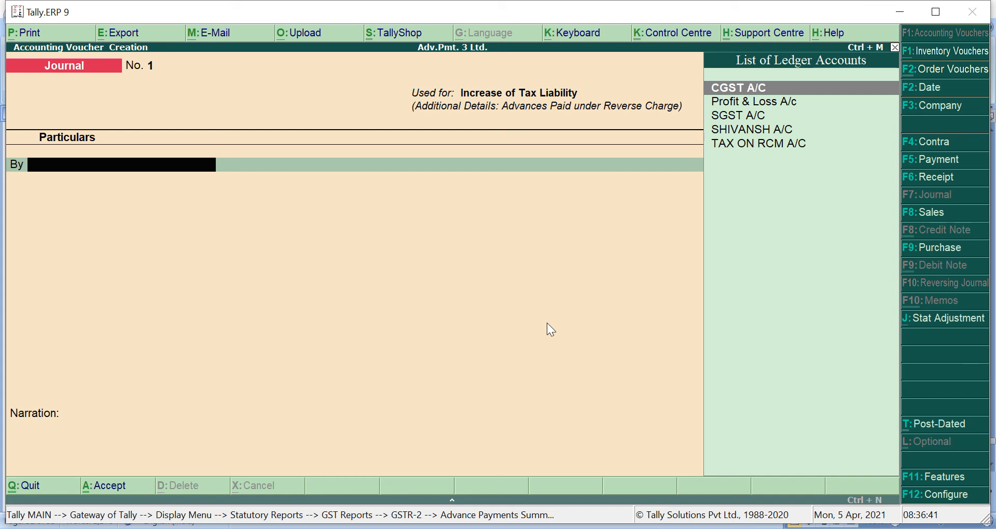
{"action": "key", "text": "Return"}
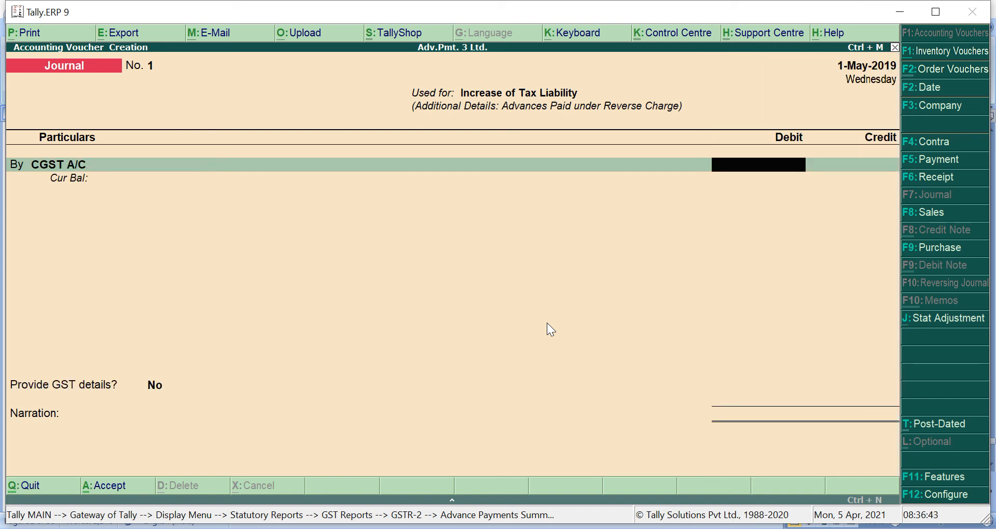
{"action": "type", "text": "250"}
{"action": "key", "text": "Return"}
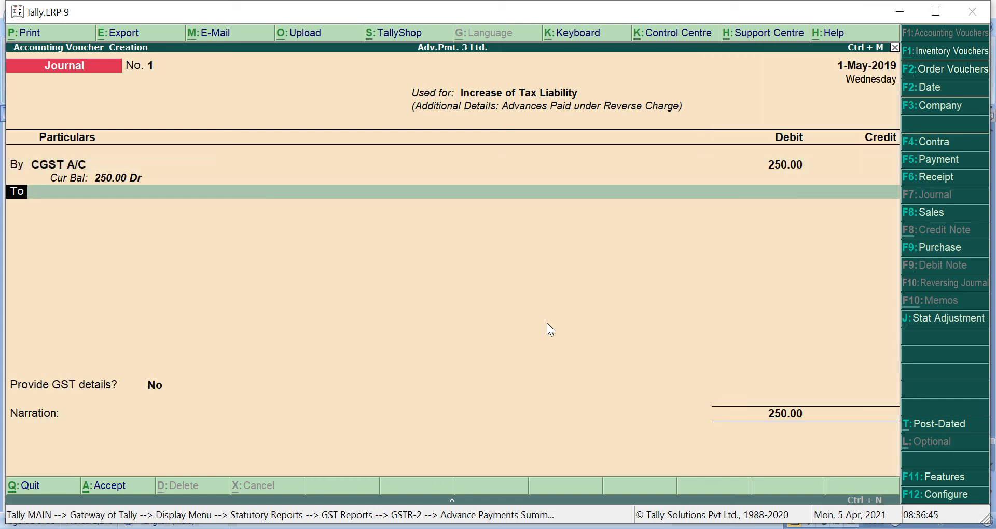
- Add a 250 debit to SGST A/C, then compare the entry against the Word notes
{"action": "type", "text": "B"}
{"action": "key", "text": "Return"}
{"action": "key", "text": "Down"}
{"action": "key", "text": "Down"}
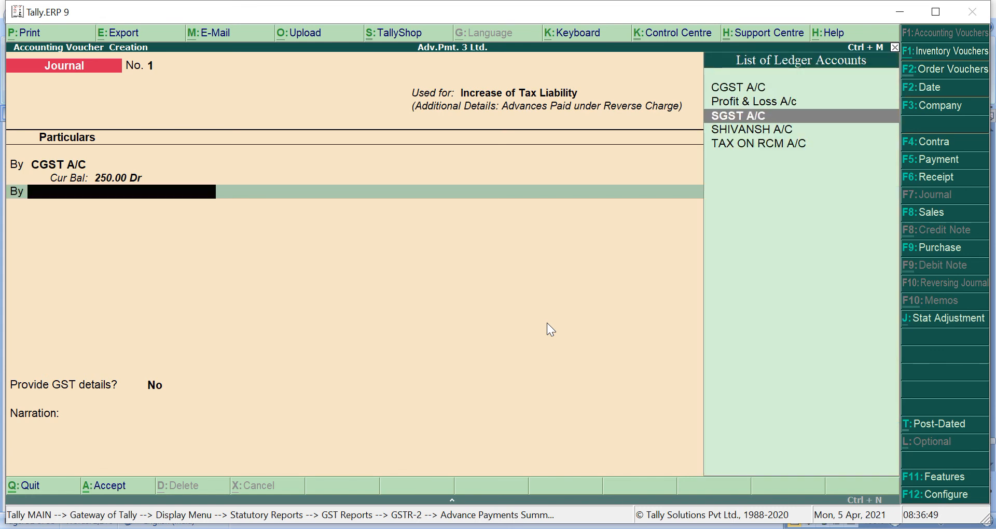
{"action": "key", "text": "Return"}
{"action": "type", "text": "250"}
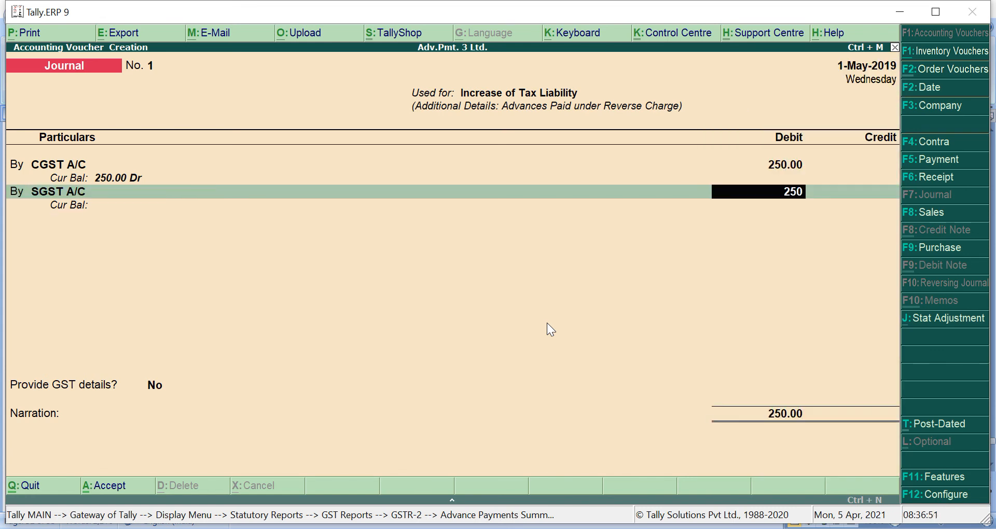
{"action": "key", "text": "Return"}
{"action": "key", "text": "Return"}
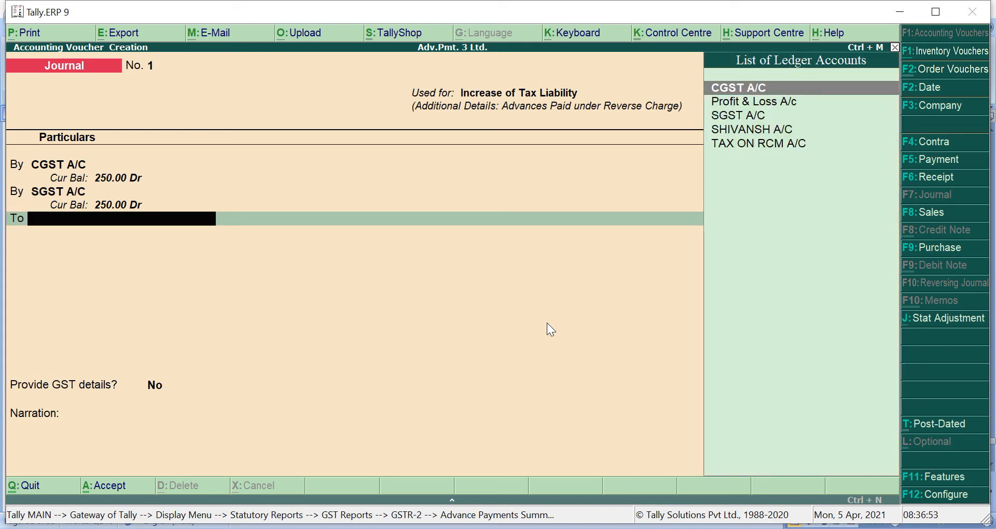
{"action": "key", "text": "Down"}
{"action": "key", "text": "Down"}
{"action": "key", "text": "Down"}
{"action": "key", "text": "Down"}
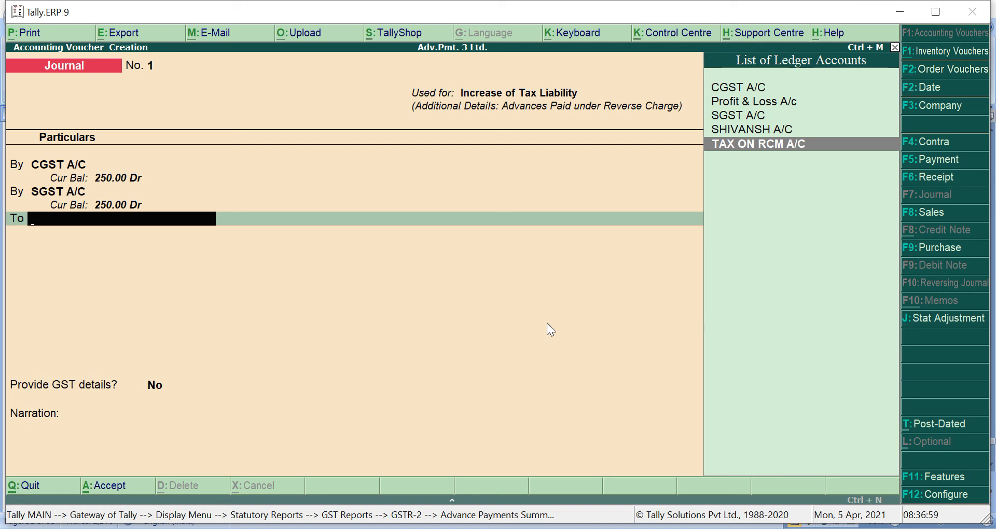
{"action": "key", "text": "alt+Tab"}
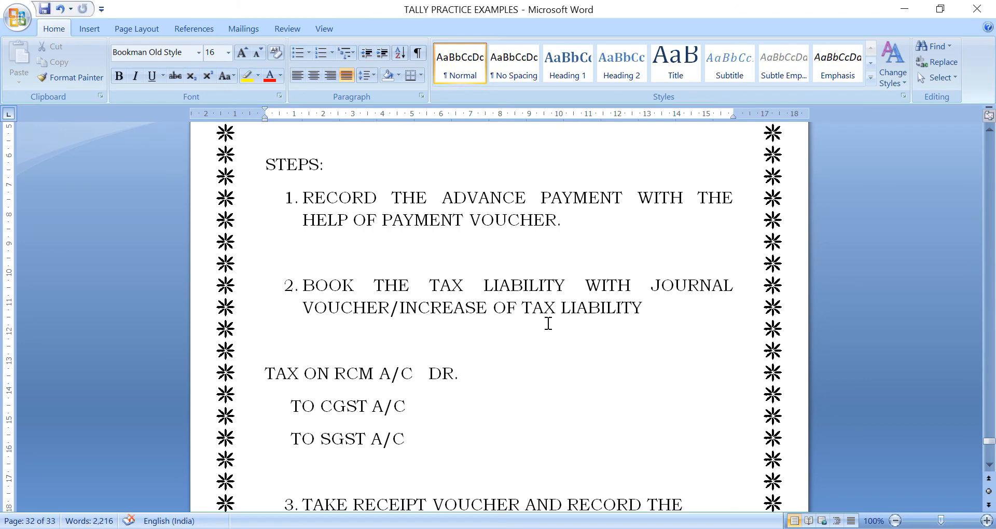
{"action": "key", "text": "alt+Tab"}
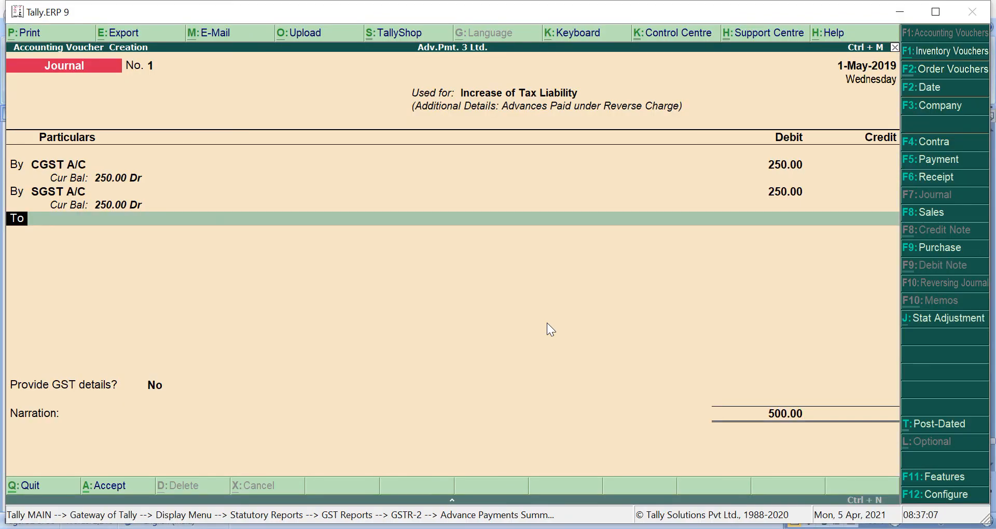
- Replace the first line with a 500 debit to TAX ON RCM A/C
{"action": "key", "text": "BackSpace"}
{"action": "key", "text": "BackSpace"}
{"action": "key", "text": "BackSpace"}
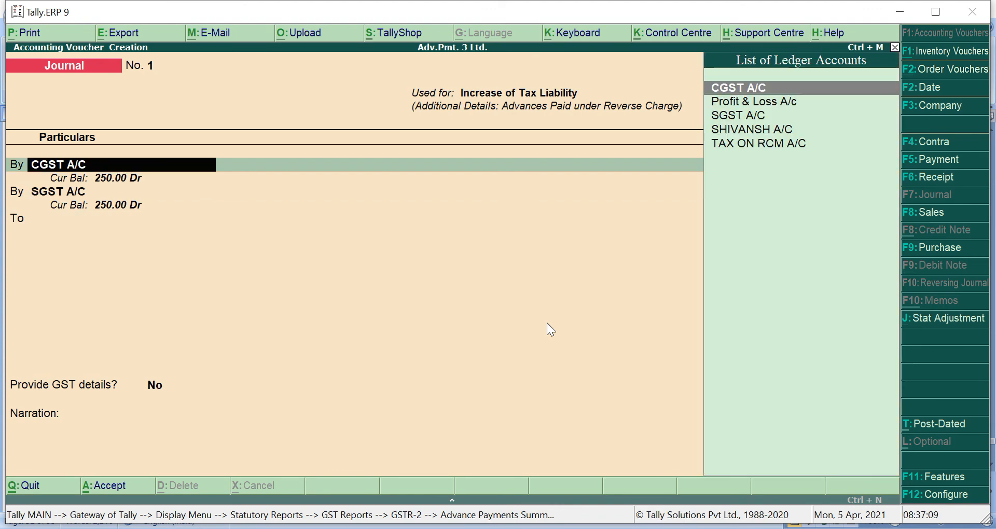
{"action": "key", "text": "Down"}
{"action": "key", "text": "Down"}
{"action": "key", "text": "Down"}
{"action": "key", "text": "Down"}
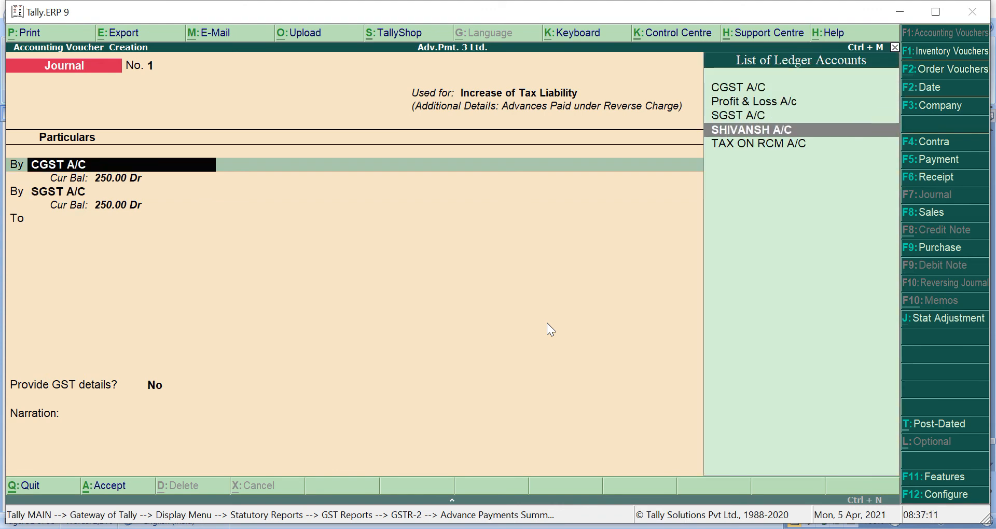
{"action": "key", "text": "Return"}
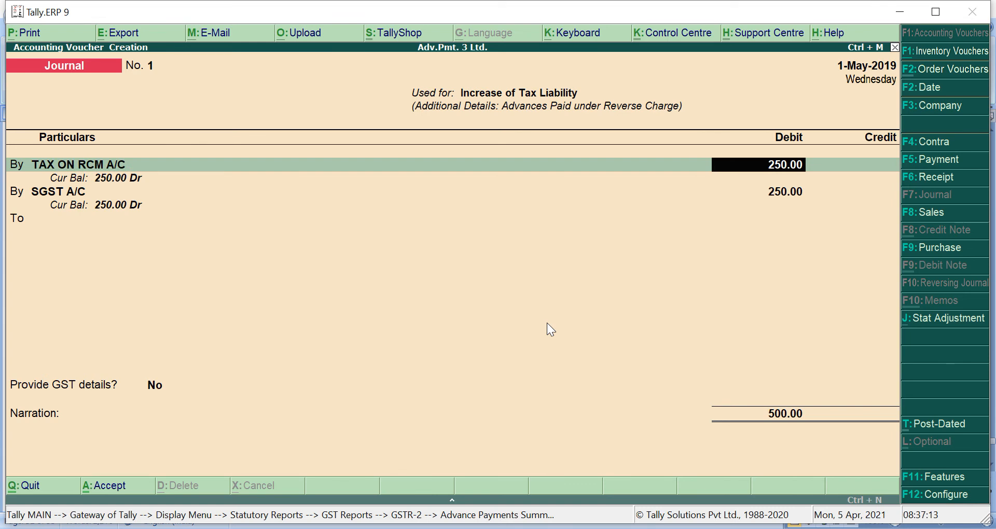
{"action": "type", "text": "500"}
{"action": "key", "text": "Return"}
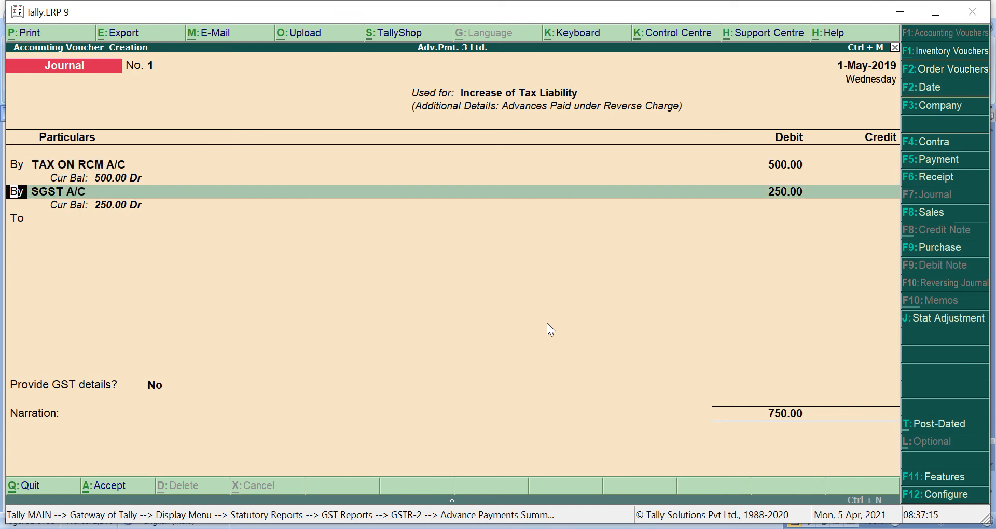
- Credit SGST A/C 250.00 at a 2.50% rate on a 10,000 taxable value
{"action": "type", "text": "t"}
{"action": "key", "text": "Return"}
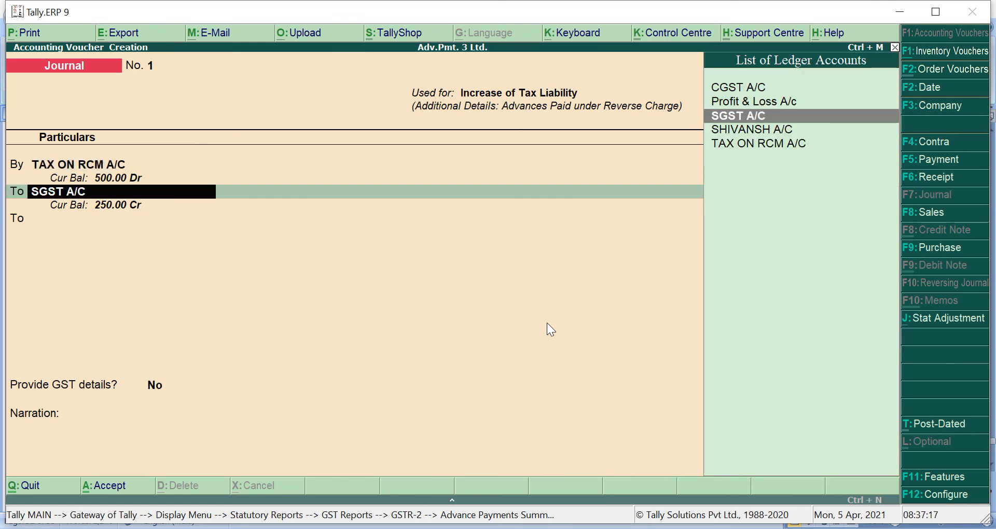
{"action": "key", "text": "Return"}
{"action": "type", "text": "2.5"}
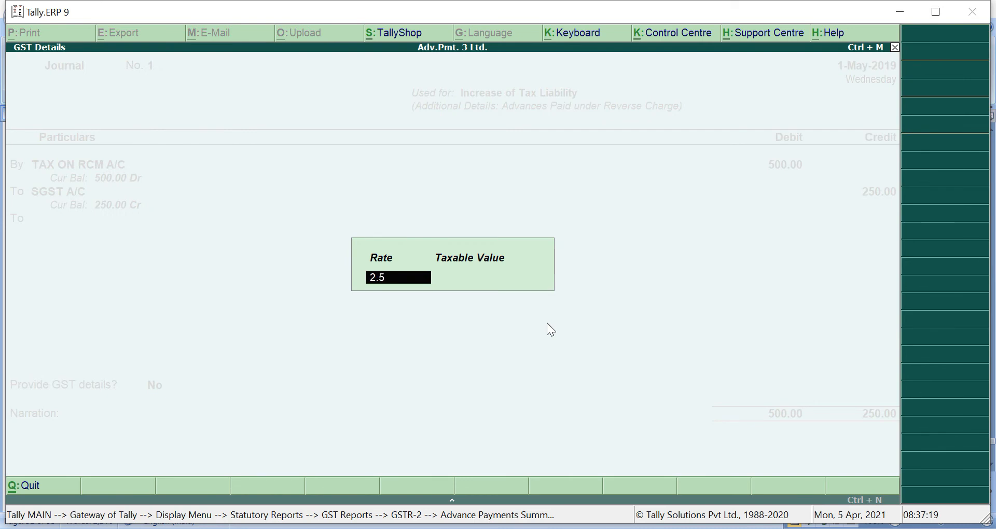
{"action": "key", "text": "Return"}
{"action": "type", "text": "10000"}
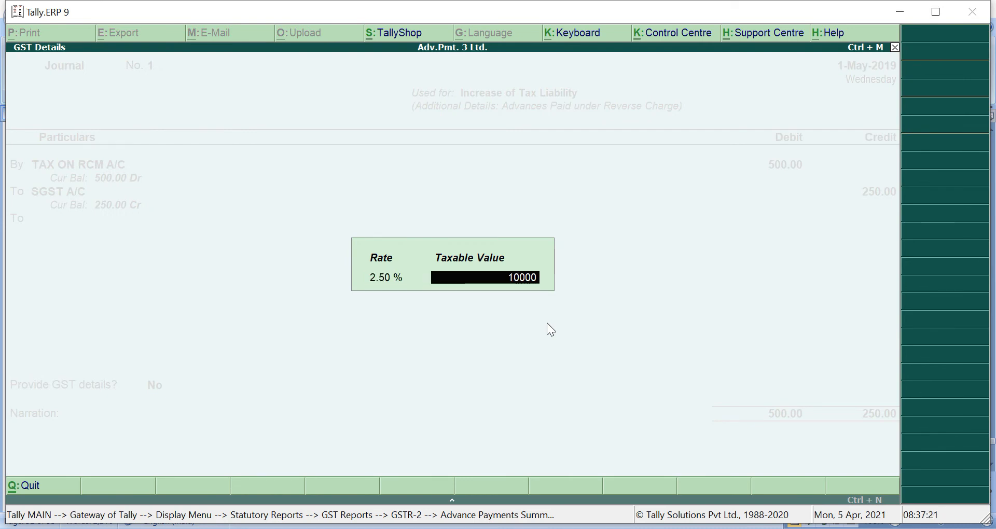
{"action": "key", "text": "Return"}
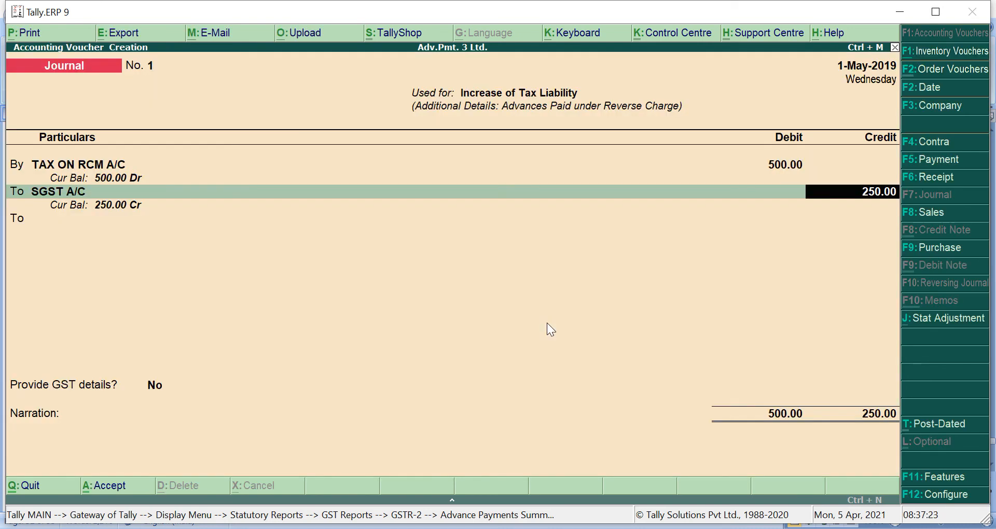
{"action": "key", "text": "Return"}
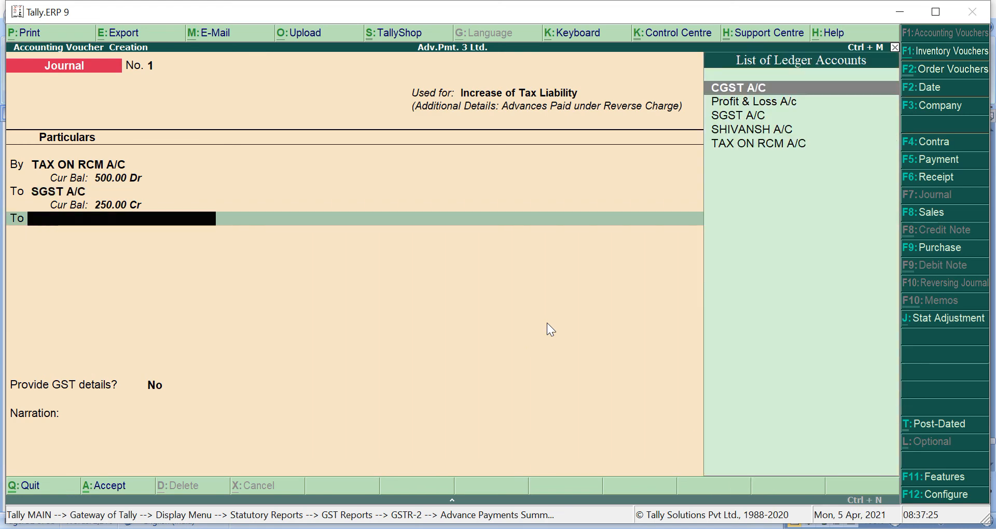
- Credit CGST A/C 250.00 with the same rate and taxable value
{"action": "type", "text": "C"}
{"action": "key", "text": "Return"}
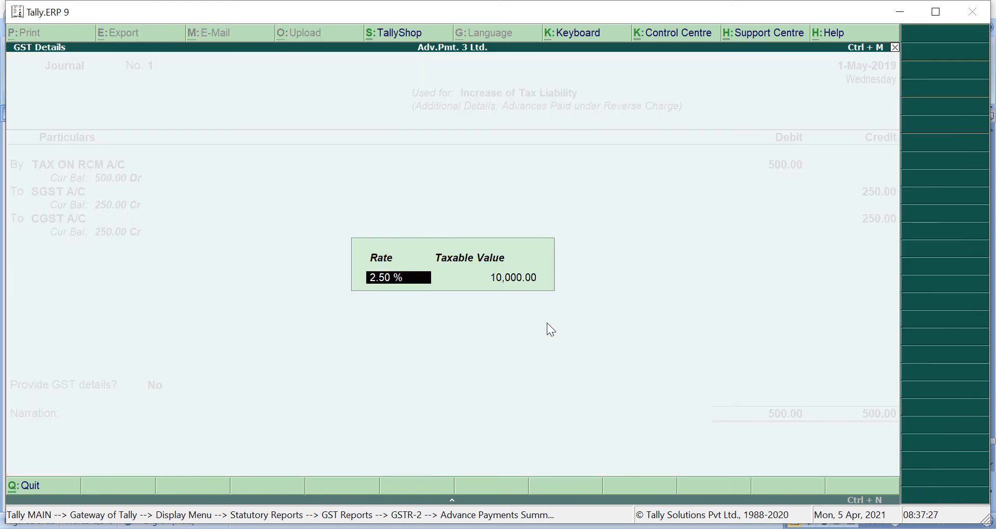
{"action": "key", "text": "Return"}
{"action": "key", "text": "Return"}
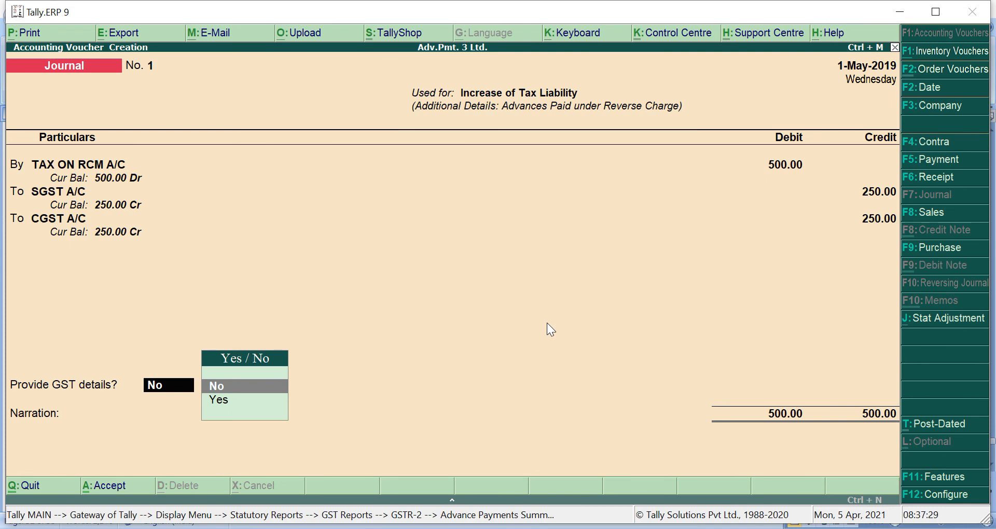
- Add GST advance details with the party ledger and Gujarat as place of supply, then save the journal
{"action": "key", "text": "Down"}
{"action": "key", "text": "Return"}
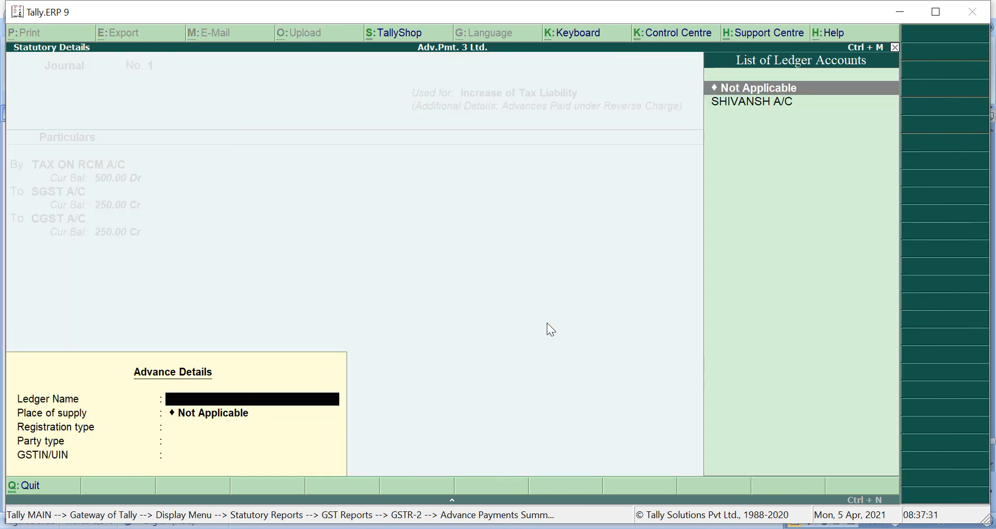
{"action": "key", "text": "Down"}
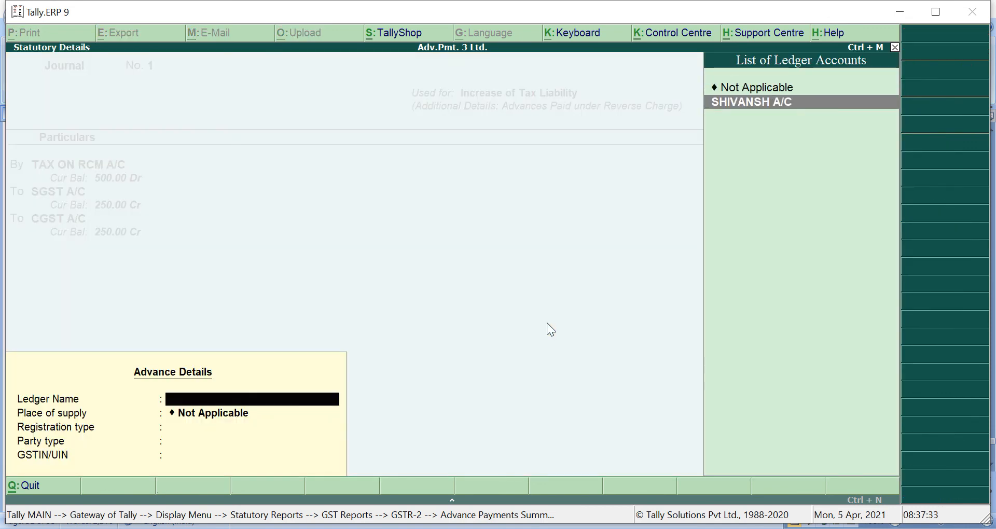
{"action": "key", "text": "Return"}
{"action": "key", "text": "Return"}
{"action": "key", "text": "Return"}
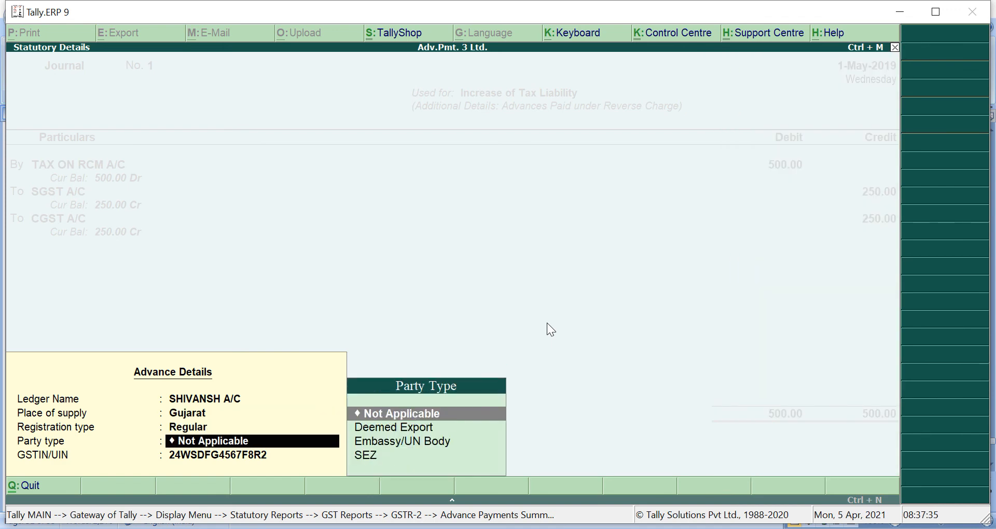
{"action": "key", "text": "Return"}
{"action": "key", "text": "Return"}
{"action": "key", "text": "Return"}
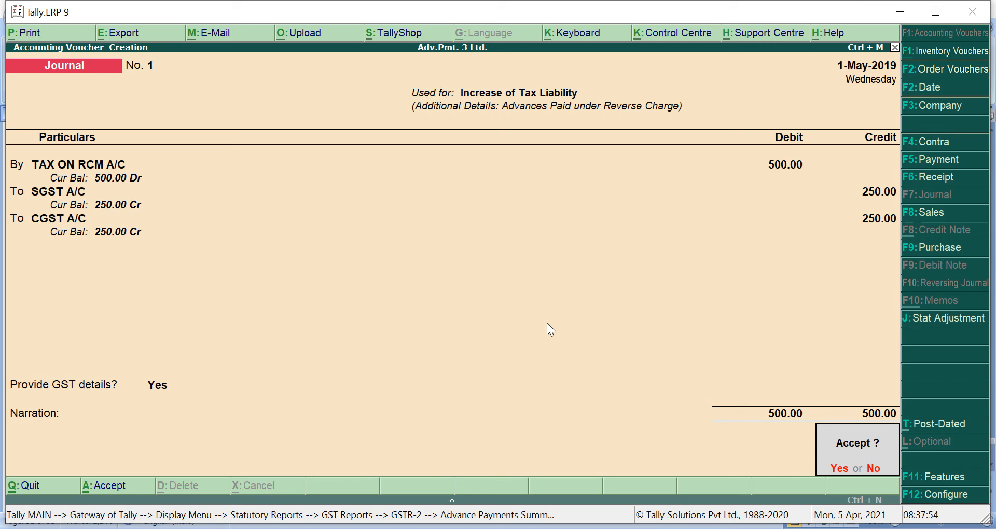
{"action": "key", "text": "Return"}
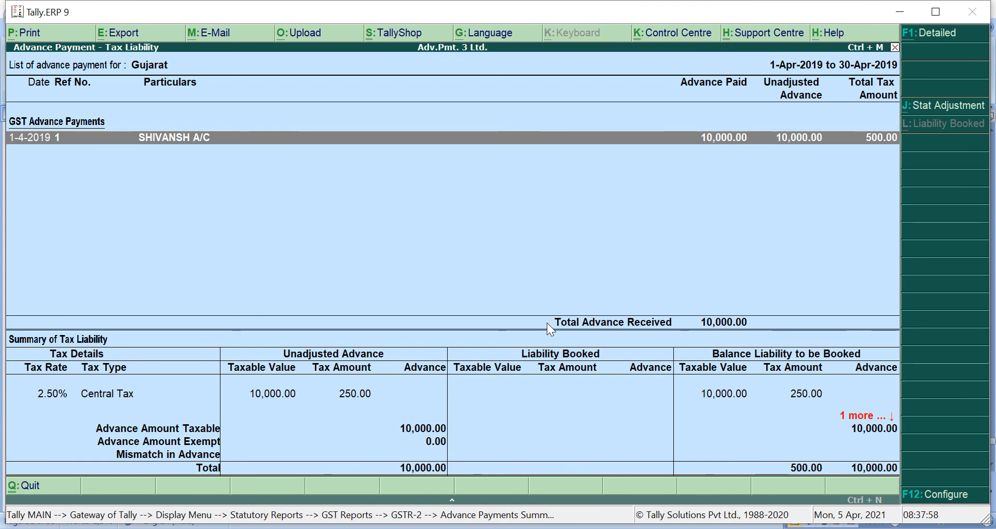
- Recheck GSTR-2's Advance Payments Summary and Gujarat's 500.00 tax liability, then return to GST Reports
{"action": "key", "text": "Escape"}
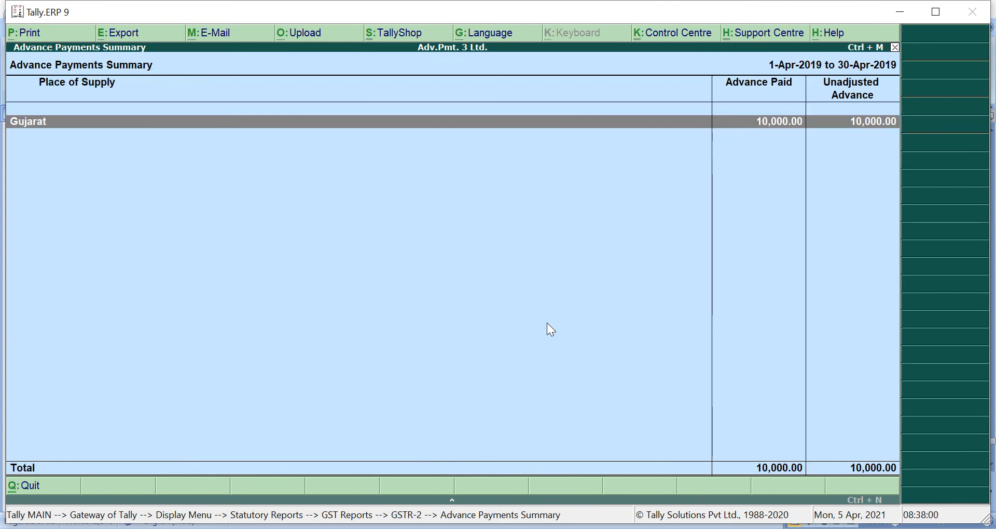
{"action": "key", "text": "Escape"}
{"action": "key", "text": "Return"}
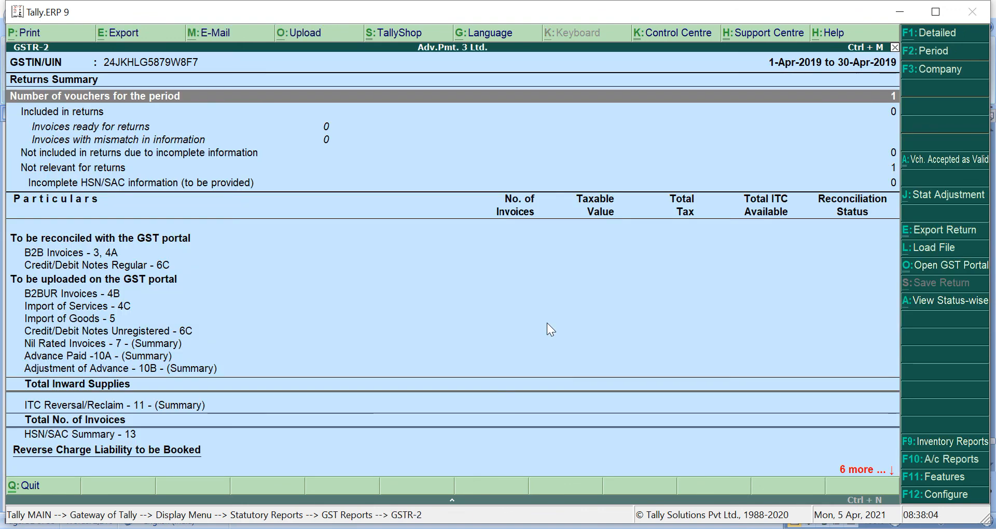
{"action": "key", "text": "Down"}
{"action": "key", "text": "Down"}
{"action": "key", "text": "Down"}
{"action": "key", "text": "Down"}
{"action": "key", "text": "Down"}
{"action": "key", "text": "Down"}
{"action": "key", "text": "Down"}
{"action": "key", "text": "Down"}
{"action": "key", "text": "Down"}
{"action": "key", "text": "Down"}
{"action": "key", "text": "Down"}
{"action": "key", "text": "Down"}
{"action": "key", "text": "Down"}
{"action": "key", "text": "Down"}
{"action": "key", "text": "Down"}
{"action": "key", "text": "Down"}
{"action": "key", "text": "Down"}
{"action": "key", "text": "Down"}
{"action": "key", "text": "Down"}
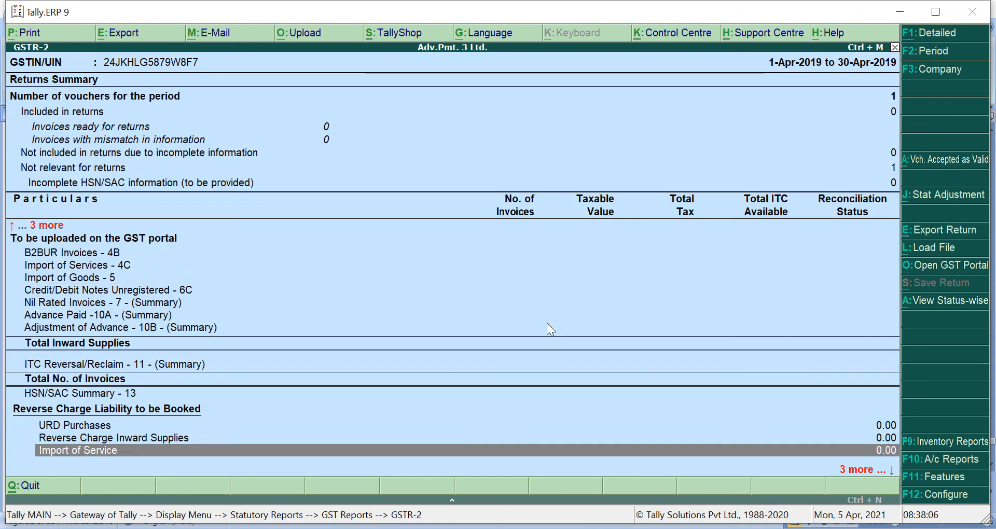
{"action": "key", "text": "Up"}
{"action": "key", "text": "Return"}
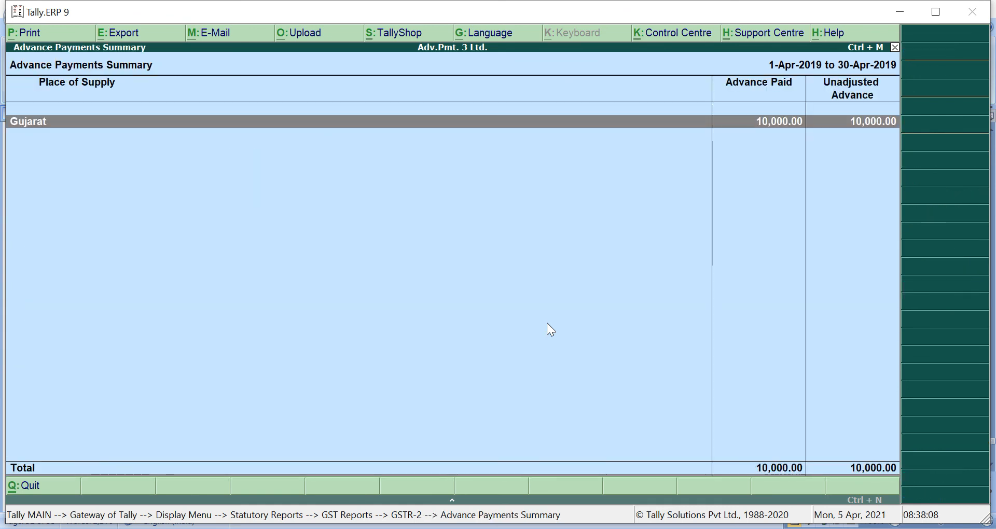
{"action": "key", "text": "Return"}
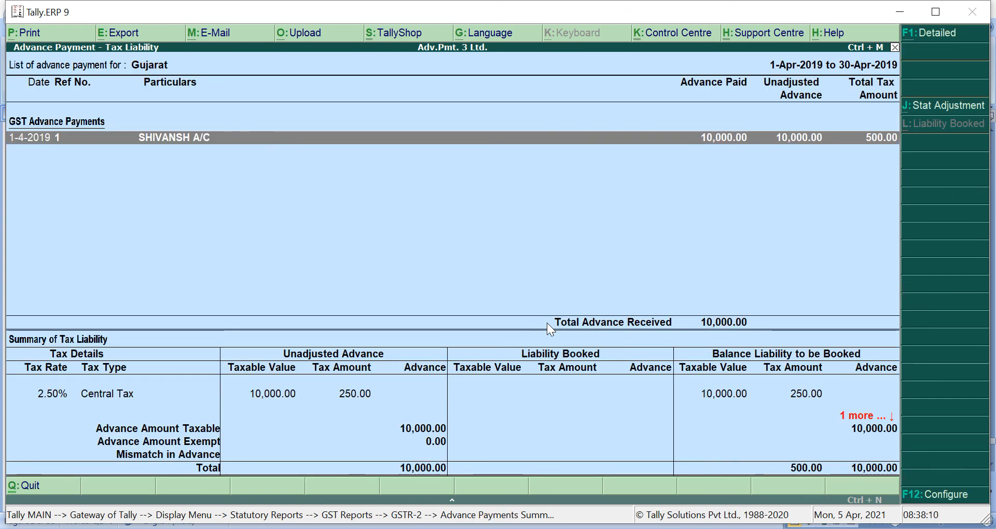
{"action": "key", "text": "Escape"}
{"action": "key", "text": "Escape"}
{"action": "key", "text": "Escape"}
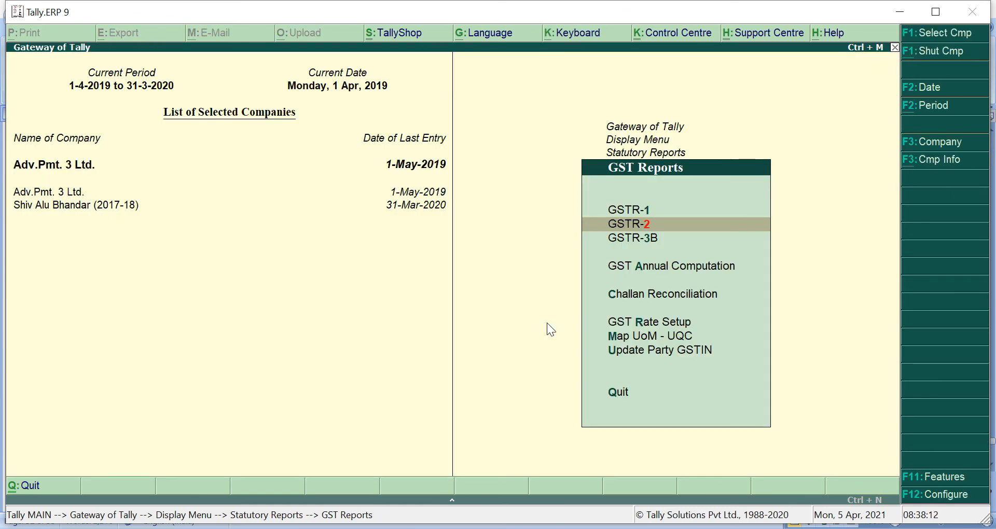
- Open the detailed Balance Sheet as at 1-May-2019, showing TAX ON RCM A/C at (-)500.00
{"action": "key", "text": "Escape"}
{"action": "key", "text": "Escape"}
{"action": "key", "text": "Escape"}
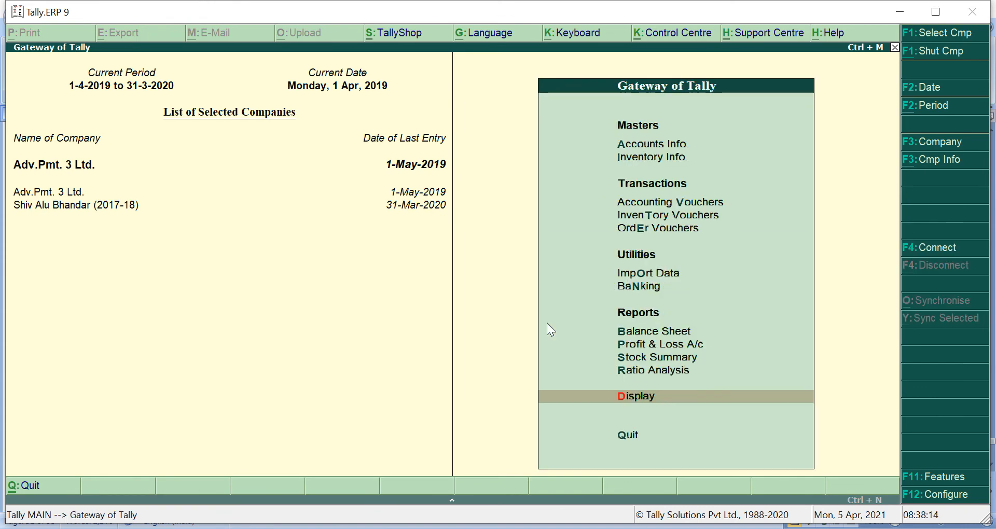
{"action": "key", "text": "b"}
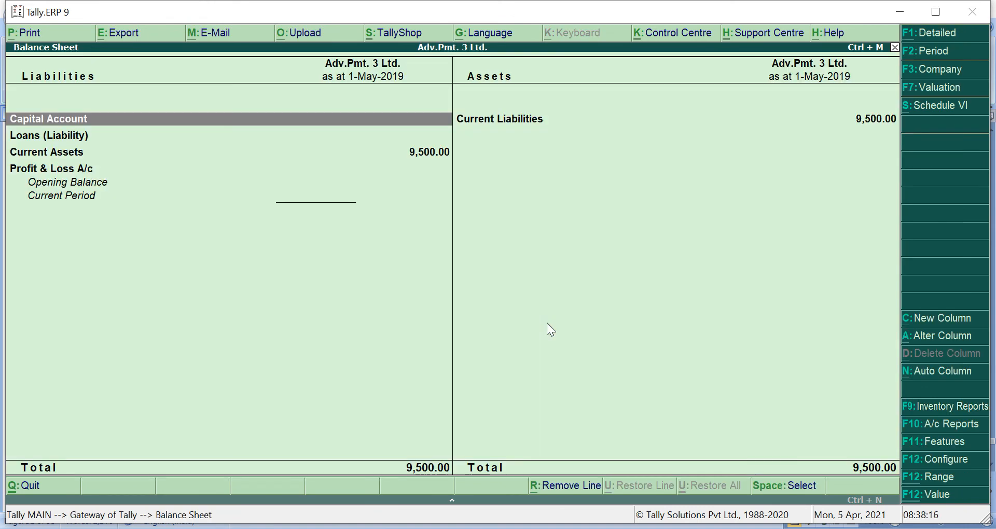
{"action": "left_click", "coordinate": [934, 34]}
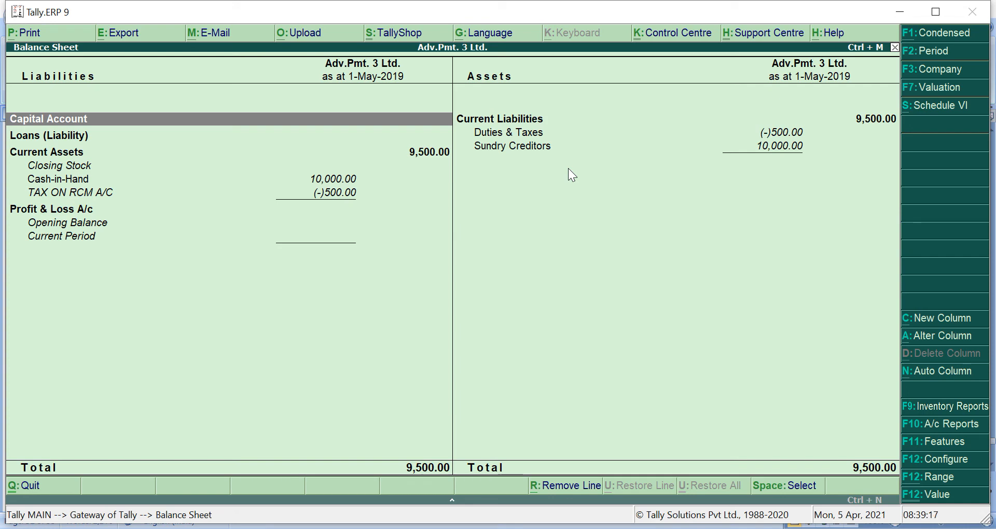
- Switch from the Tally balance sheet to the Word document of practice steps
{"action": "key", "text": "alt+Tab"}
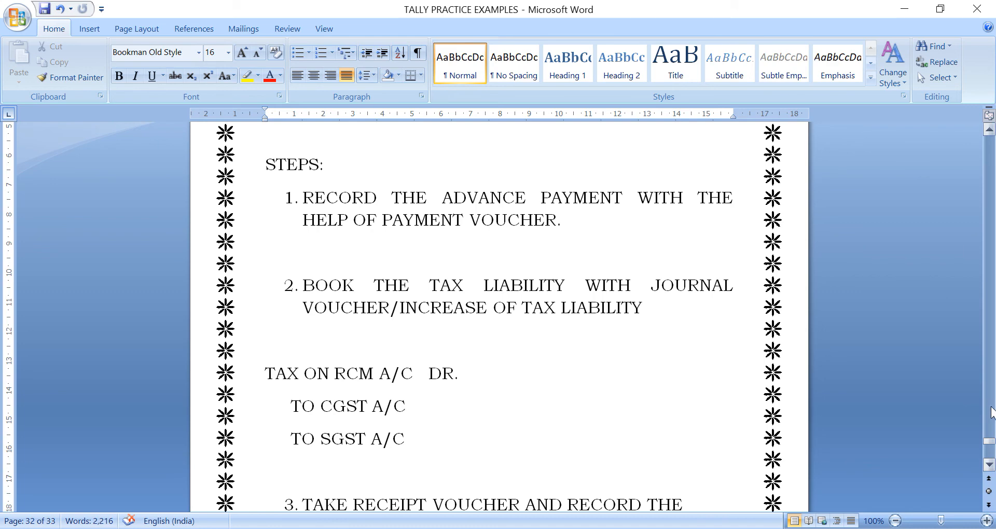
- Read practice steps 1–3, through recording the advance refund, then return to Tally's balance sheet
{"action": "mouse_move", "coordinate": [991, 442]}
{"action": "left_mouse_down"}
{"action": "mouse_move", "coordinate": [990, 425]}
{"action": "mouse_move", "coordinate": [989, 445]}
{"action": "left_mouse_up"}
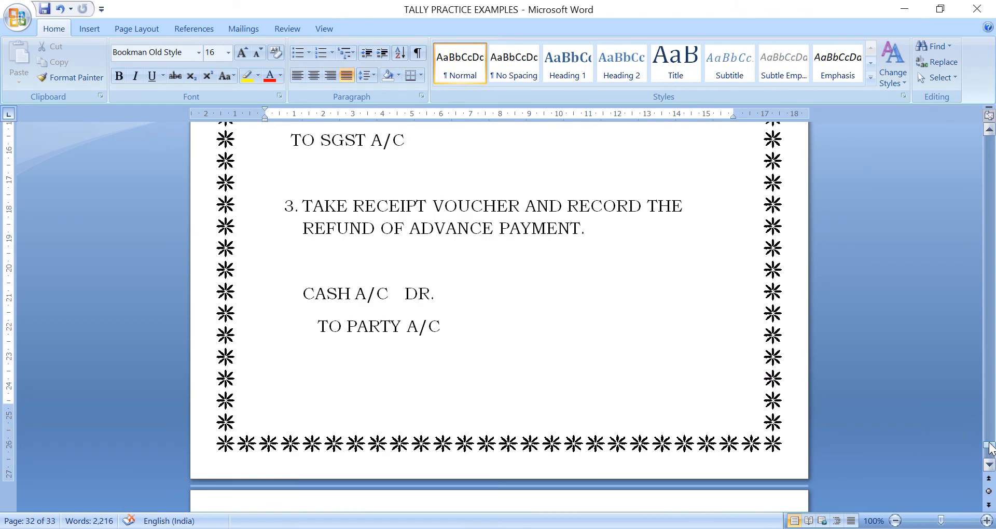
{"action": "key", "text": "alt+Tab"}
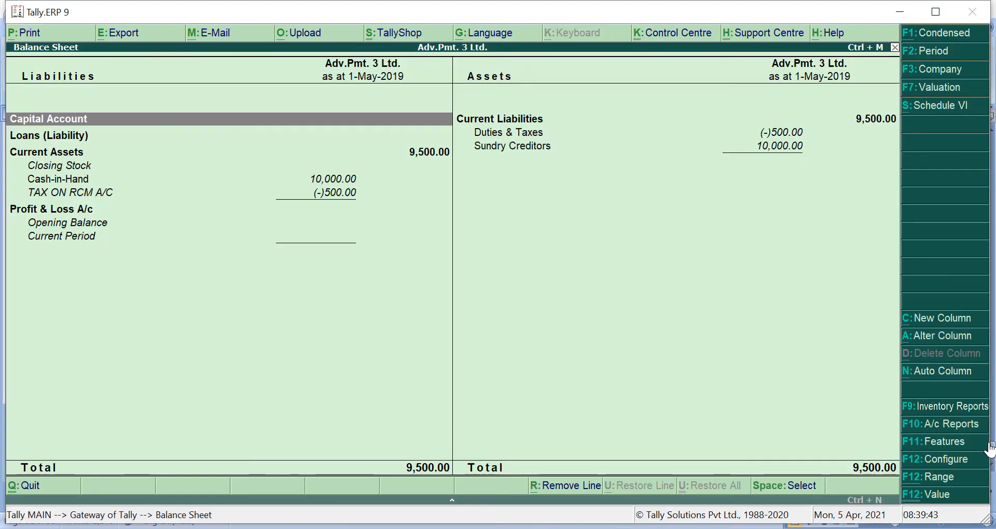
- Leave the balance sheet and start Receipt voucher No. 1 from Accounting Vouchers
{"action": "key", "text": "Escape"}
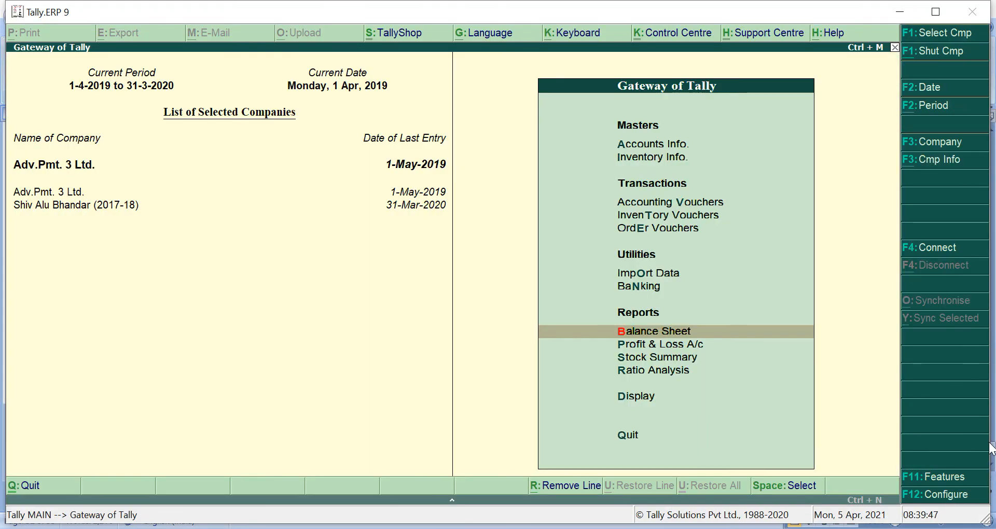
{"action": "key", "text": "v"}
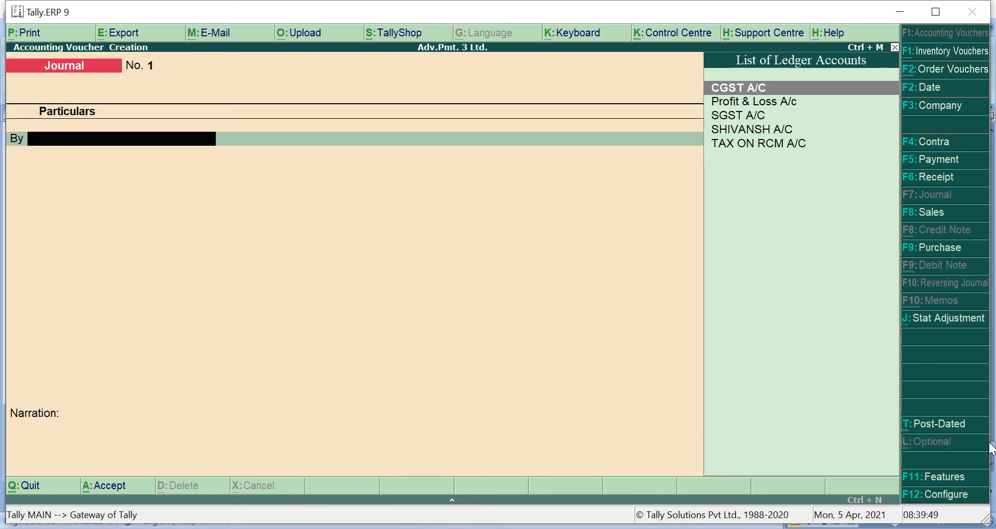
{"action": "left_click", "coordinate": [941, 177]}
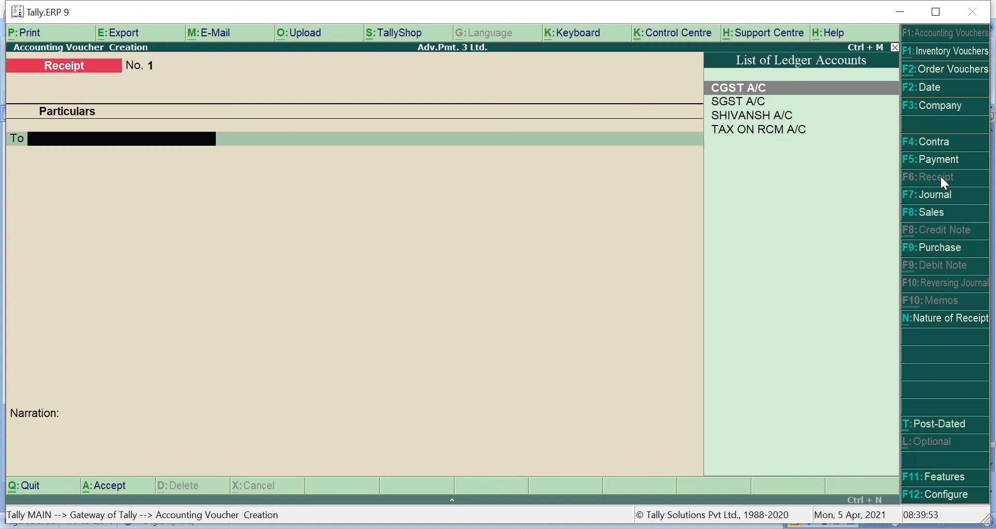
- Set the receipt's nature to Refund of Advance Payment and credit the party account
{"action": "left_click", "coordinate": [942, 318]}
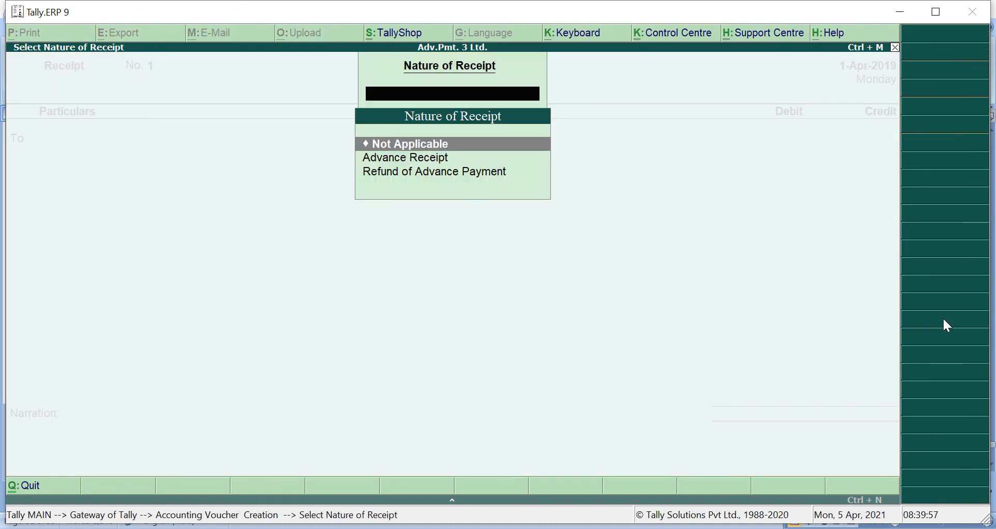
{"action": "key", "text": "Down"}
{"action": "key", "text": "Down"}
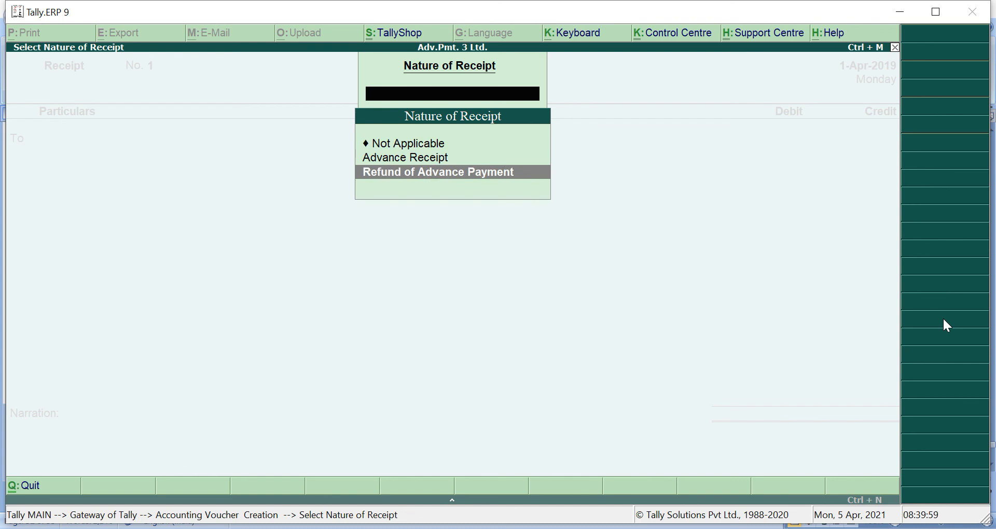
{"action": "key", "text": "Return"}
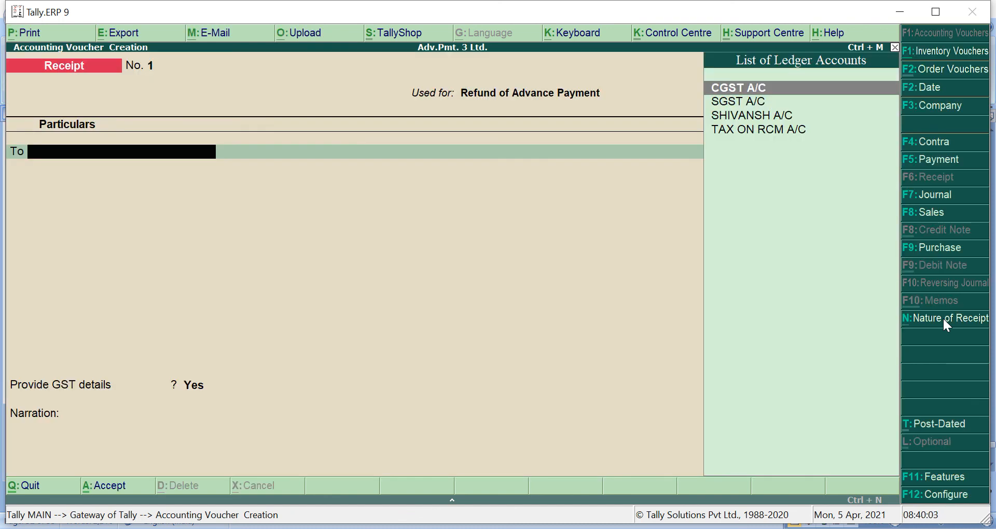
{"action": "key", "text": "Down"}
{"action": "key", "text": "Down"}
{"action": "key", "text": "Return"}
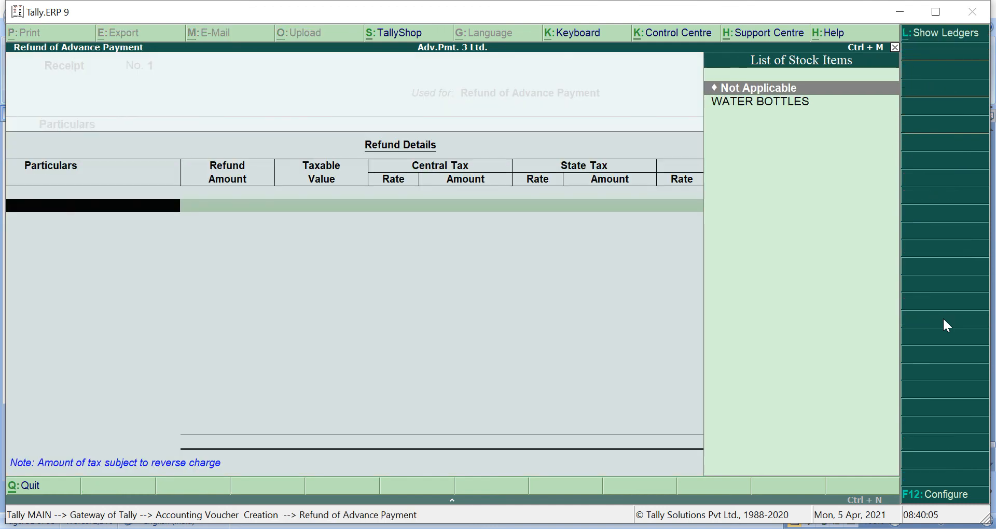
- Refund WATER BOTTLES for 10,000, allocated Agst Ref against bill 1
{"action": "key", "text": "Down"}
{"action": "key", "text": "Return"}
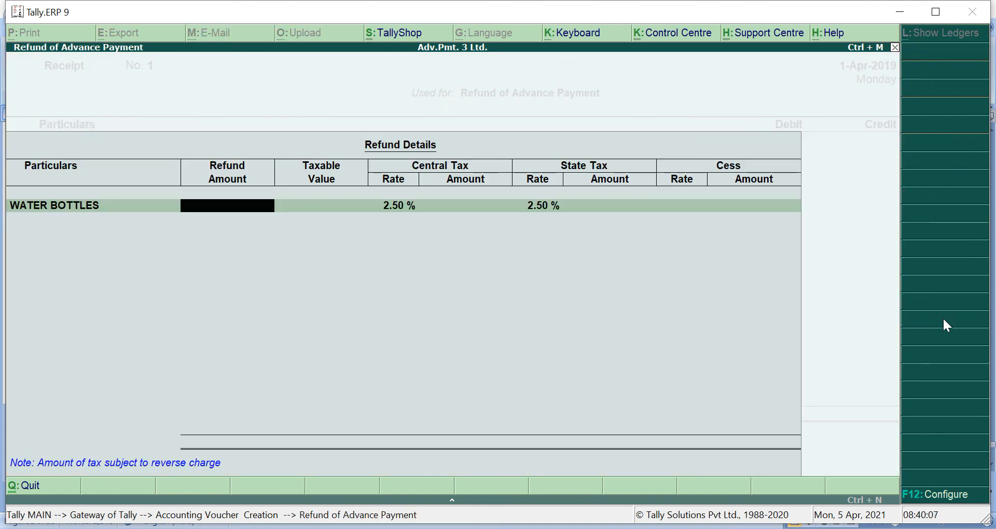
{"action": "type", "text": "10,000"}
{"action": "key", "text": "Return"}
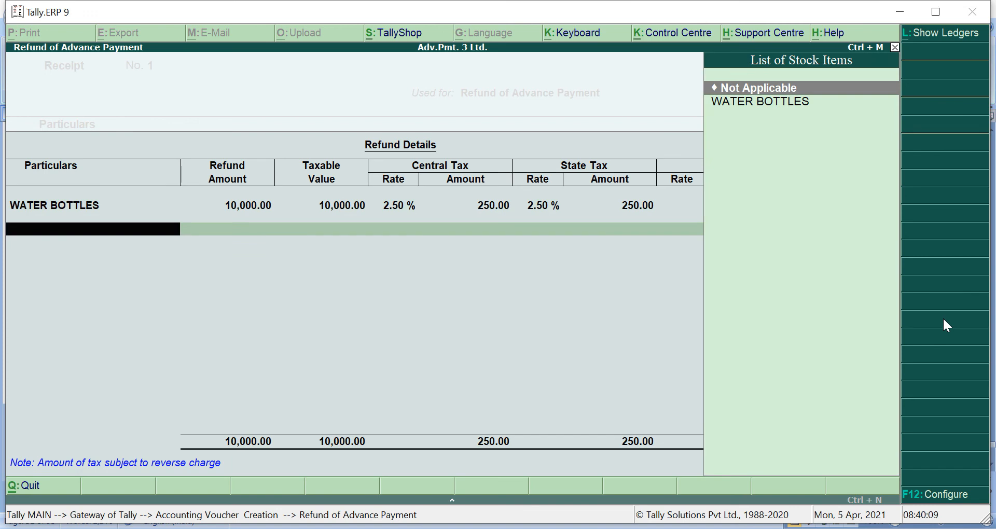
{"action": "key", "text": "Return"}
{"action": "key", "text": "Return"}
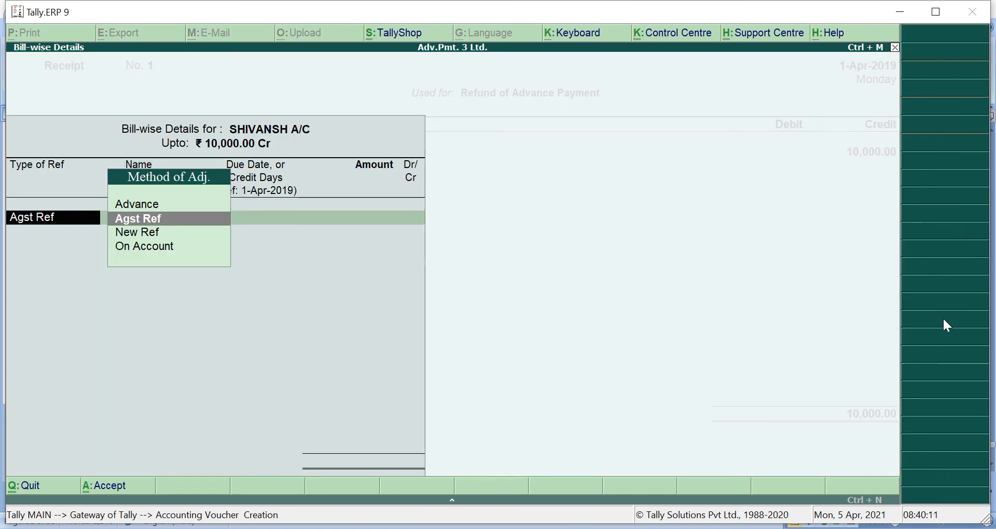
{"action": "key", "text": "Return"}
{"action": "key", "text": "Return"}
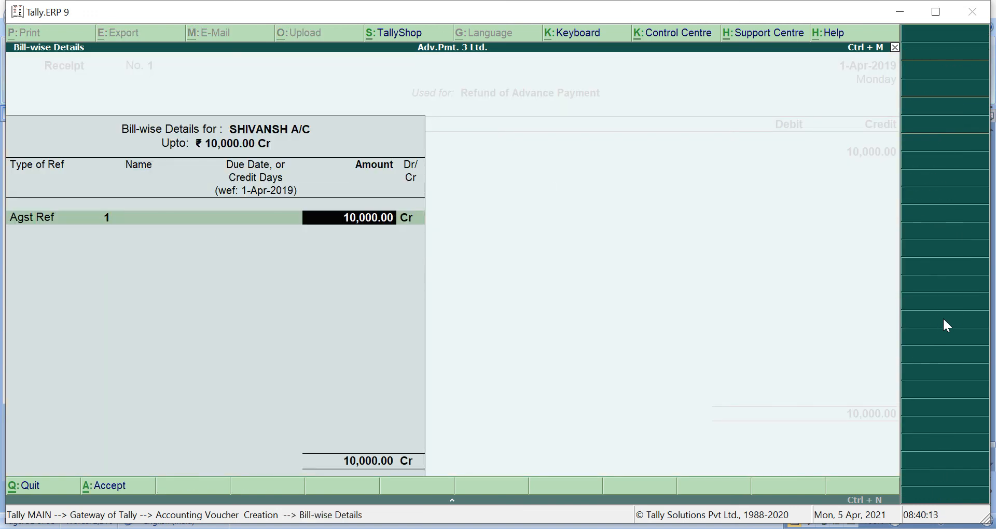
{"action": "key", "text": "Return"}
{"action": "key", "text": "Return"}
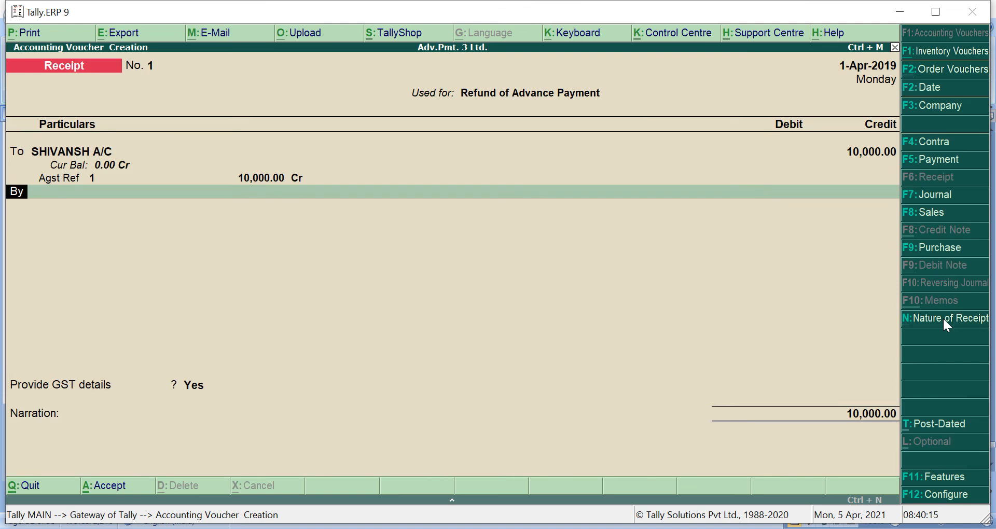
- Debit Cash 10,000 and link GST details to original payment No. 1 dated 1-4-19
{"action": "key", "text": "Return"}
{"action": "key", "text": "Return"}
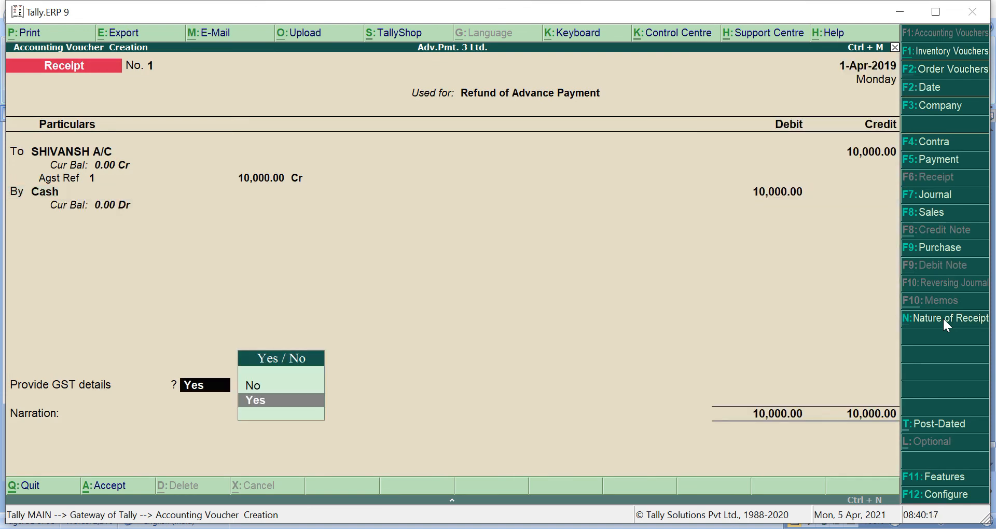
{"action": "key", "text": "Up"}
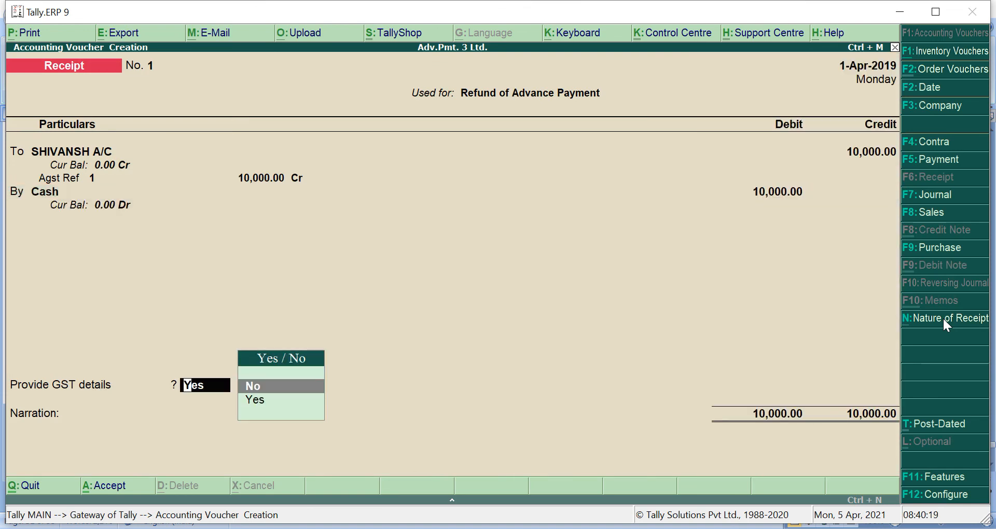
{"action": "key", "text": "Down"}
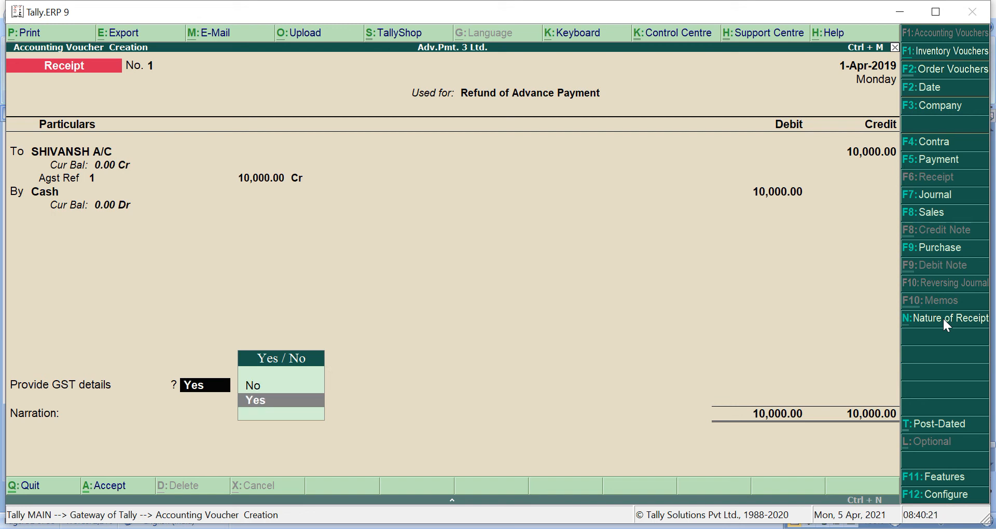
{"action": "key", "text": "Return"}
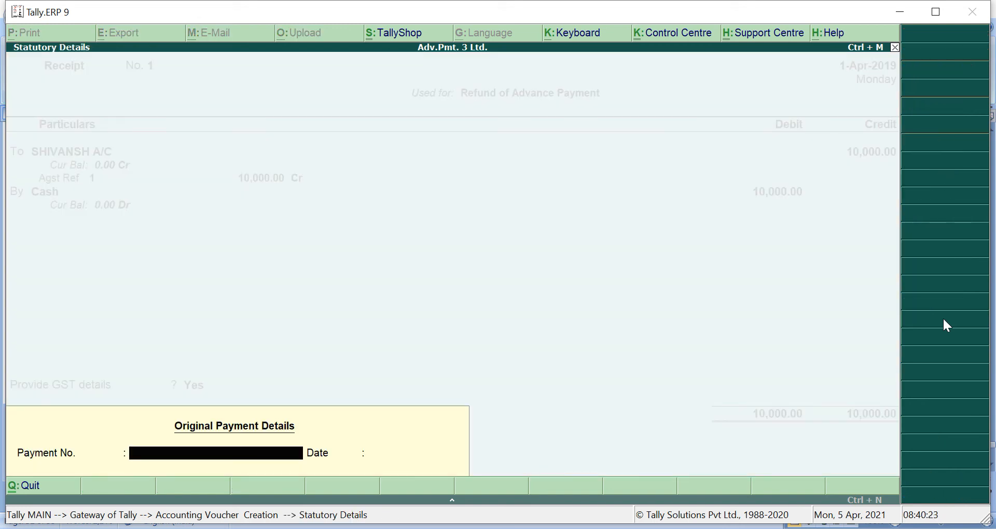
{"action": "type", "text": "1"}
{"action": "key", "text": "Return"}
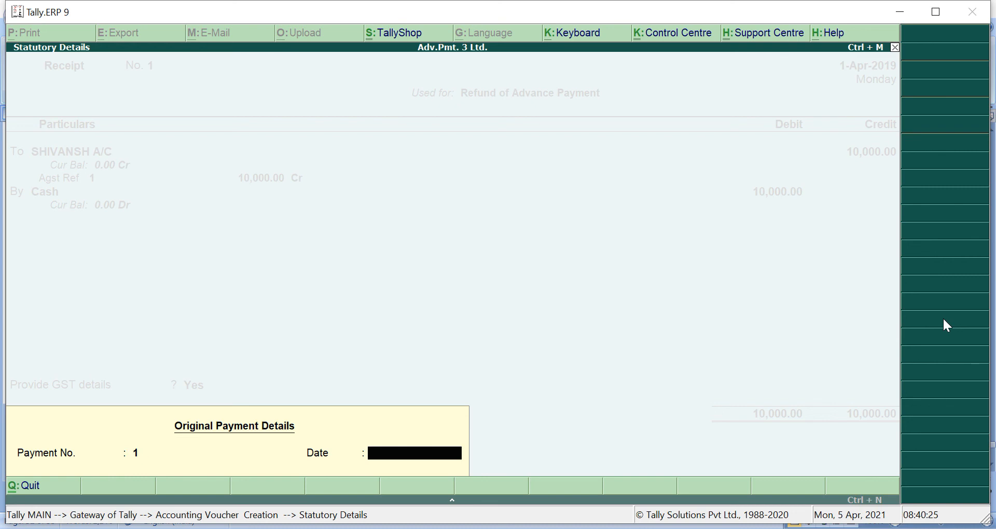
{"action": "type", "text": "1-4-19"}
{"action": "key", "text": "Return"}
{"action": "key", "text": "Return"}
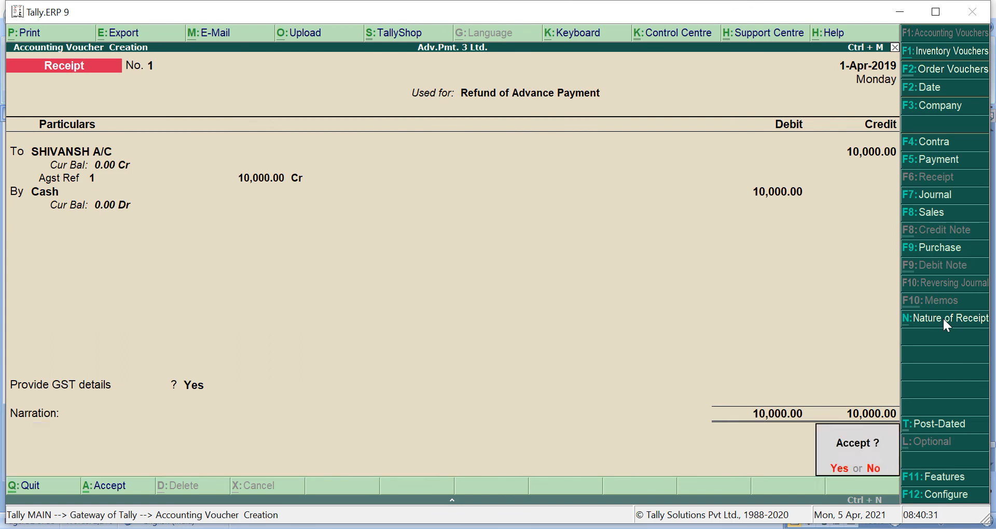
{"action": "key", "text": "Return"}
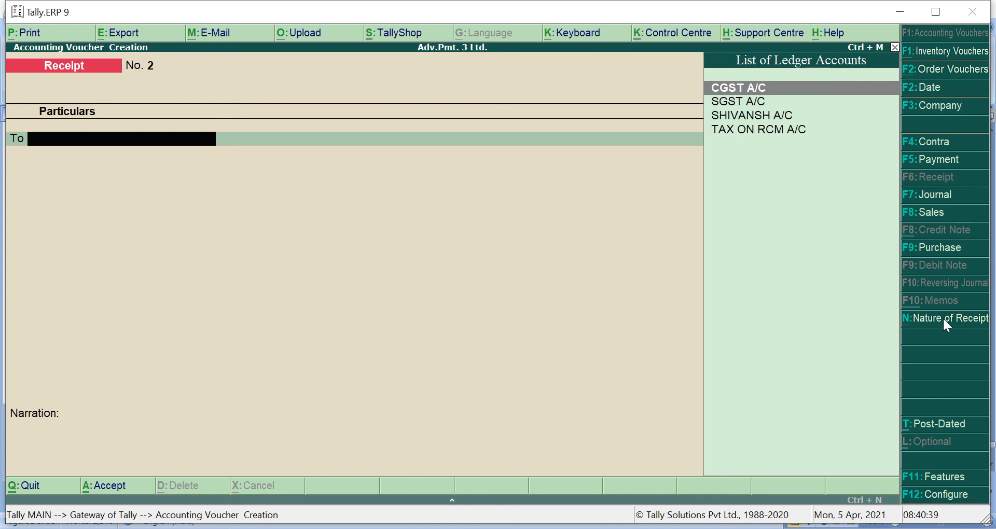
- Set a Journal as GST Stat Adjustment: Decrease of Tax Liability, Cancellation of Advance Payments under Reverse Charge
{"action": "left_click", "coordinate": [938, 195]}
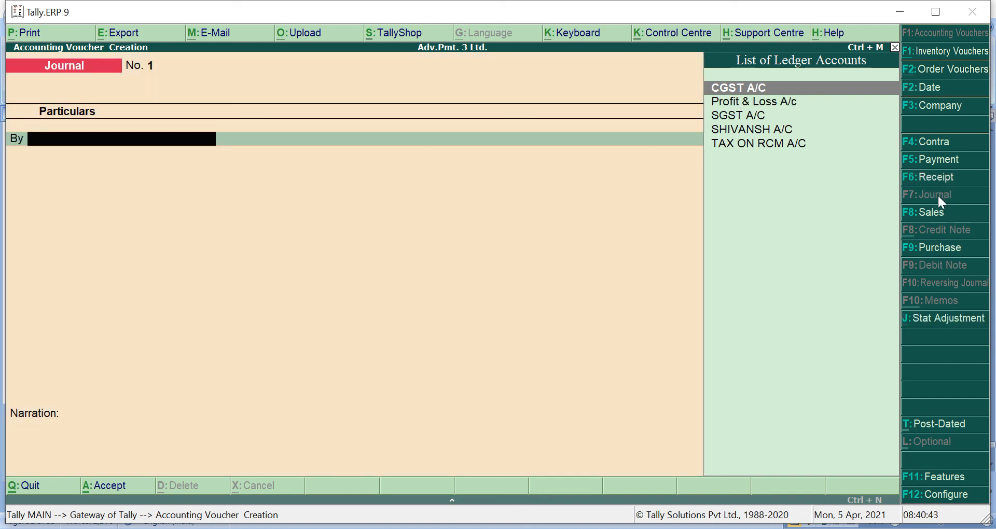
{"action": "left_click", "coordinate": [942, 320]}
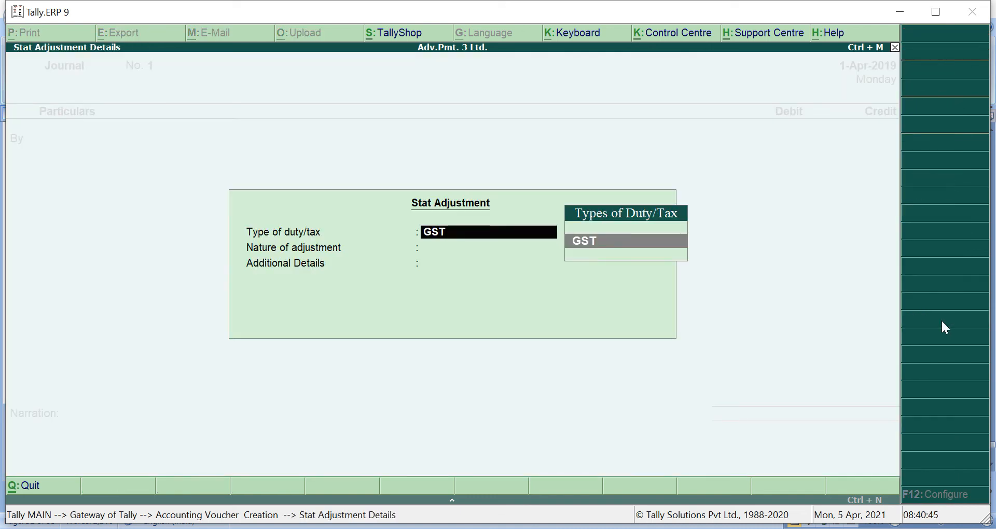
{"action": "key", "text": "Return"}
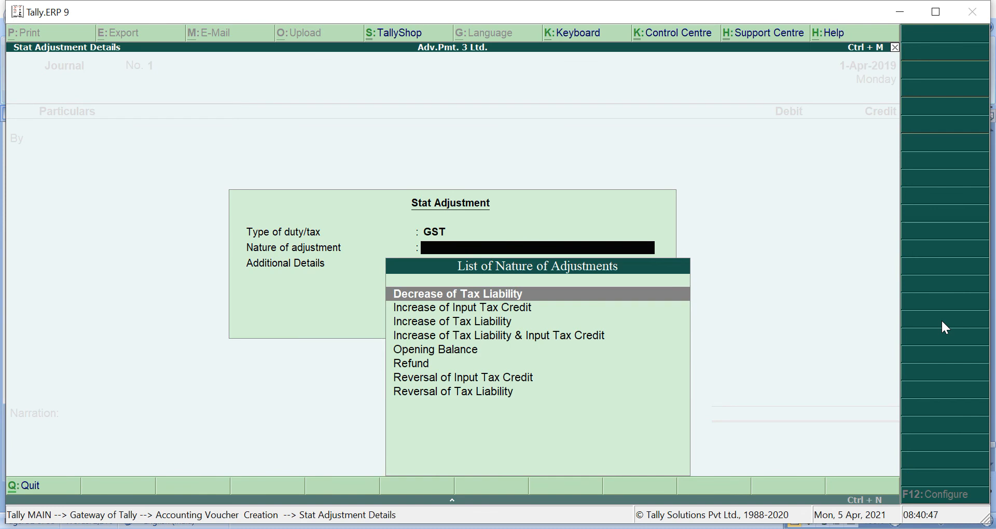
{"action": "key", "text": "Return"}
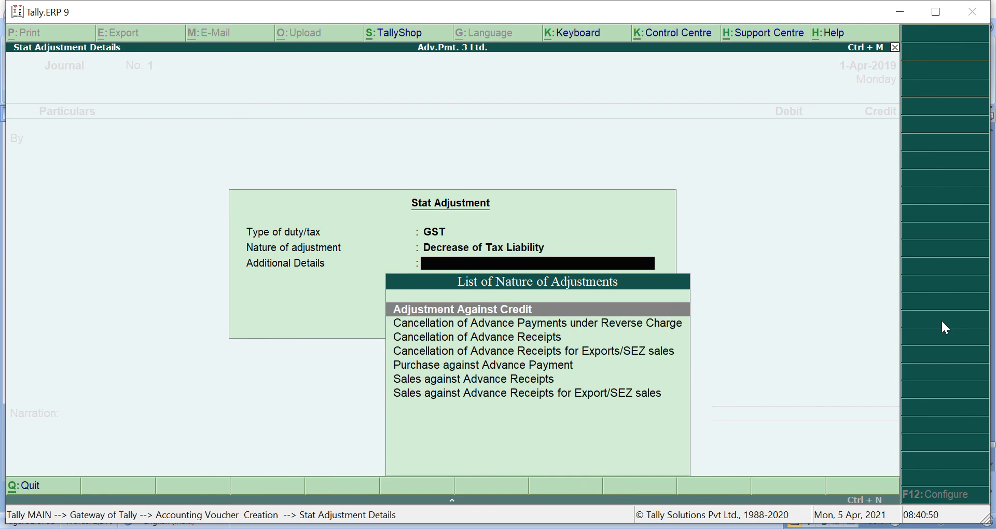
{"action": "key", "text": "Down"}
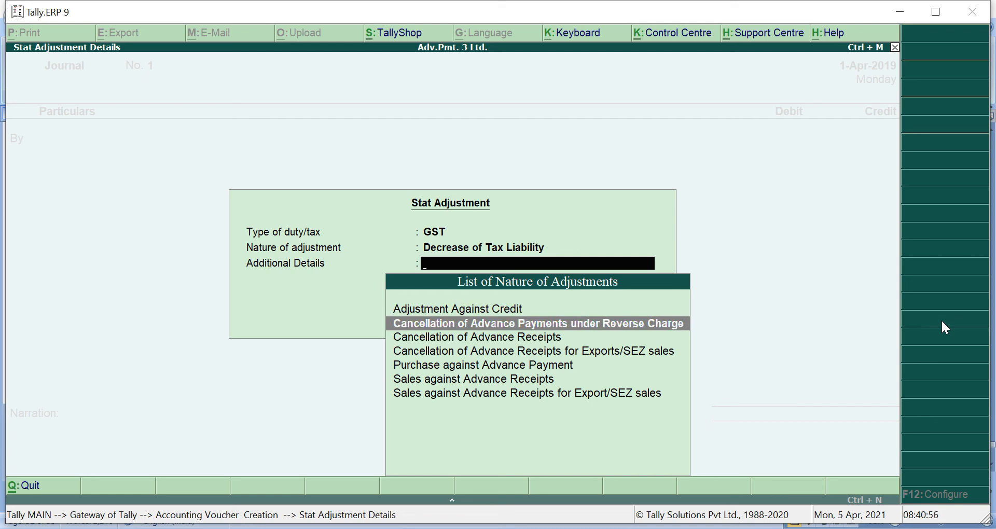
{"action": "key", "text": "Return"}
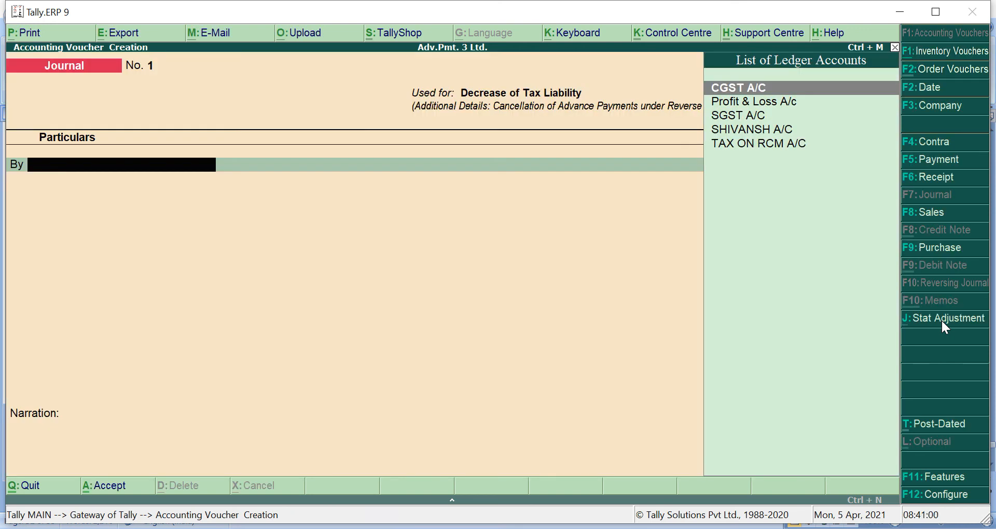
- Debit CGST A/C 250 at a 2.5% rate on 10,000 taxable value
{"action": "key", "text": "Return"}
{"action": "type", "text": "2"}
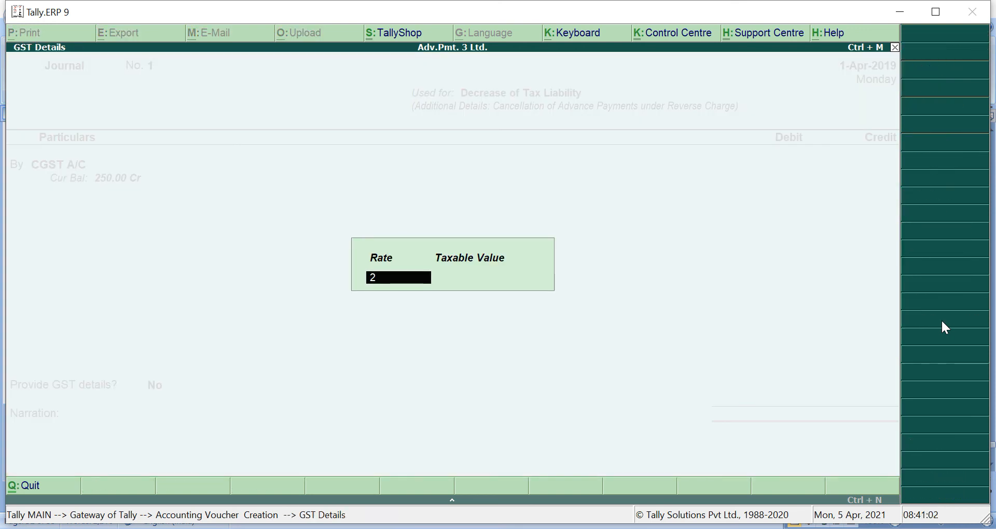
{"action": "type", "text": ".5"}
{"action": "key", "text": "Return"}
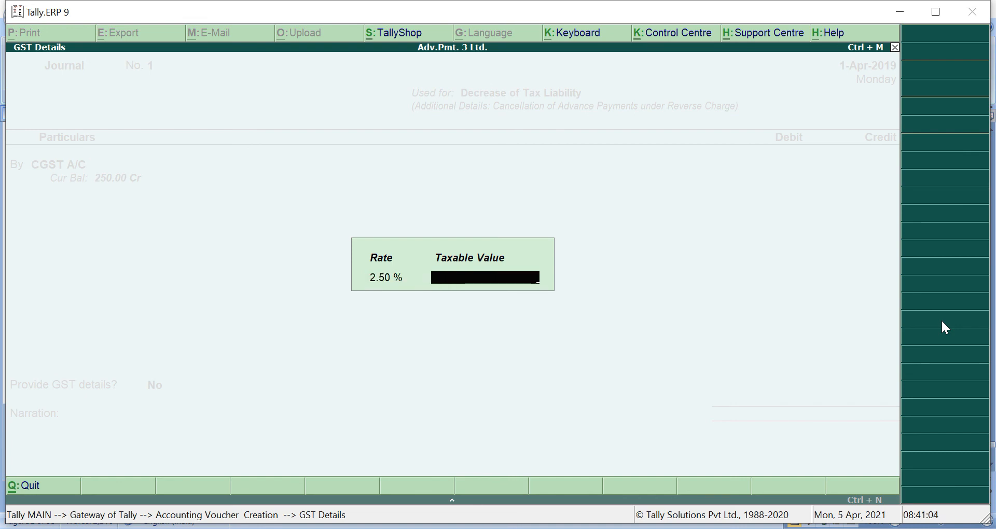
{"action": "type", "text": "10000"}
{"action": "key", "text": "Return"}
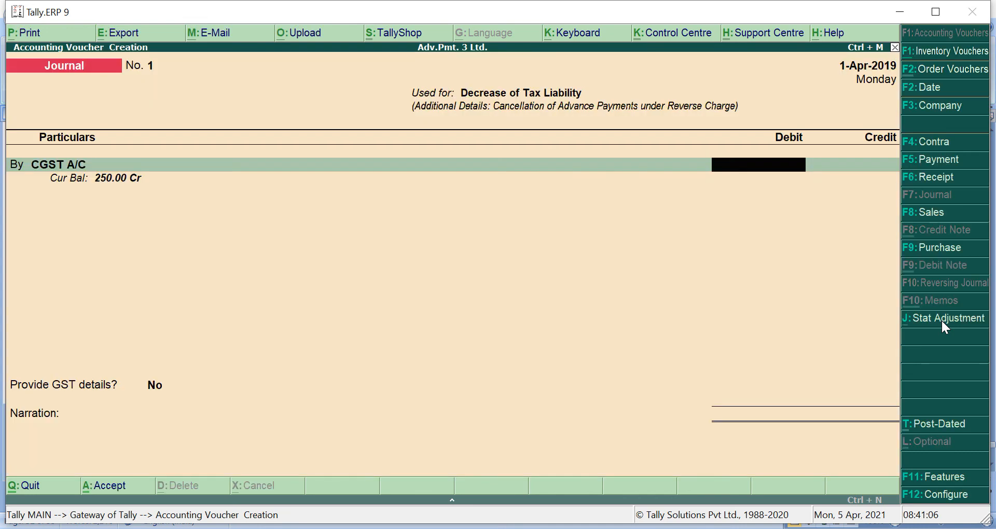
{"action": "type", "text": "250"}
{"action": "key", "text": "Return"}
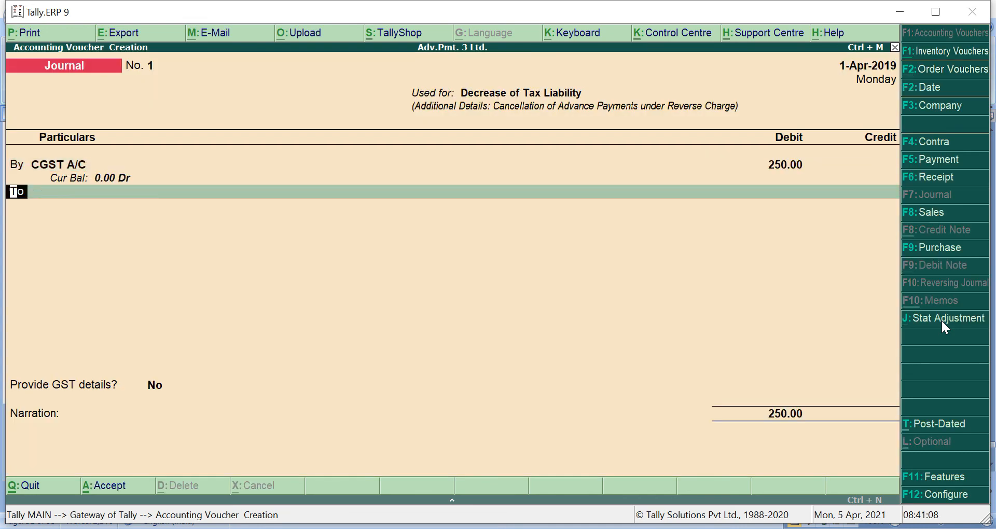
- Debit SGST A/C 250 at 2.5%, and credit TAX ON RCM A/C 500
{"action": "key", "text": "b"}
{"action": "key", "text": "Return"}
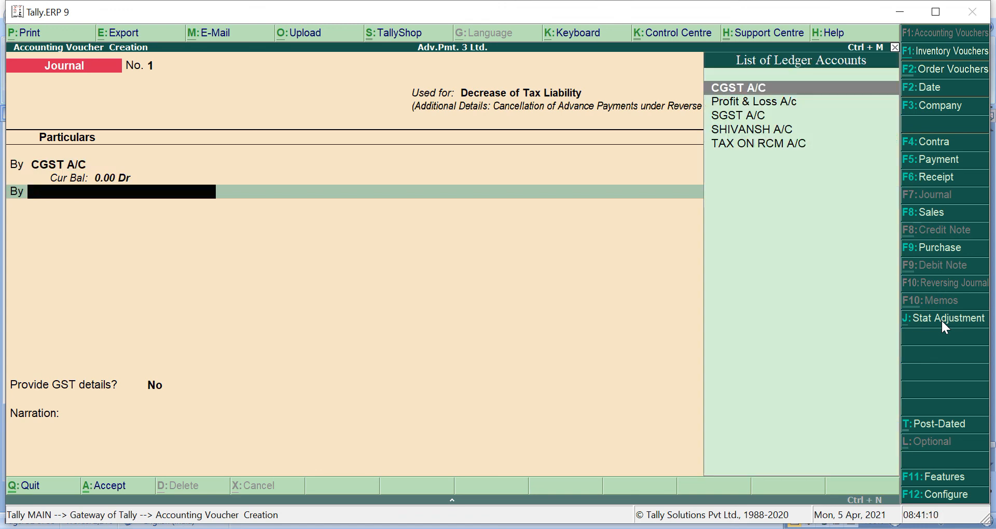
{"action": "key", "text": "Down"}
{"action": "key", "text": "Down"}
{"action": "key", "text": "Return"}
{"action": "key", "text": "Return"}
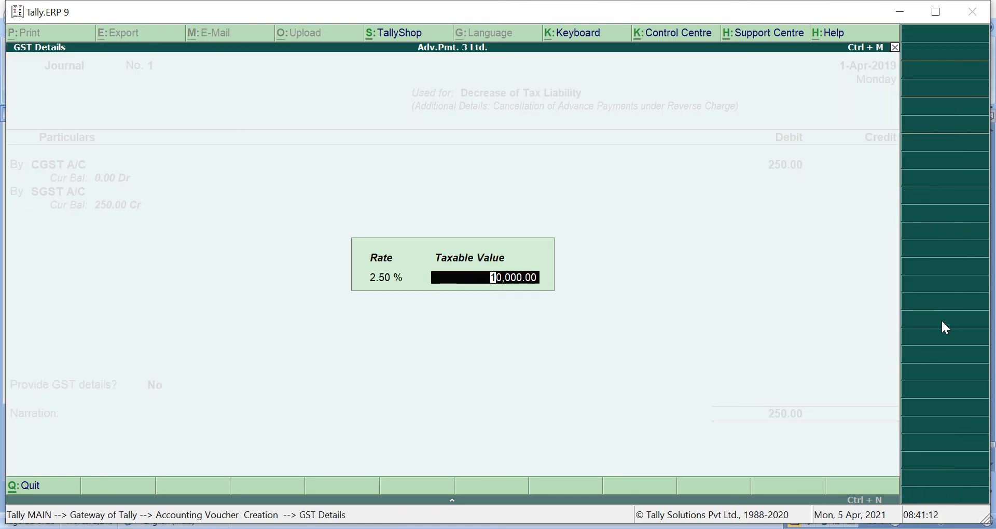
{"action": "key", "text": "Return"}
{"action": "key", "text": "Return"}
{"action": "key", "text": "BackSpace"}
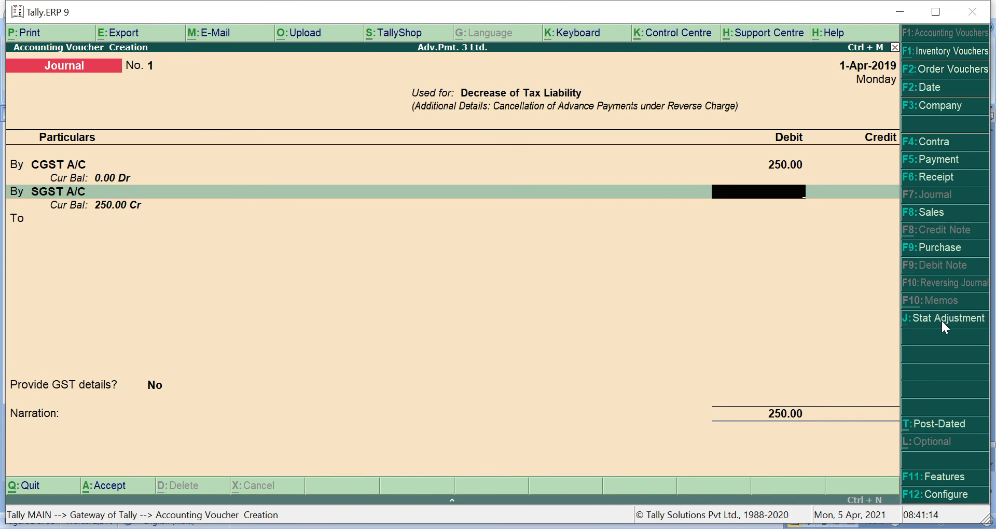
{"action": "type", "text": "250"}
{"action": "key", "text": "Return"}
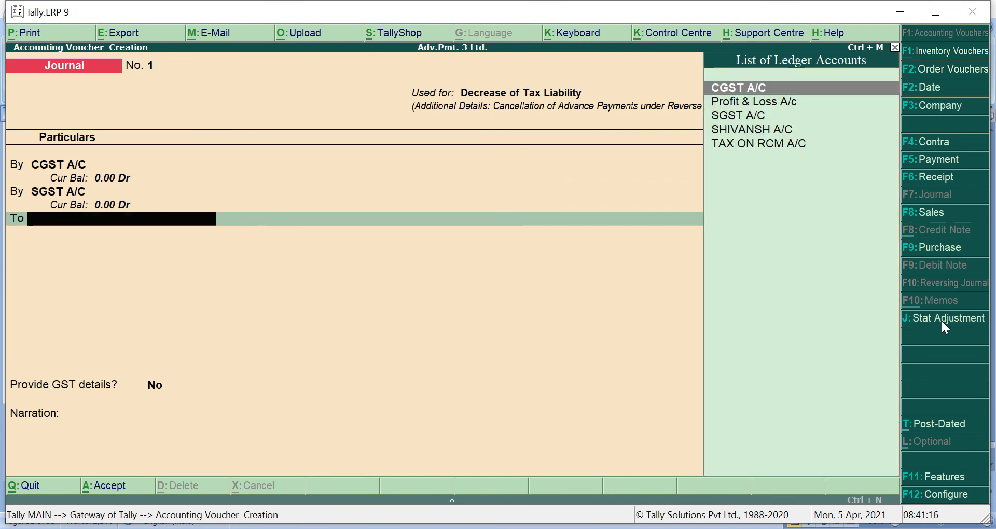
{"action": "key", "text": "Down"}
{"action": "key", "text": "Down"}
{"action": "key", "text": "Down"}
{"action": "key", "text": "Down"}
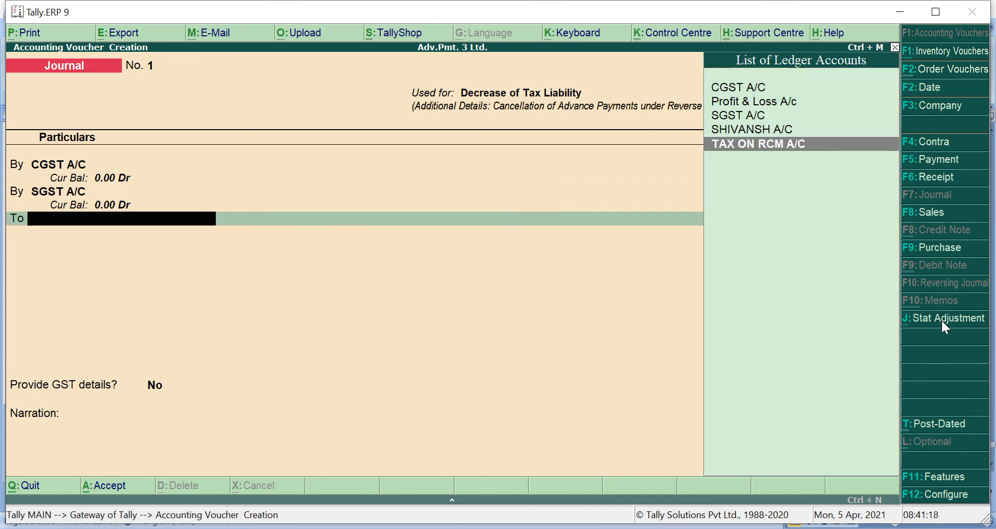
{"action": "key", "text": "Return"}
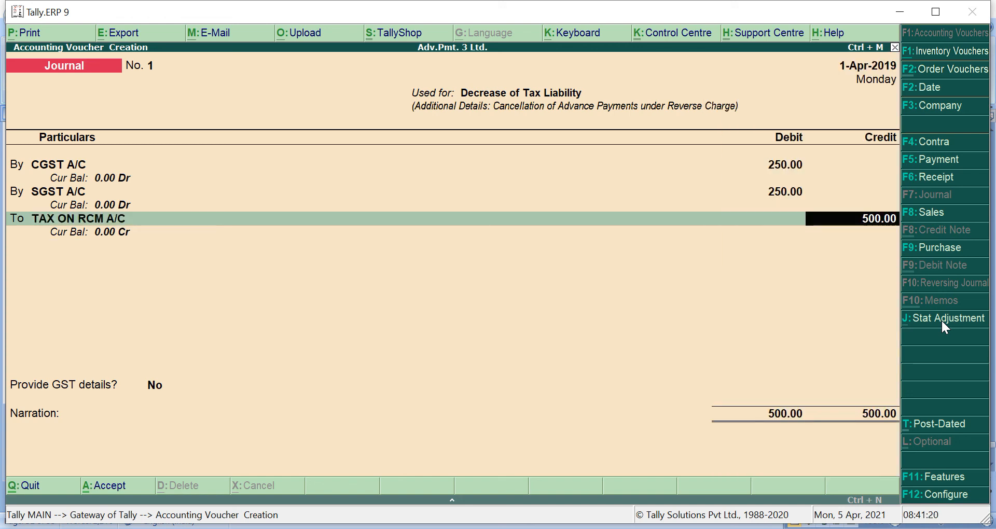
{"action": "key", "text": "Return"}
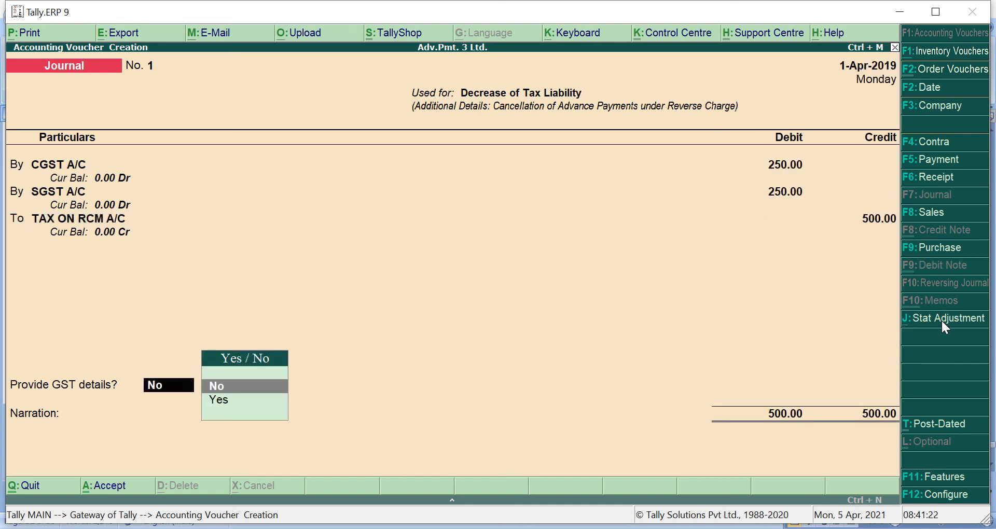
- Enable GST details and enter advance payment No. 1 dated 1-Apr-2019
{"action": "key", "text": "Down"}
{"action": "key", "text": "Return"}
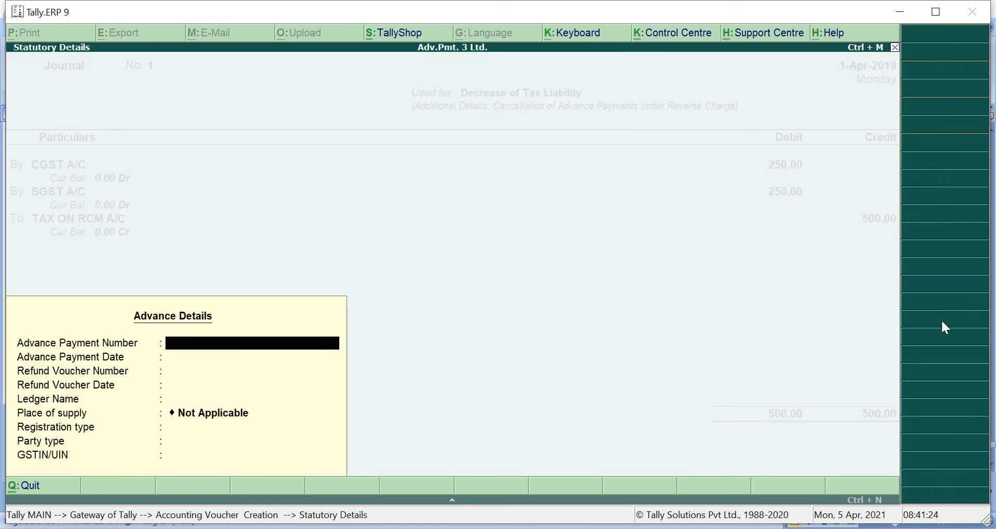
{"action": "type", "text": "1"}
{"action": "key", "text": "Return"}
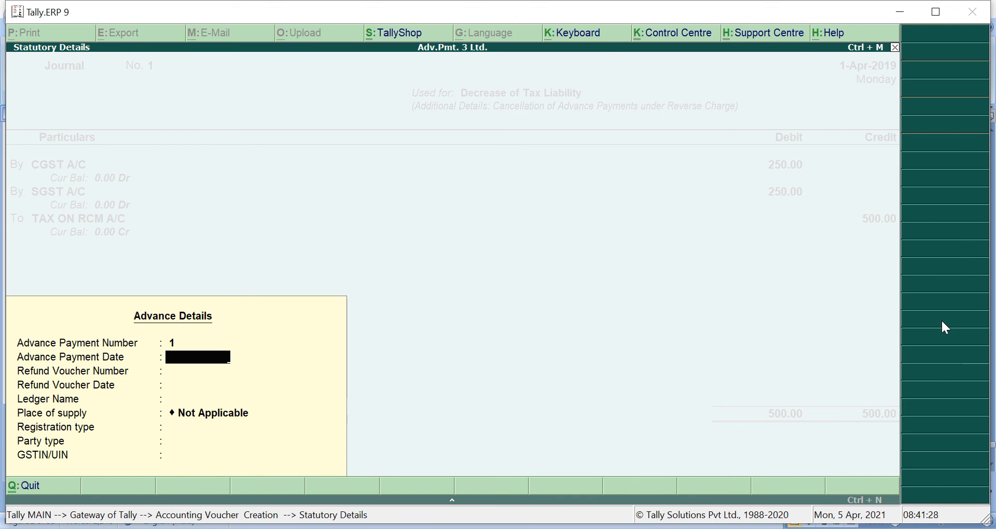
{"action": "type", "text": "1-"}
{"action": "key", "text": "Return"}
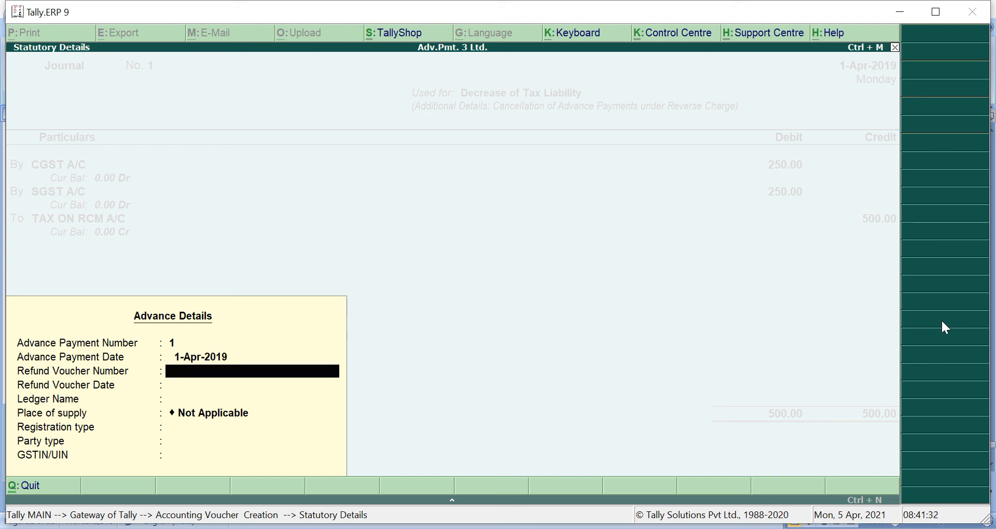
- Enter refund voucher No. 1 dated 1-May-2019, the party ledger, and Gujarat as place of supply
{"action": "type", "text": "1"}
{"action": "key", "text": "Return"}
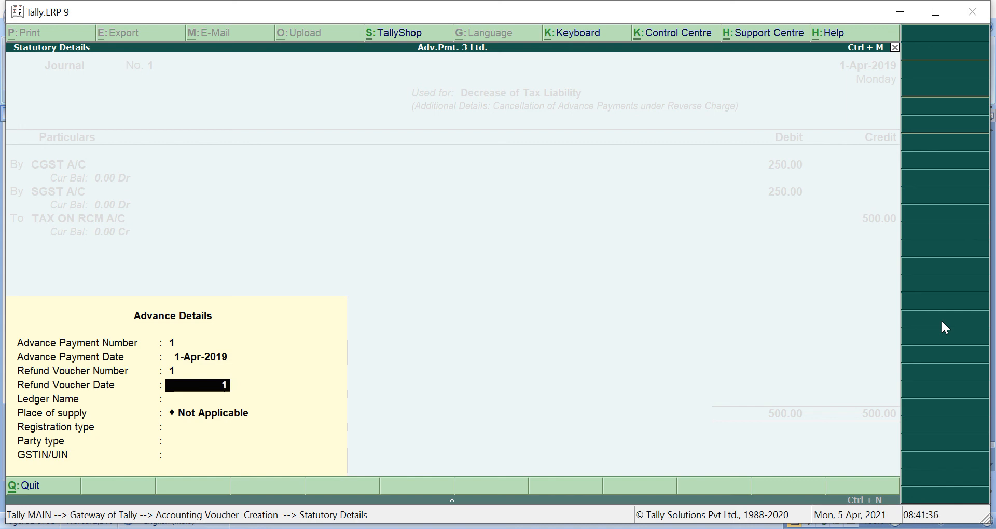
{"action": "type", "text": "1"}
{"action": "key", "text": "Return"}
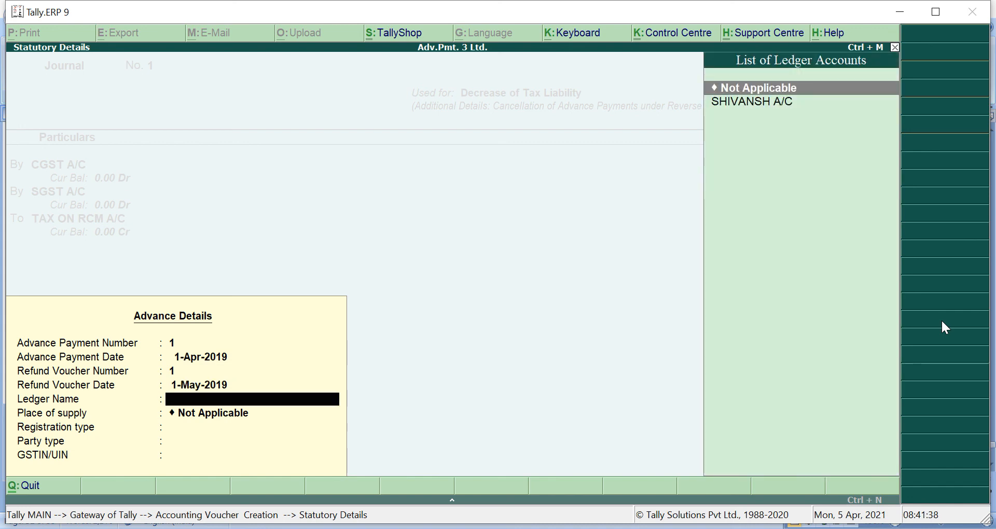
{"action": "key", "text": "Down"}
{"action": "key", "text": "Return"}
{"action": "key", "text": "Return"}
{"action": "key", "text": "Return"}
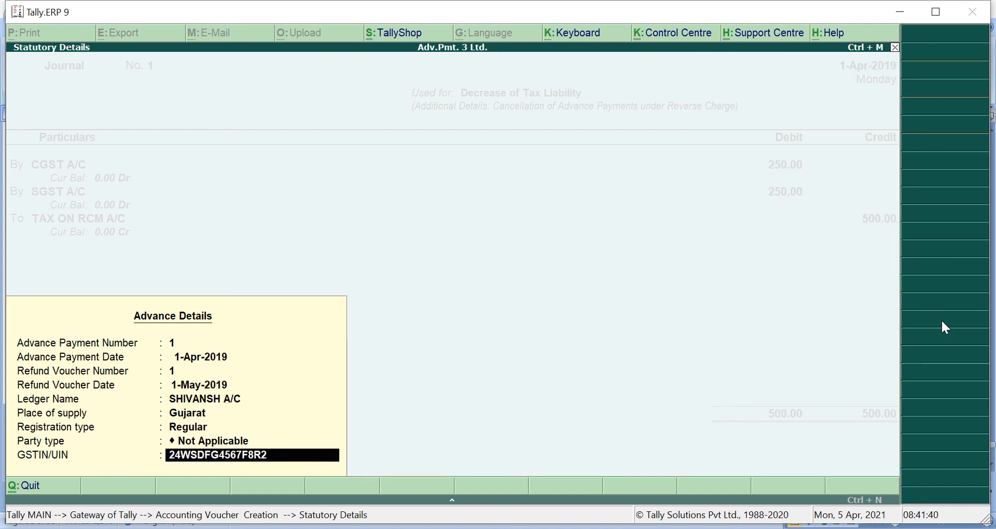
{"action": "key", "text": "Return"}
{"action": "key", "text": "Return"}
{"action": "key", "text": "Return"}
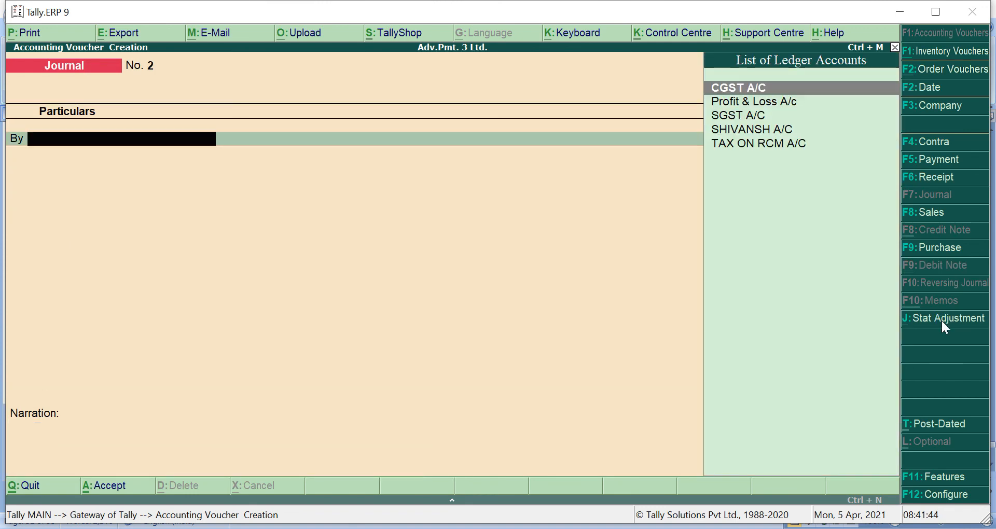
- Open the GSTR-2 return via Display > Statutory Reports > GST
{"action": "key", "text": "Escape"}
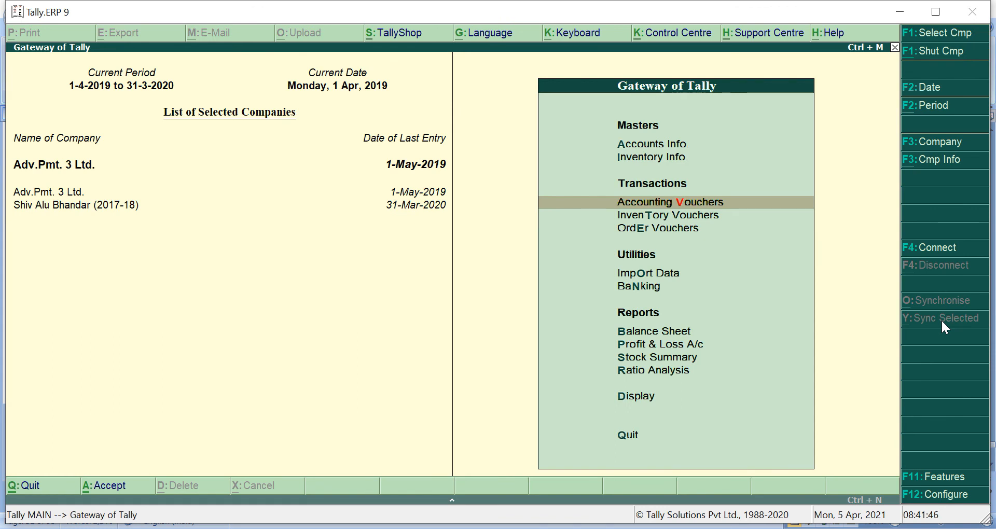
{"action": "key", "text": "d"}
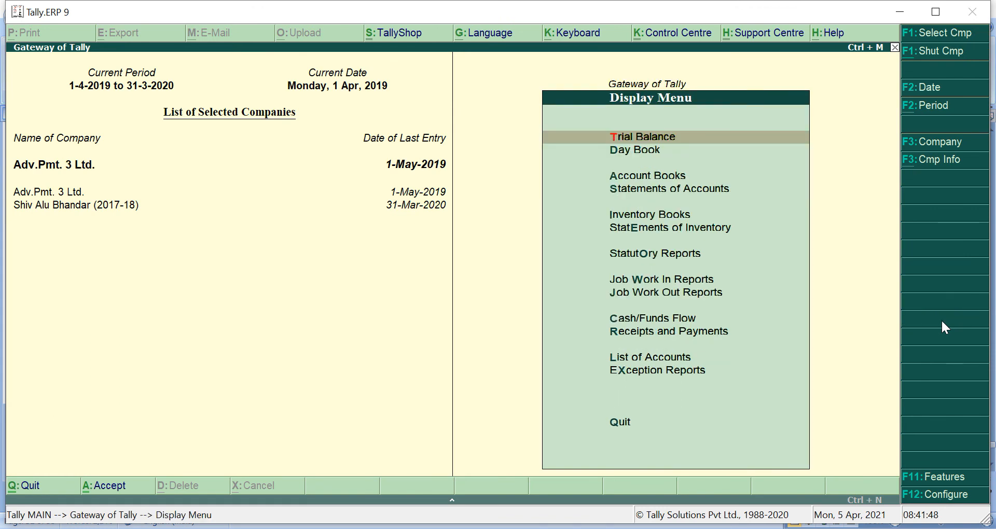
{"action": "key", "text": "u"}
{"action": "key", "text": "g"}
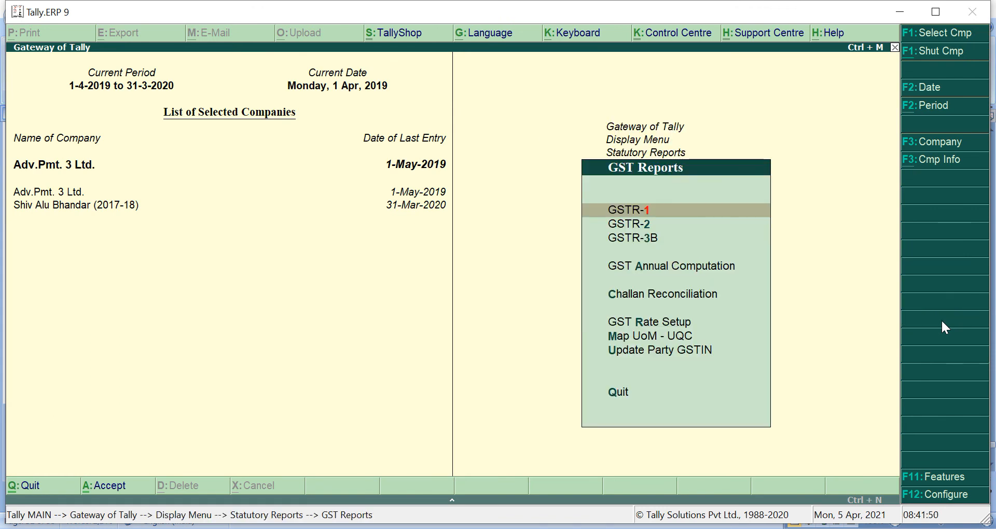
{"action": "key", "text": "2"}
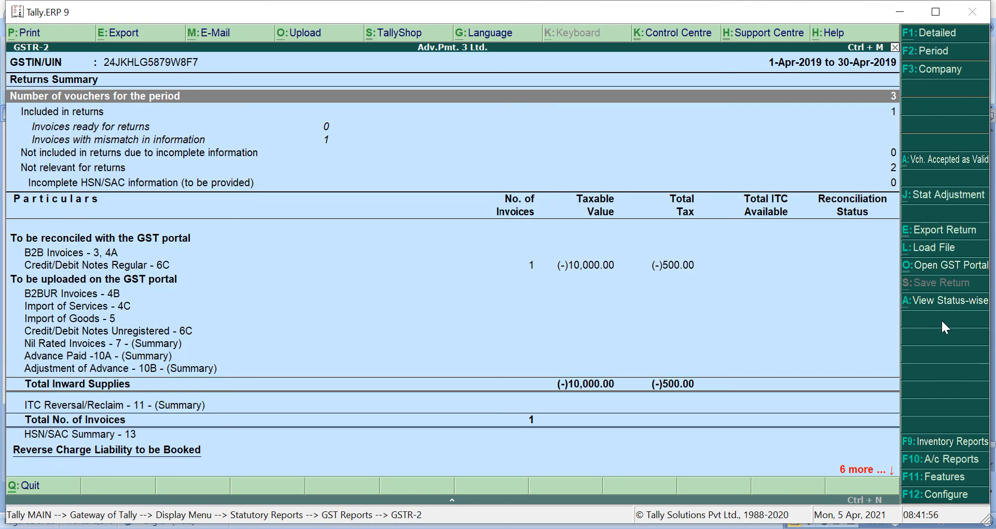
- Review the GSTR-2 rows, drill into Credit/Debit Notes Regular - 6C's CGST voucher, then return to Gateway
{"action": "key", "text": "Down"}
{"action": "key", "text": "Down"}
{"action": "key", "text": "Down"}
{"action": "key", "text": "Down"}
{"action": "key", "text": "Down"}
{"action": "key", "text": "Down"}
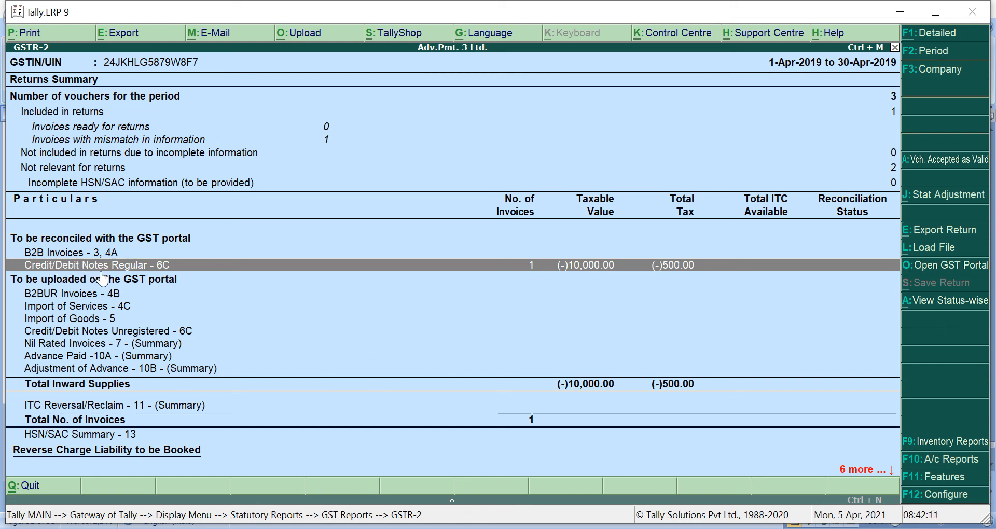
{"action": "key", "text": "Down"}
{"action": "key", "text": "Down"}
{"action": "key", "text": "Down"}
{"action": "key", "text": "Down"}
{"action": "key", "text": "Down"}
{"action": "key", "text": "Down"}
{"action": "key", "text": "Down"}
{"action": "key", "text": "Down"}
{"action": "key", "text": "Down"}
{"action": "key", "text": "Down"}
{"action": "key", "text": "Down"}
{"action": "key", "text": "Down"}
{"action": "key", "text": "Down"}
{"action": "key", "text": "Down"}
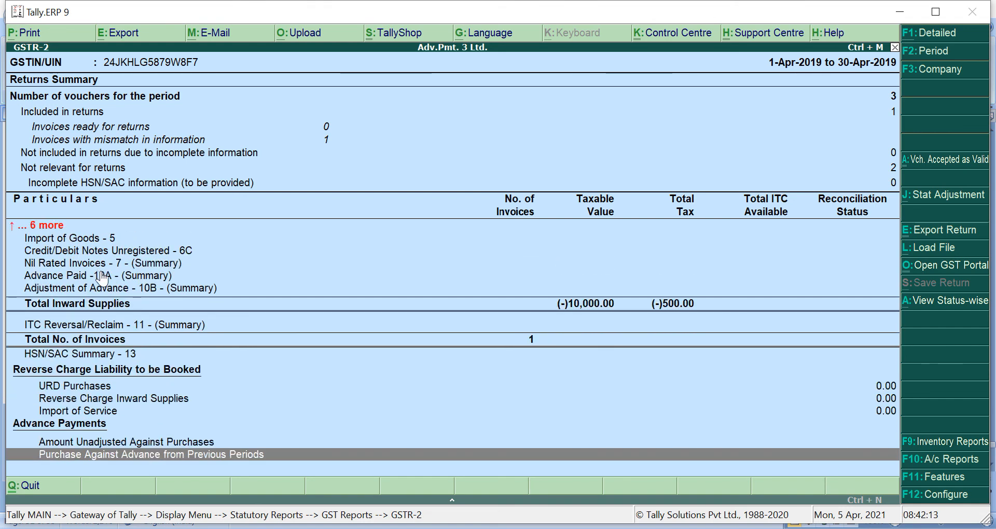
{"action": "key", "text": "Up"}
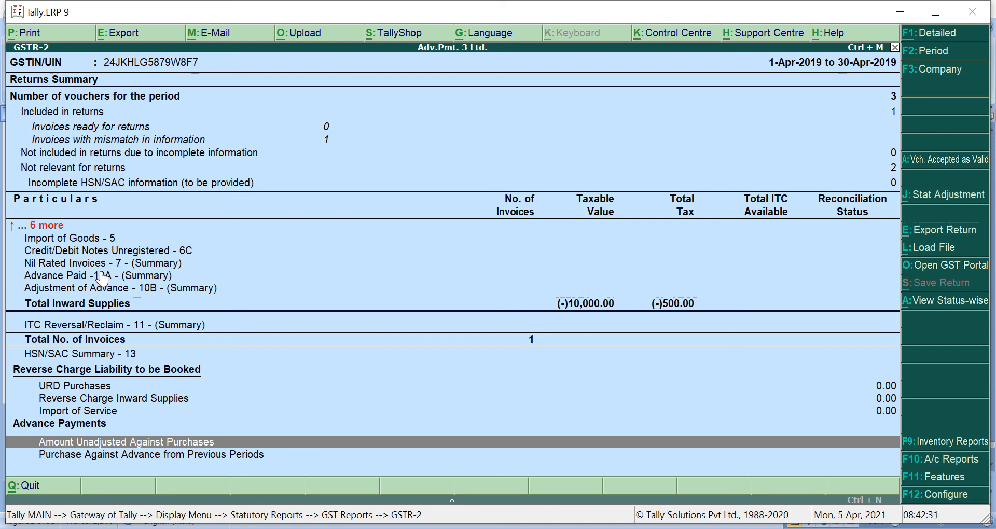
{"action": "key", "text": "Up"}
{"action": "key", "text": "Up"}
{"action": "key", "text": "Up"}
{"action": "key", "text": "Up"}
{"action": "key", "text": "Up"}
{"action": "key", "text": "Up"}
{"action": "key", "text": "Up"}
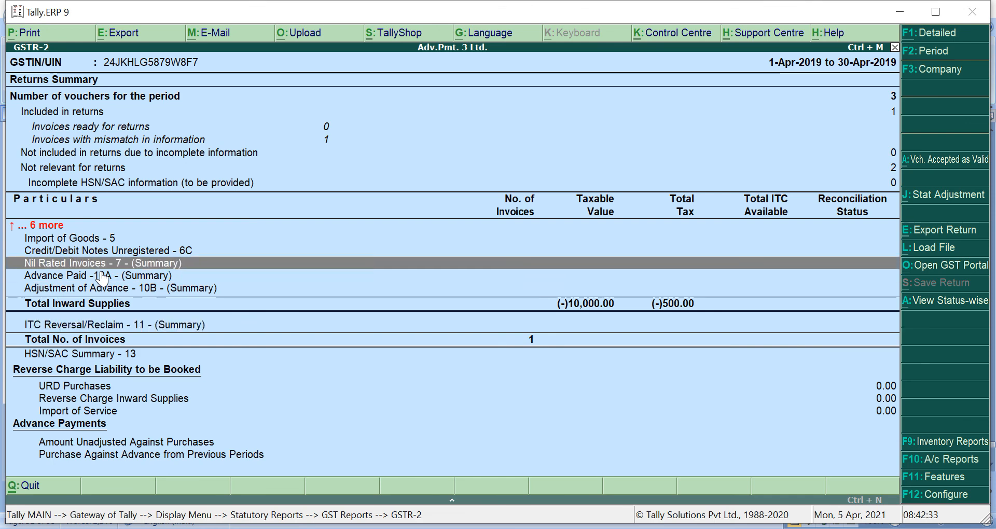
{"action": "key", "text": "Down"}
{"action": "key", "text": "Down"}
{"action": "key", "text": "Down"}
{"action": "key", "text": "Down"}
{"action": "key", "text": "Down"}
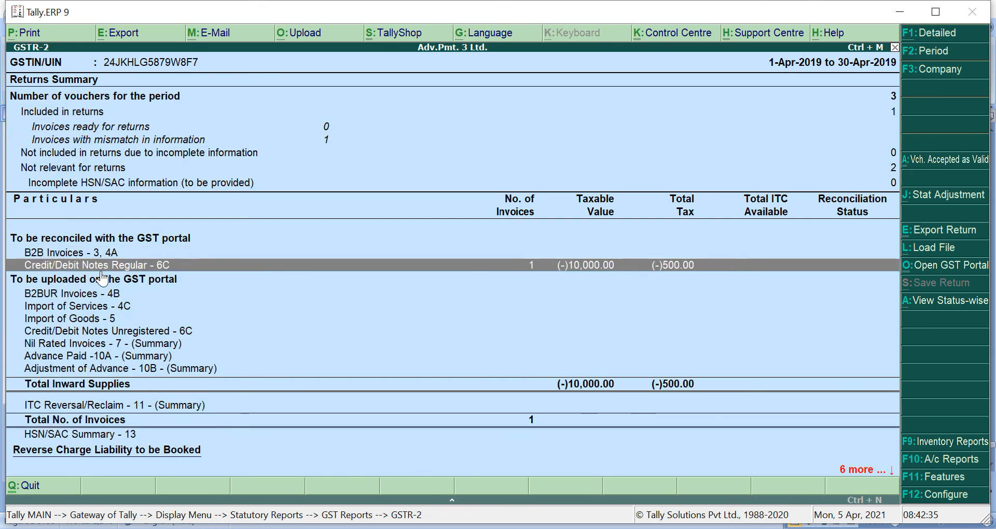
{"action": "key", "text": "Return"}
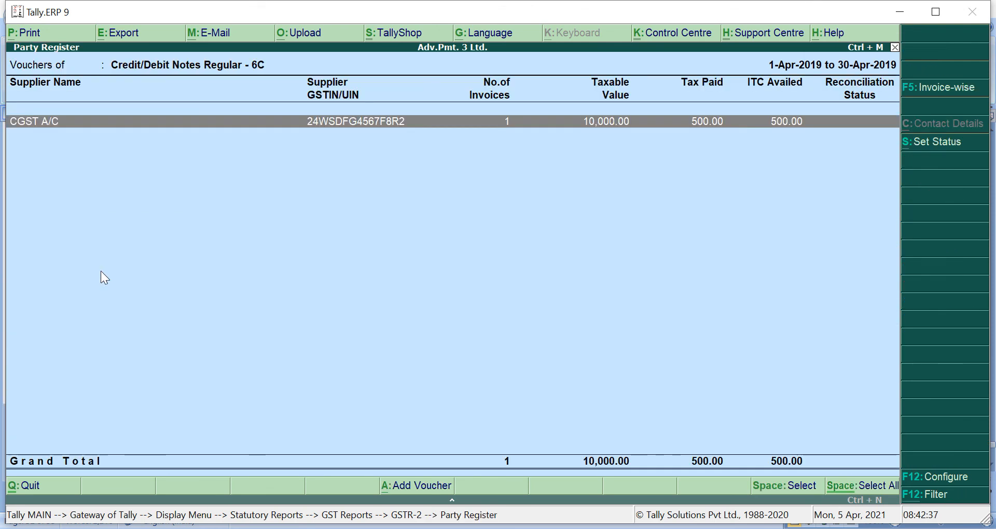
{"action": "key", "text": "Return"}
{"action": "key", "text": "Return"}
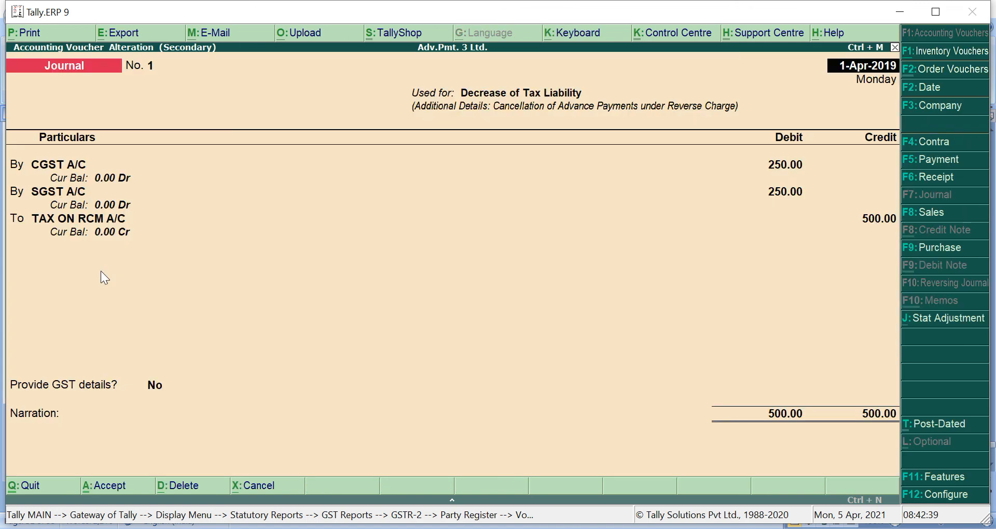
{"action": "key", "text": "Escape"}
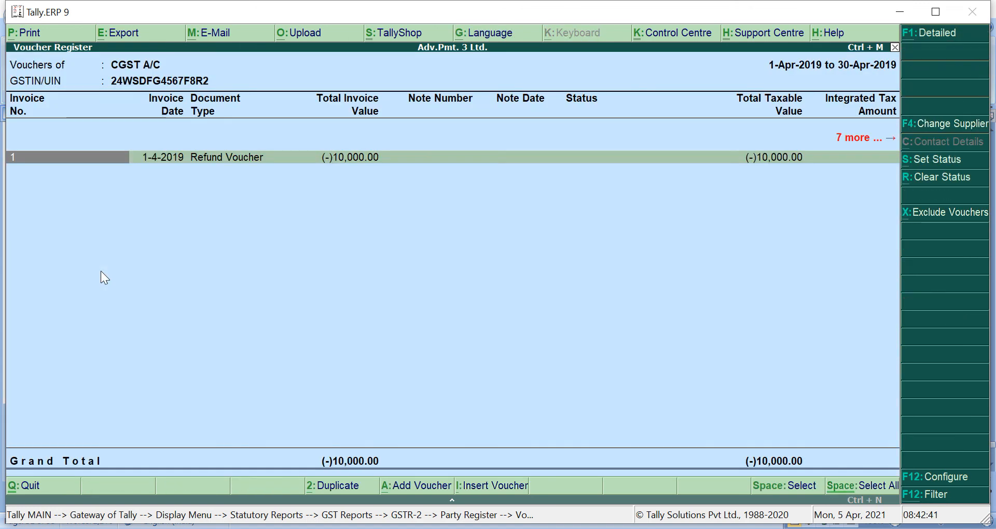
{"action": "key", "text": "Escape"}
{"action": "key", "text": "Escape"}
{"action": "key", "text": "Escape"}
{"action": "key", "text": "Escape"}
{"action": "key", "text": "Escape"}
{"action": "key", "text": "Escape"}
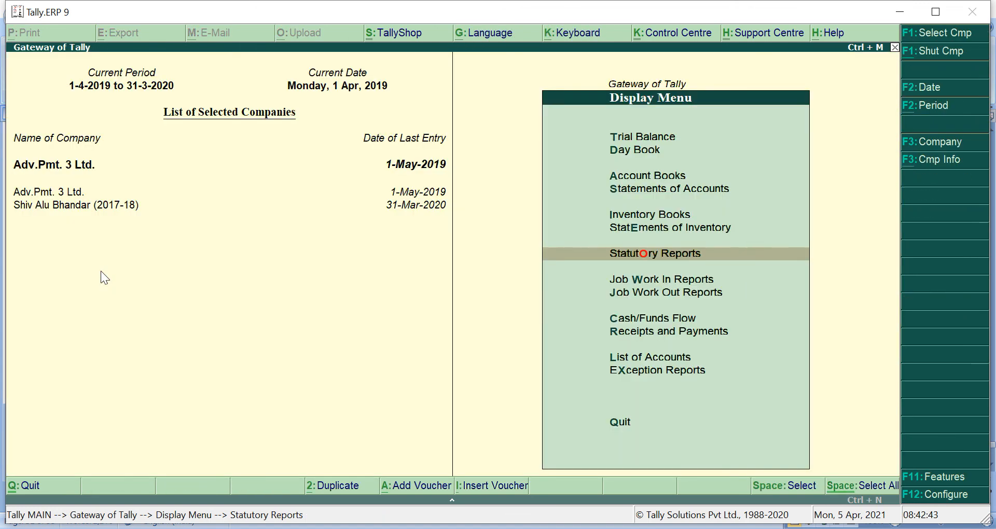